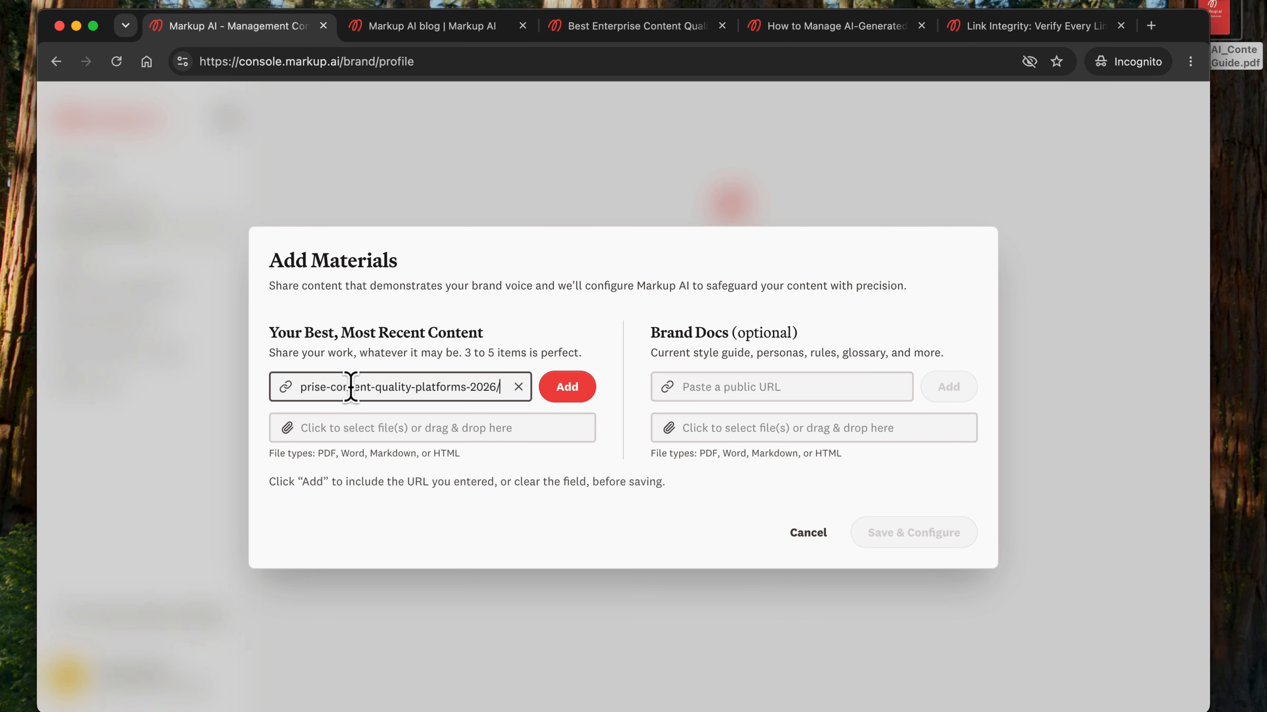
click(576, 394)
click(789, 33)
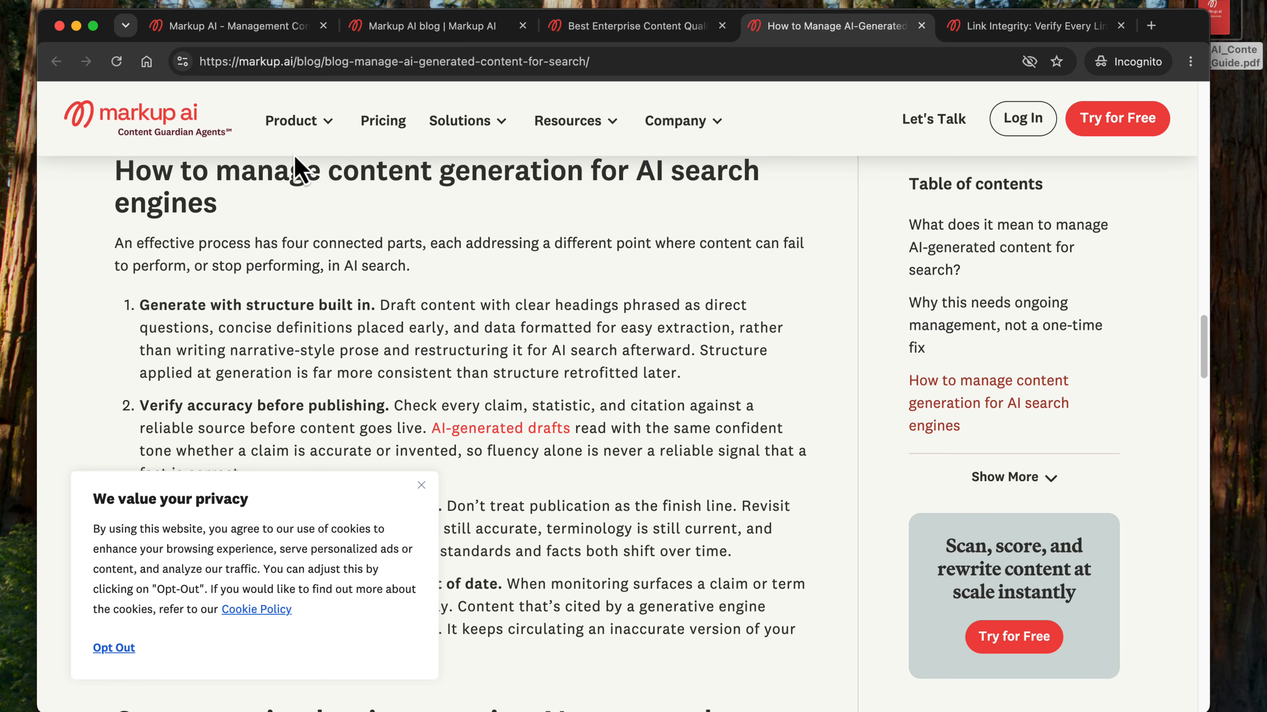
click(329, 59)
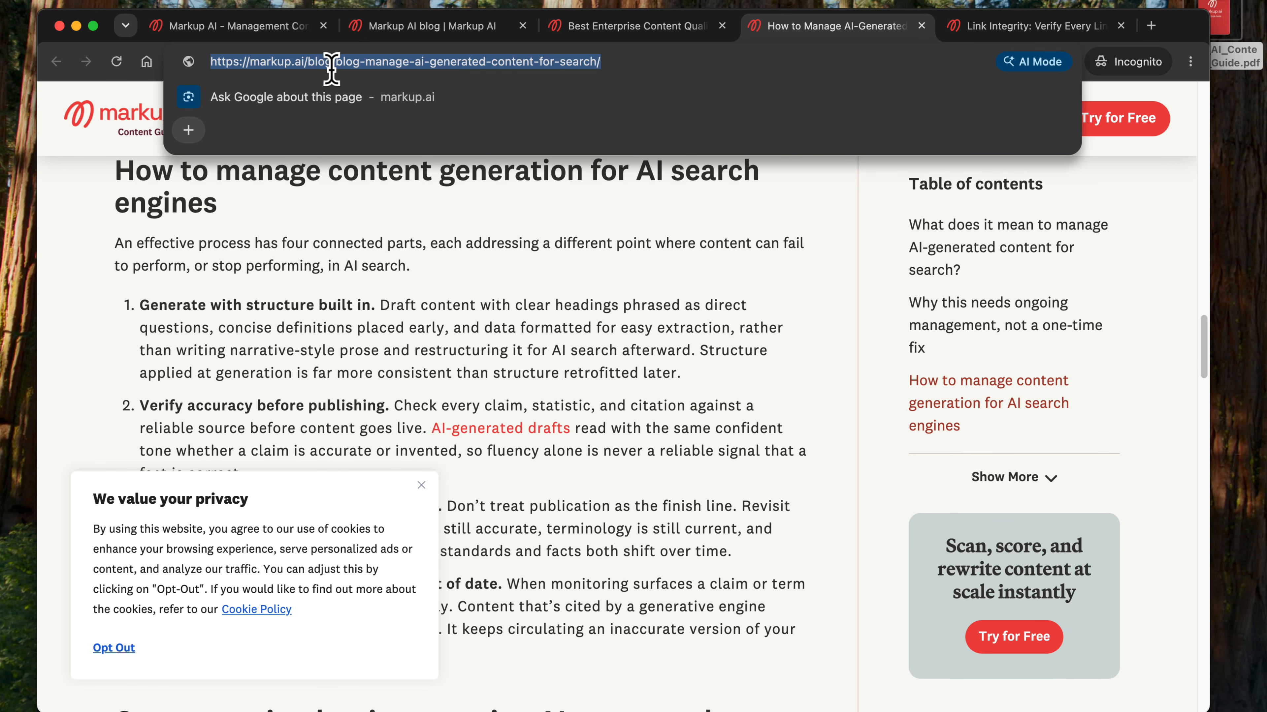
click(239, 31)
click(421, 373)
text(https://markup.ai/blog/manage-ai-generated-content-for-search/)
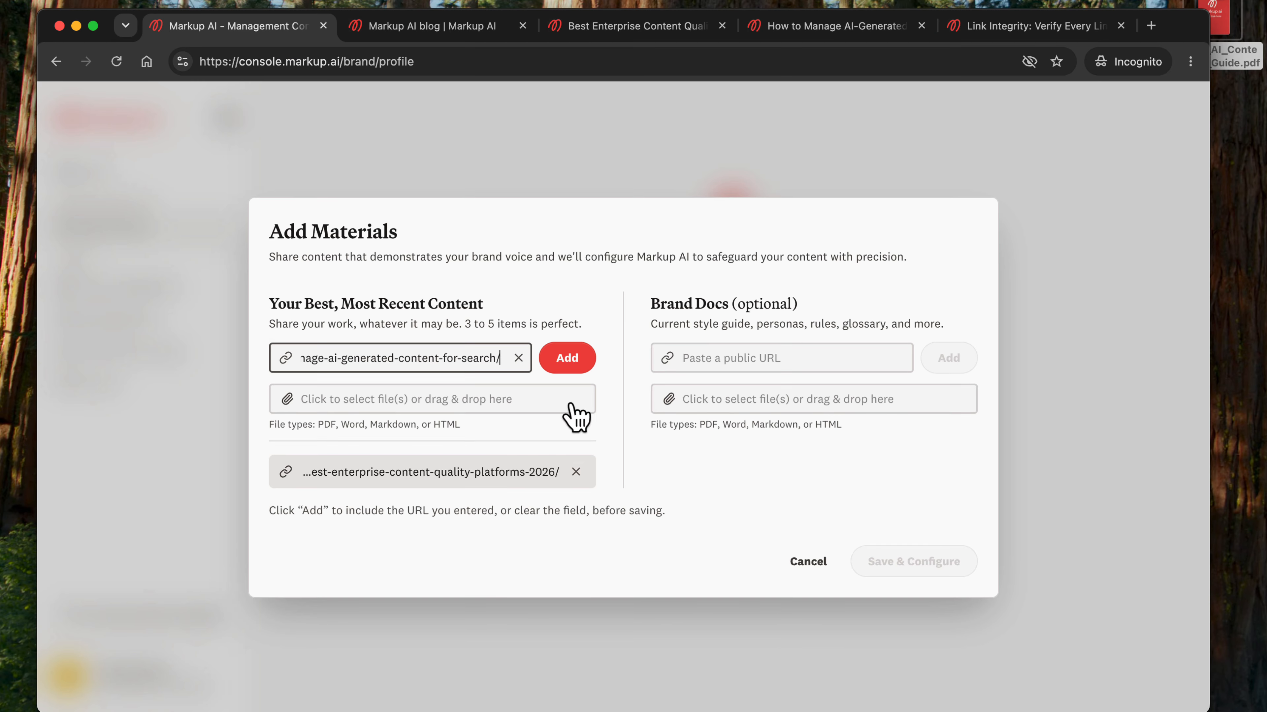
click(567, 355)
click(1012, 30)
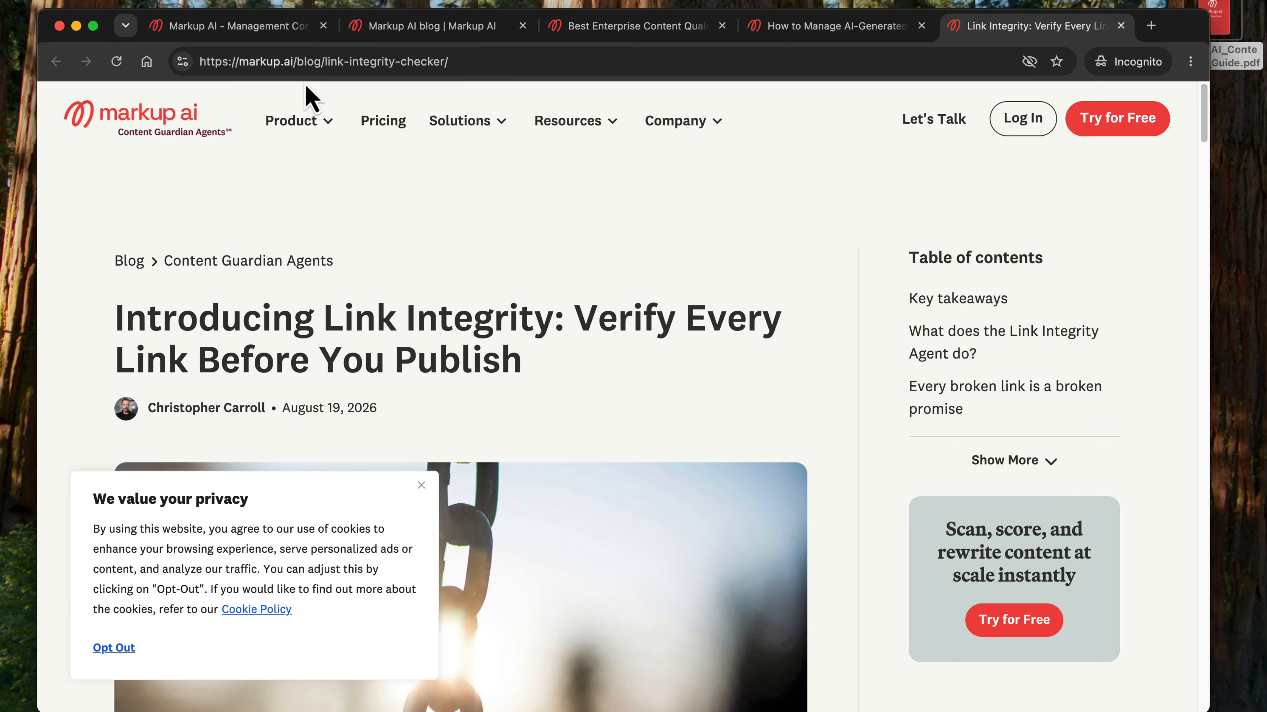
click(325, 57)
key(super+c)
click(266, 31)
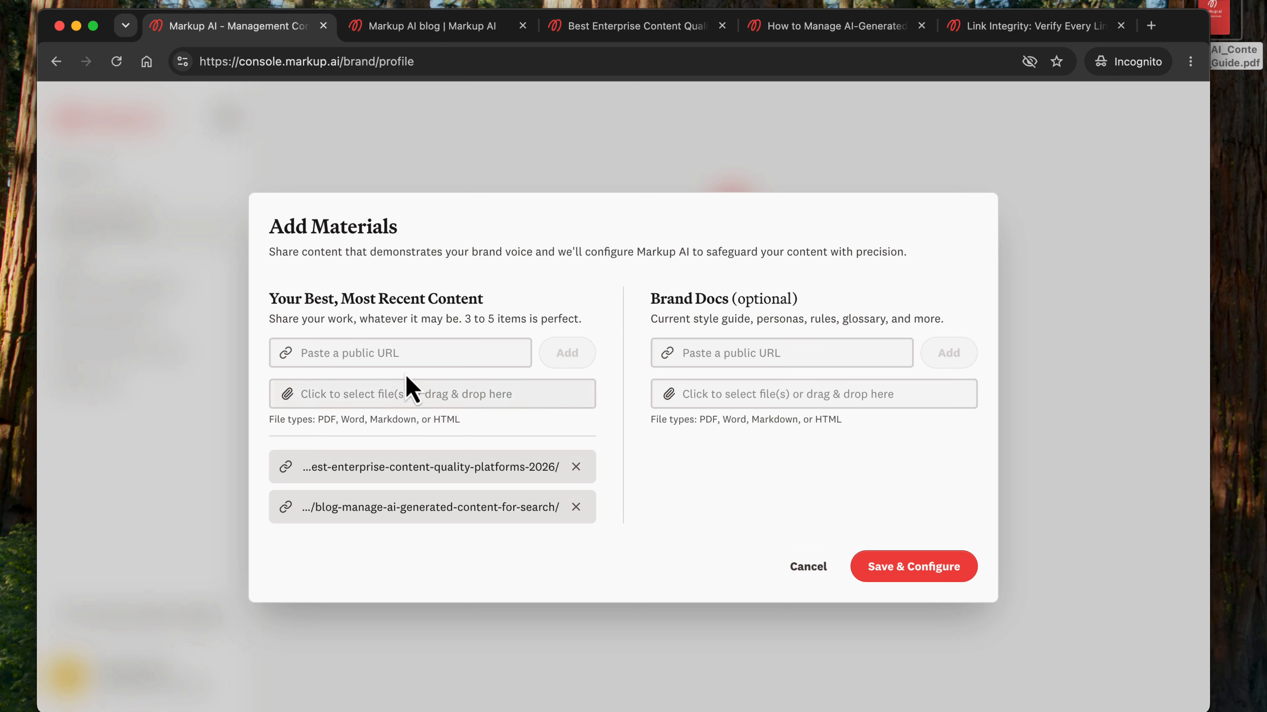
click(407, 351)
key(super+v)
click(560, 344)
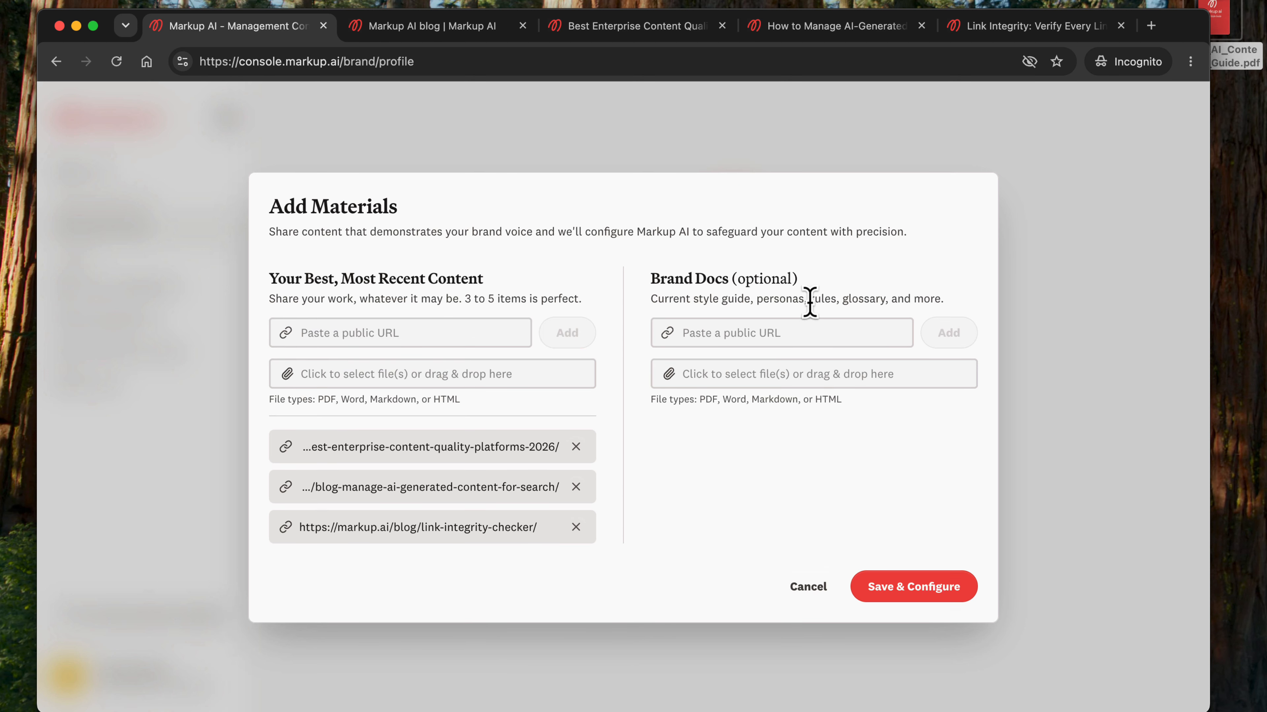
Attach Markup_AI_Content_Style_Guide.pdf from the Desktop as a brand doc, and save and configure the materials.
click(828, 333)
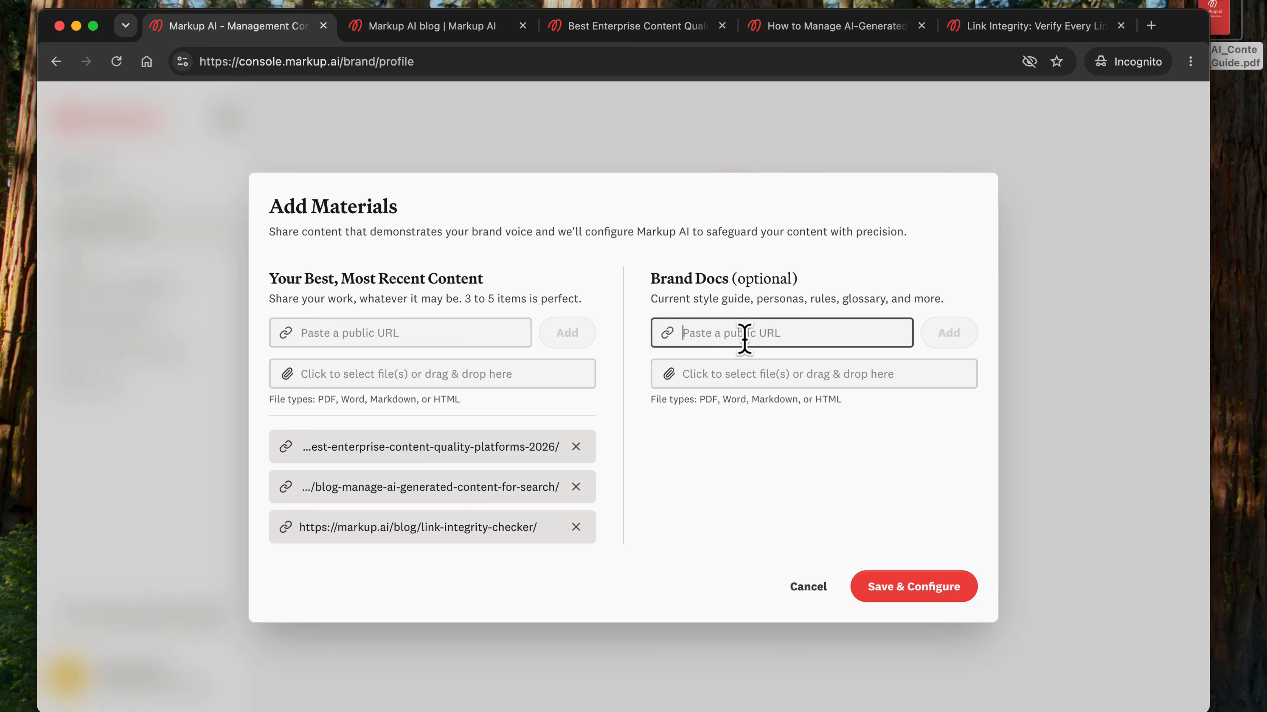
click(670, 379)
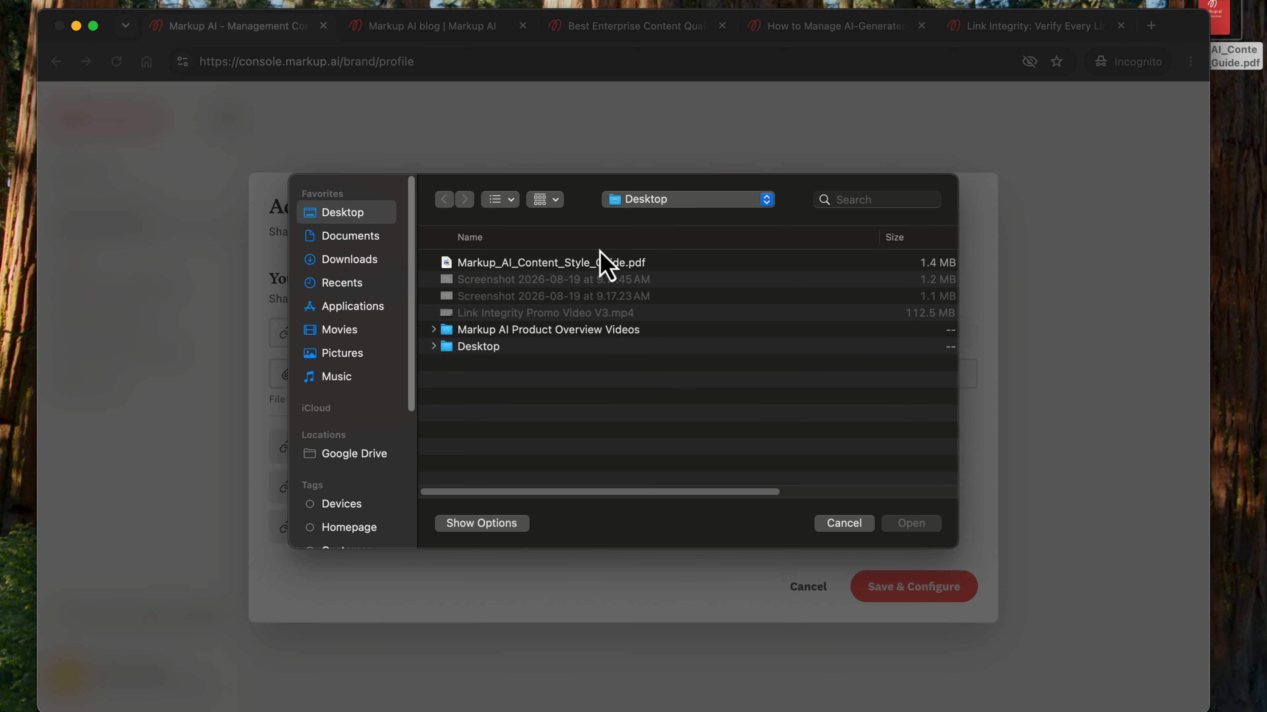
click(546, 264)
click(912, 522)
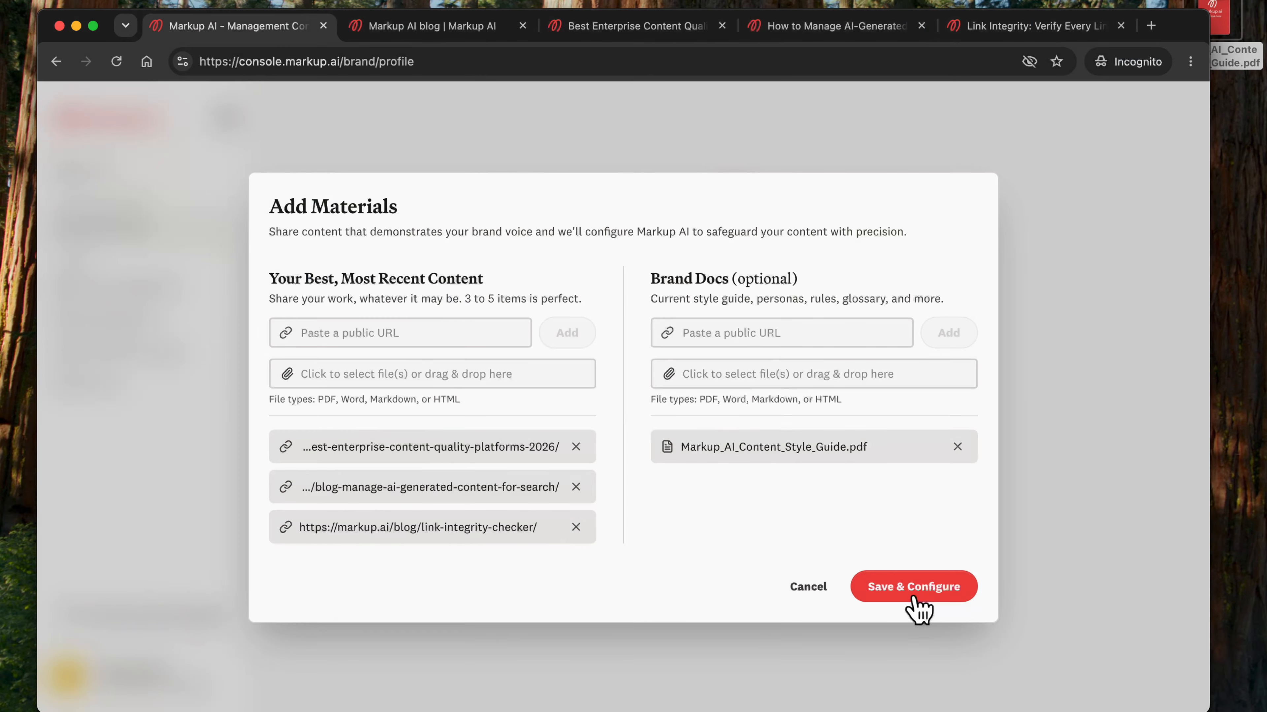
click(912, 592)
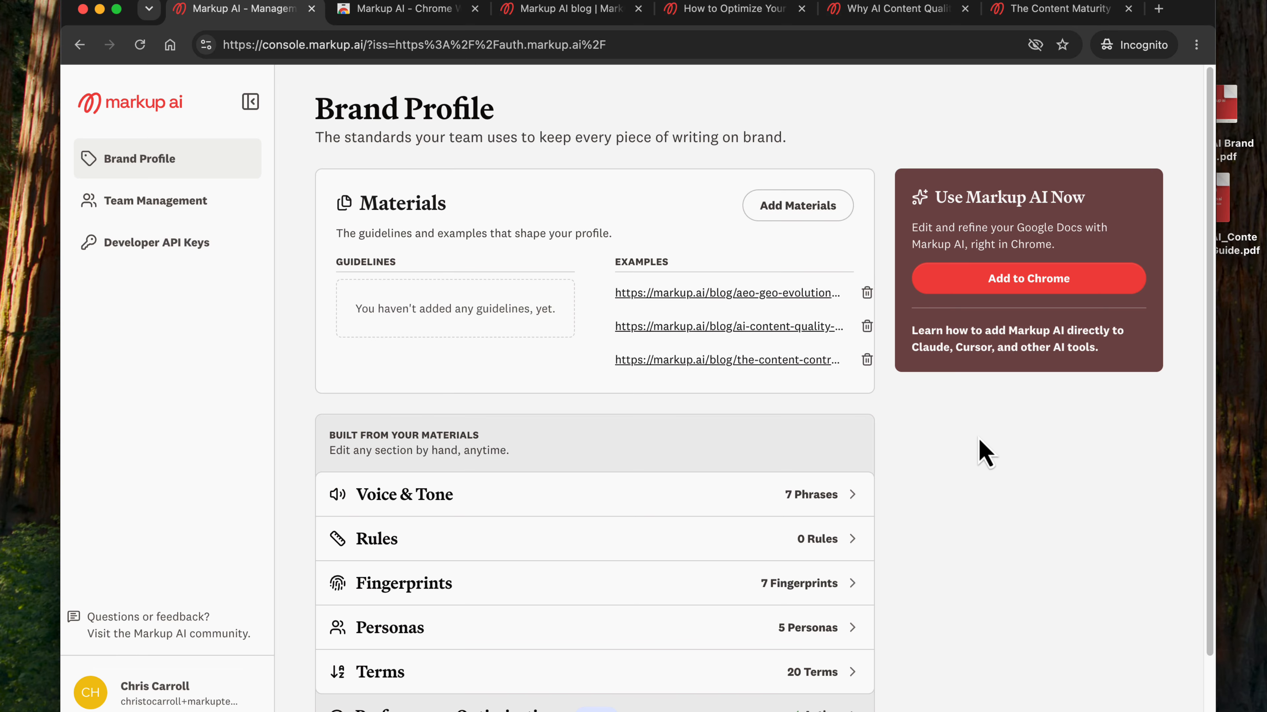
Remove the Voice & Tone phrase "Confident without being condescending — authoritative but accessible" from the brand profile.
click(710, 506)
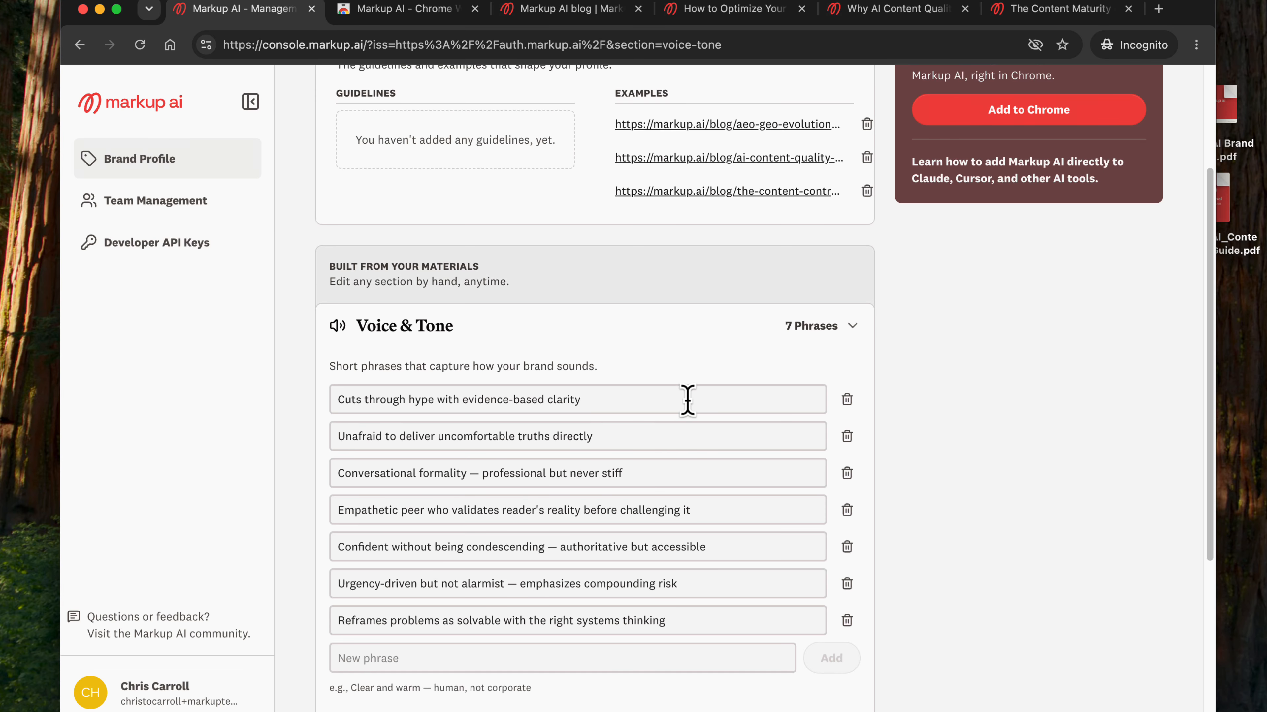
scroll(688, 399, down, 1)
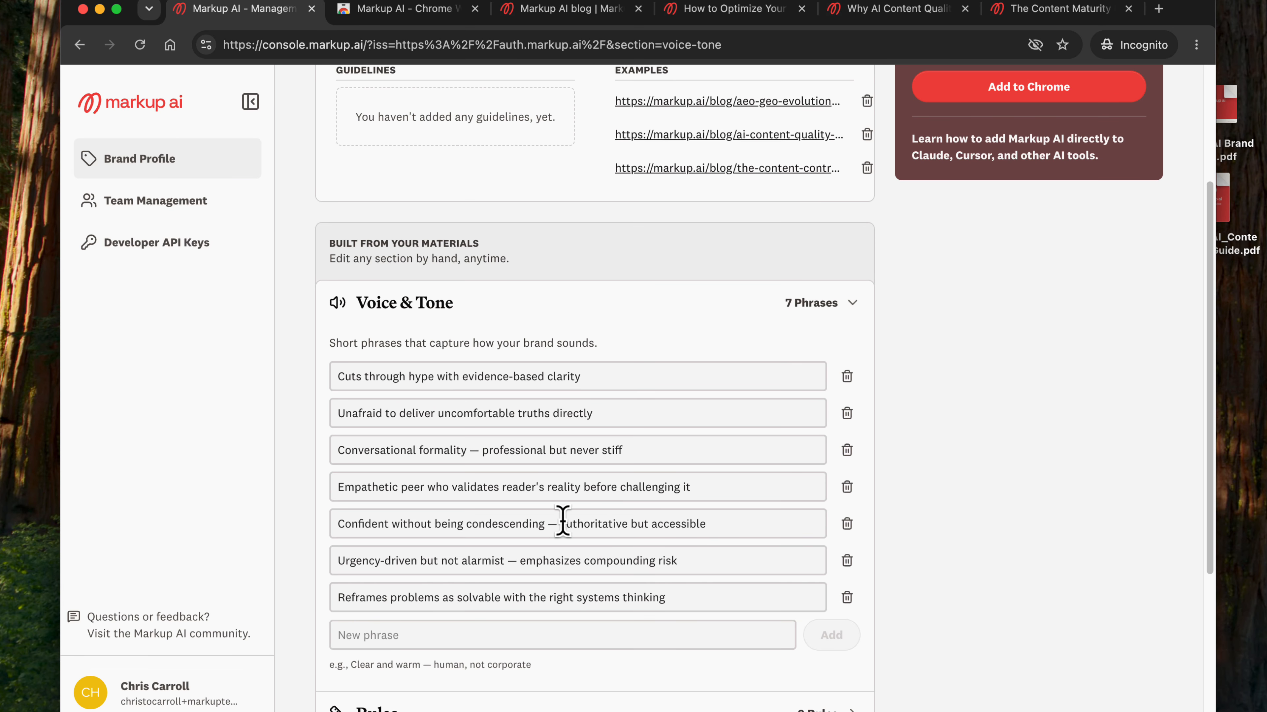
click(847, 525)
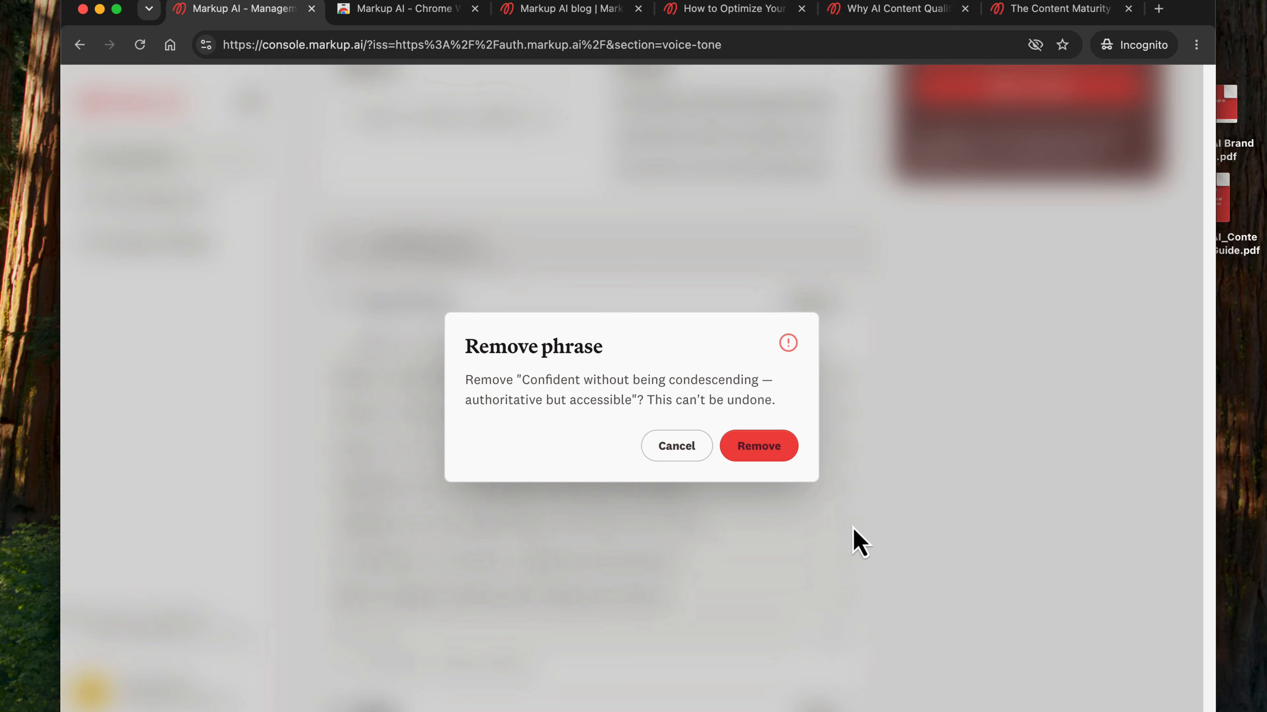
click(753, 445)
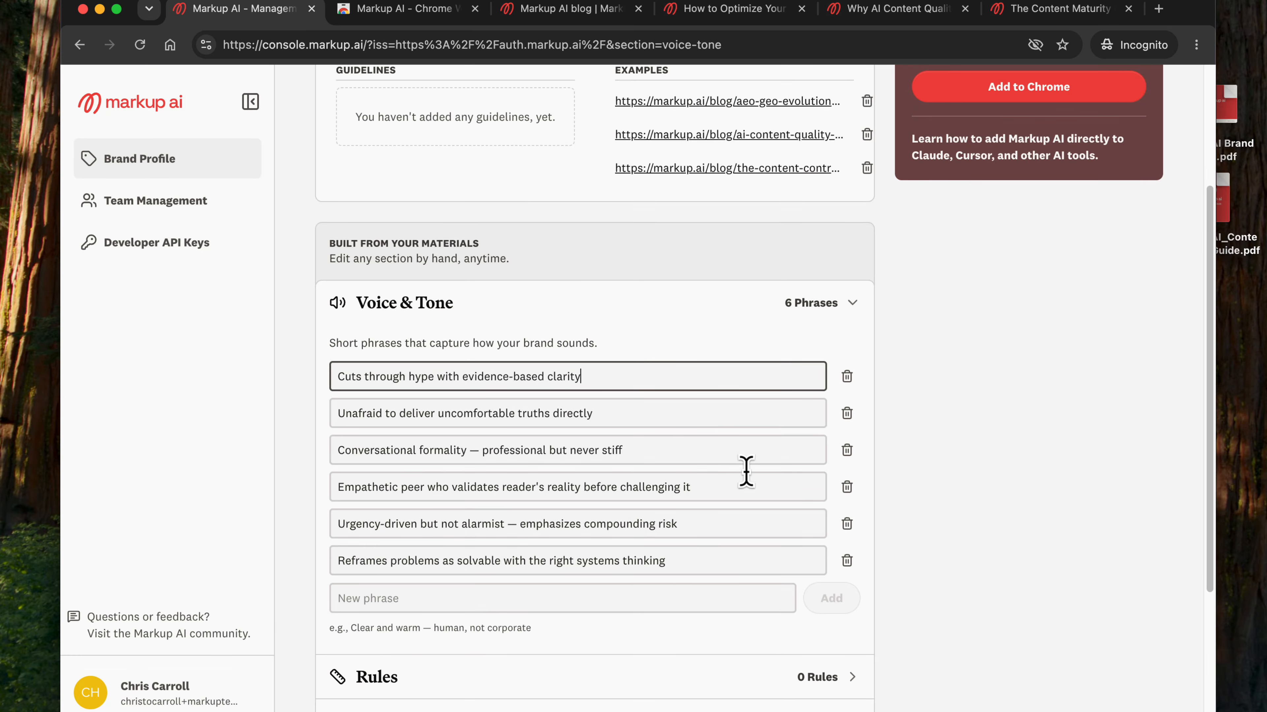
Examine the preferred-word rules in the brand profile's Terms section.
scroll(746, 472, down, 5)
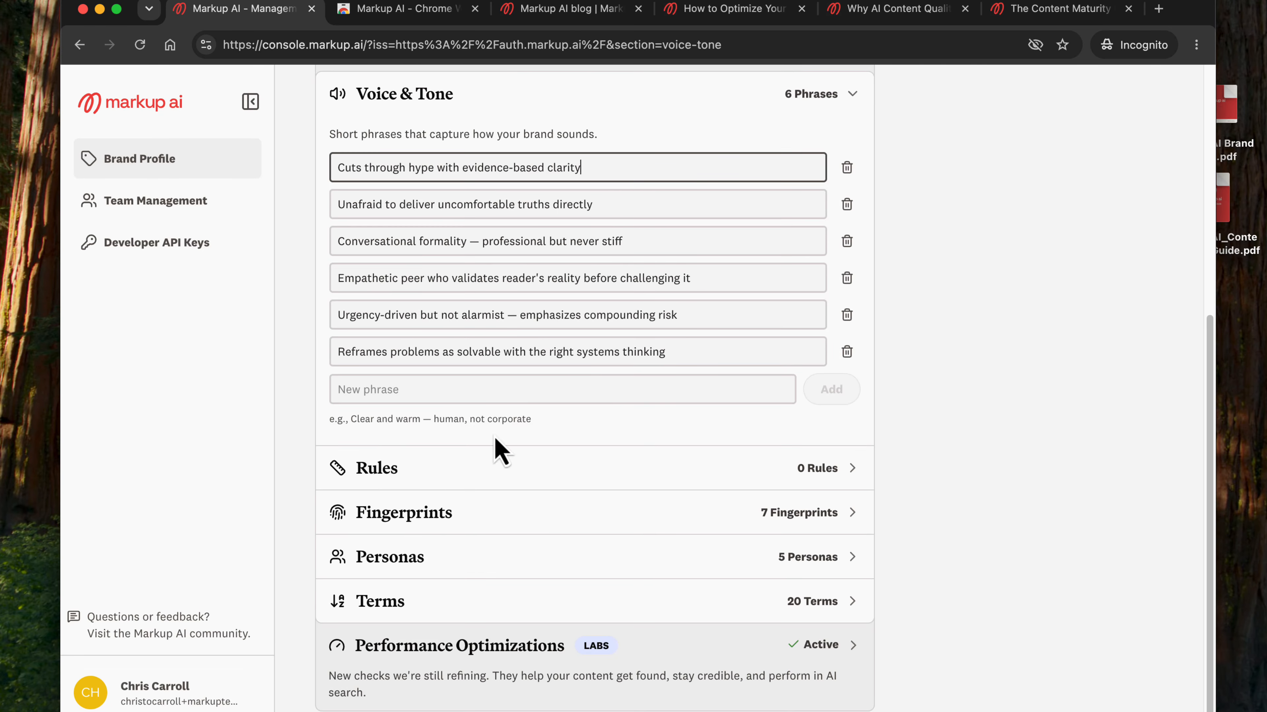
click(802, 606)
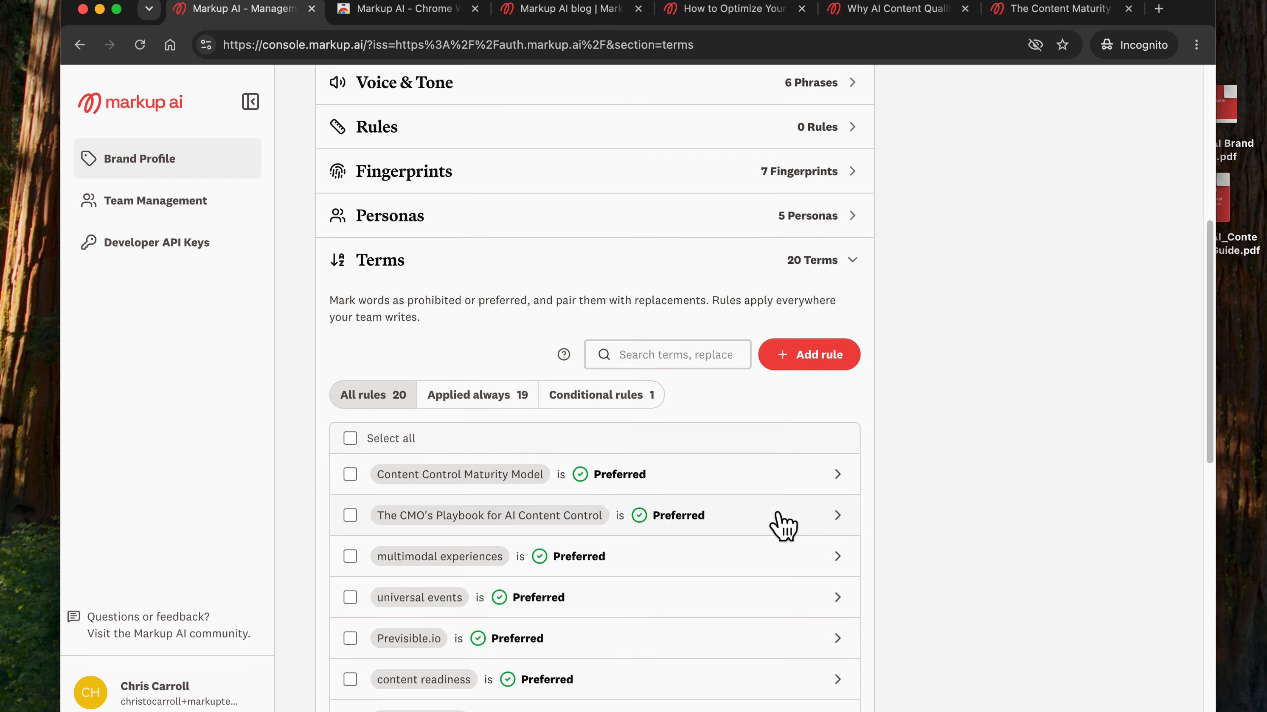
scroll(780, 521, down, 5)
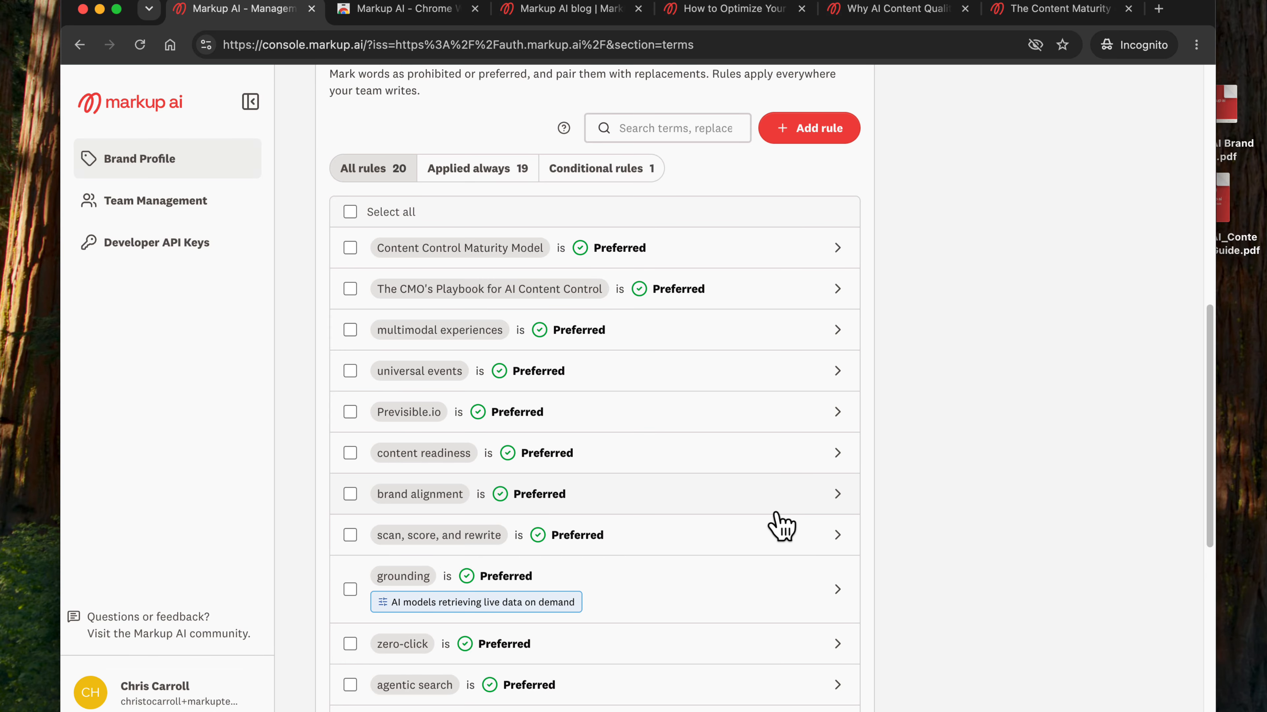
scroll(780, 524, up, 10)
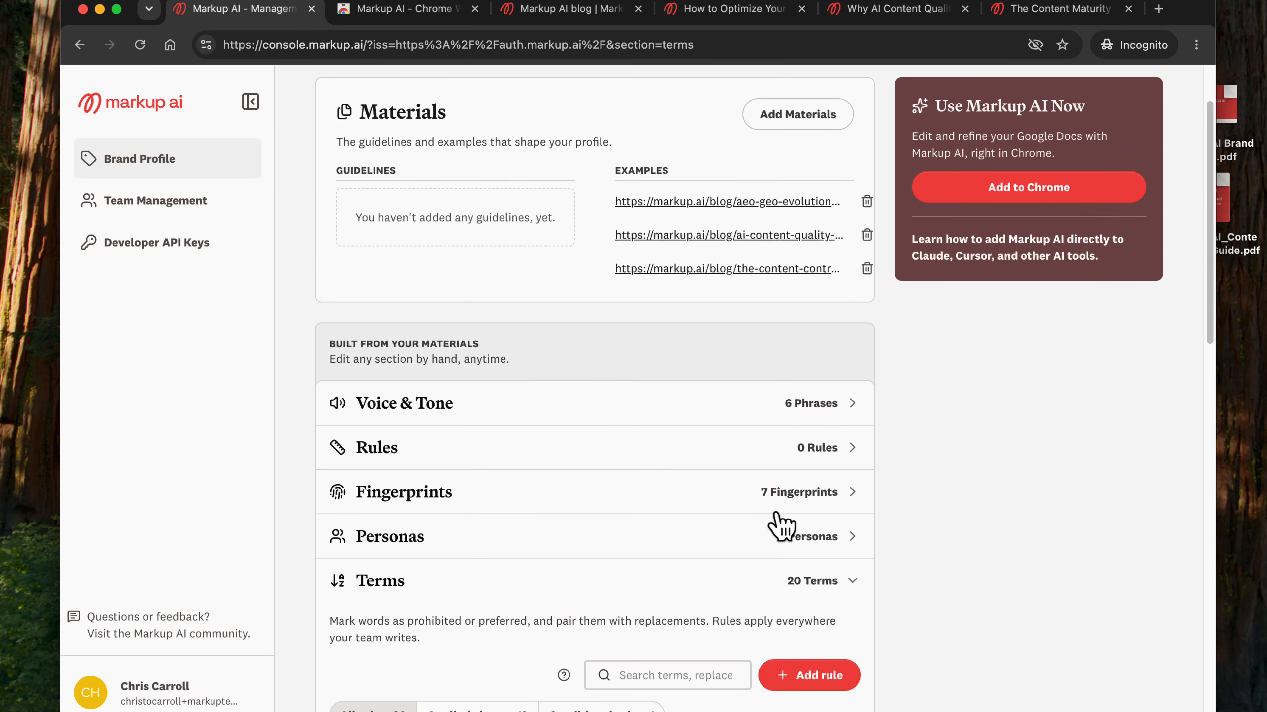
Examine the brand profile's reader personas and view the form for creating new ones without adding any.
click(820, 544)
scroll(778, 551, down, 5)
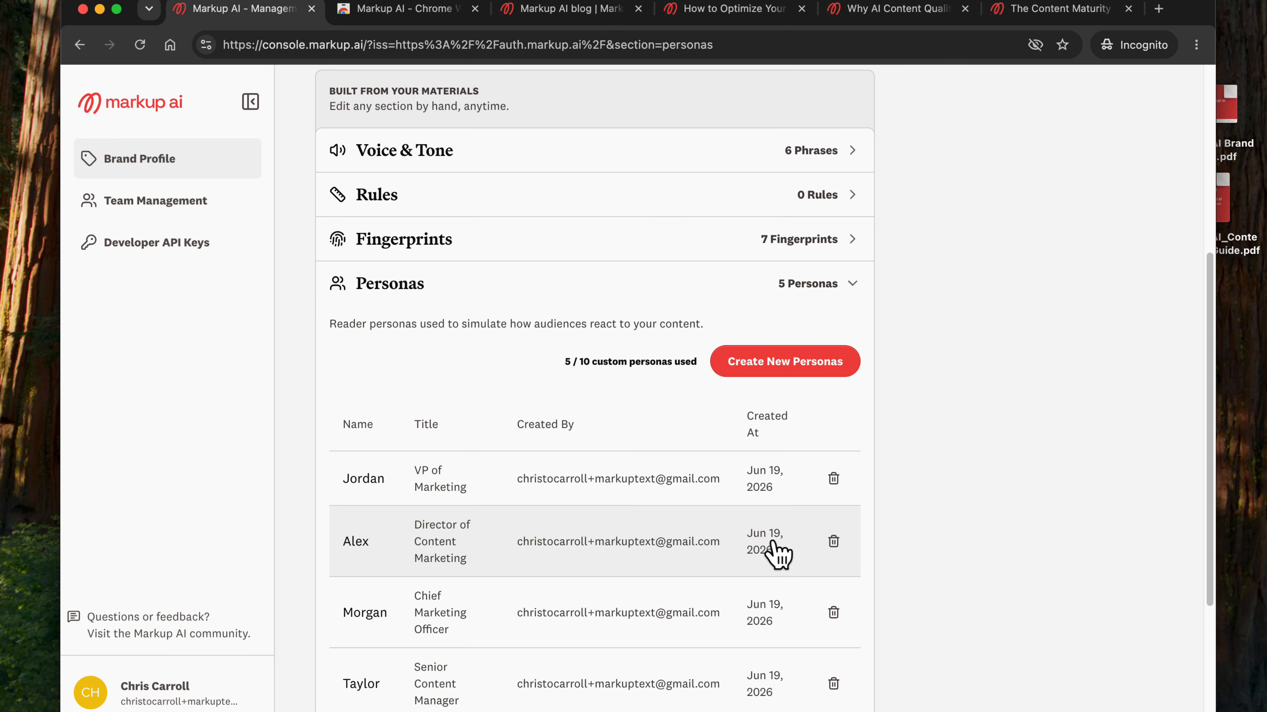
click(796, 370)
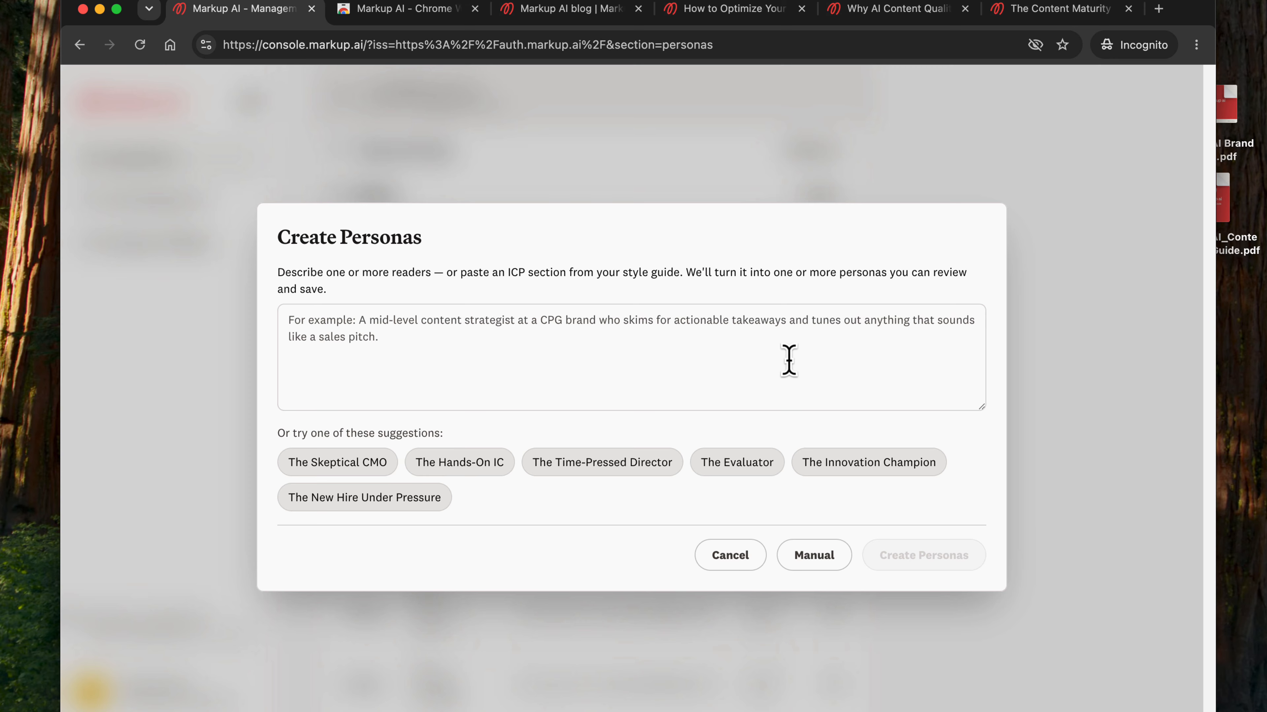
click(719, 569)
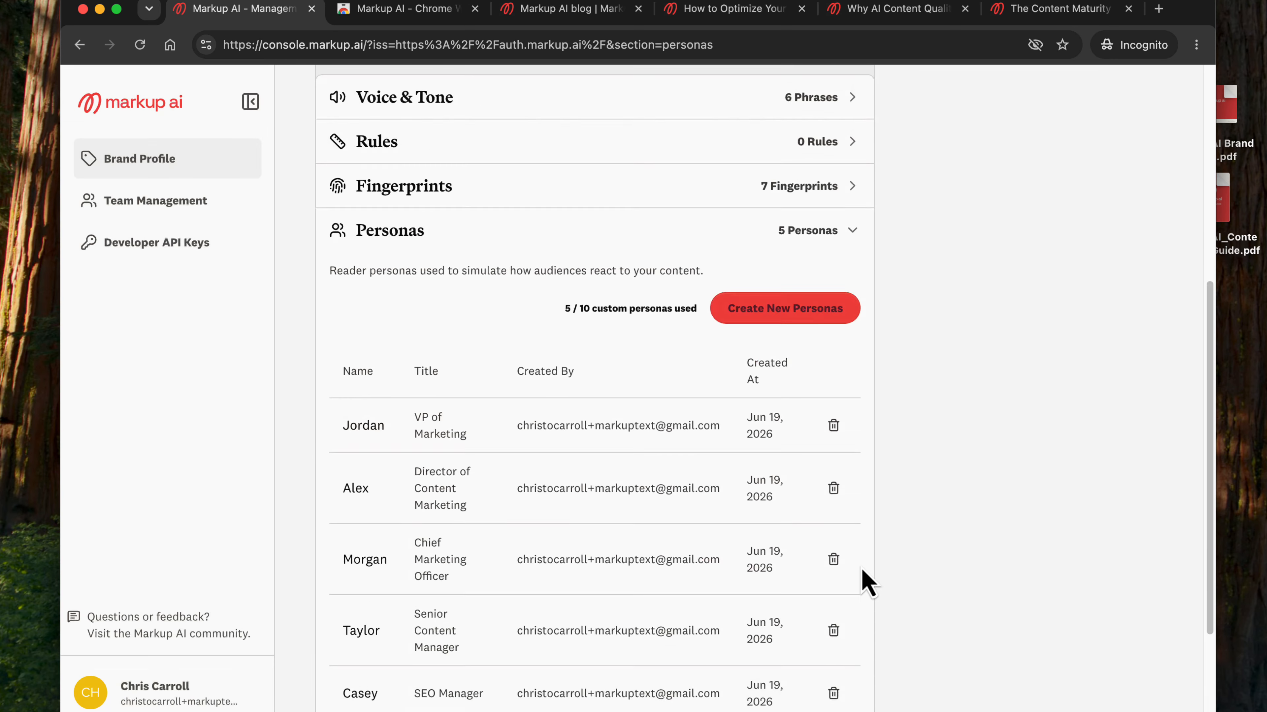
Examine the checks offered in the brand profile's Performance Optimizations section.
scroll(868, 583, down, 3)
click(830, 643)
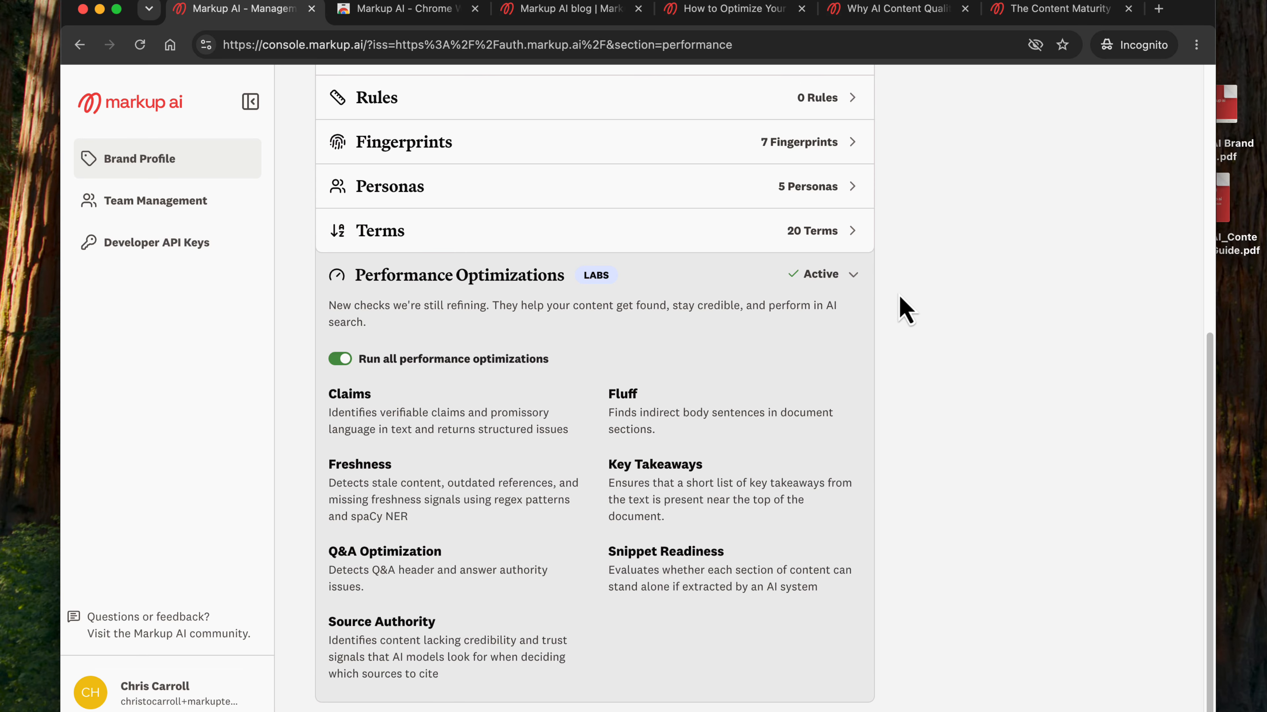
scroll(903, 309, up, 10)
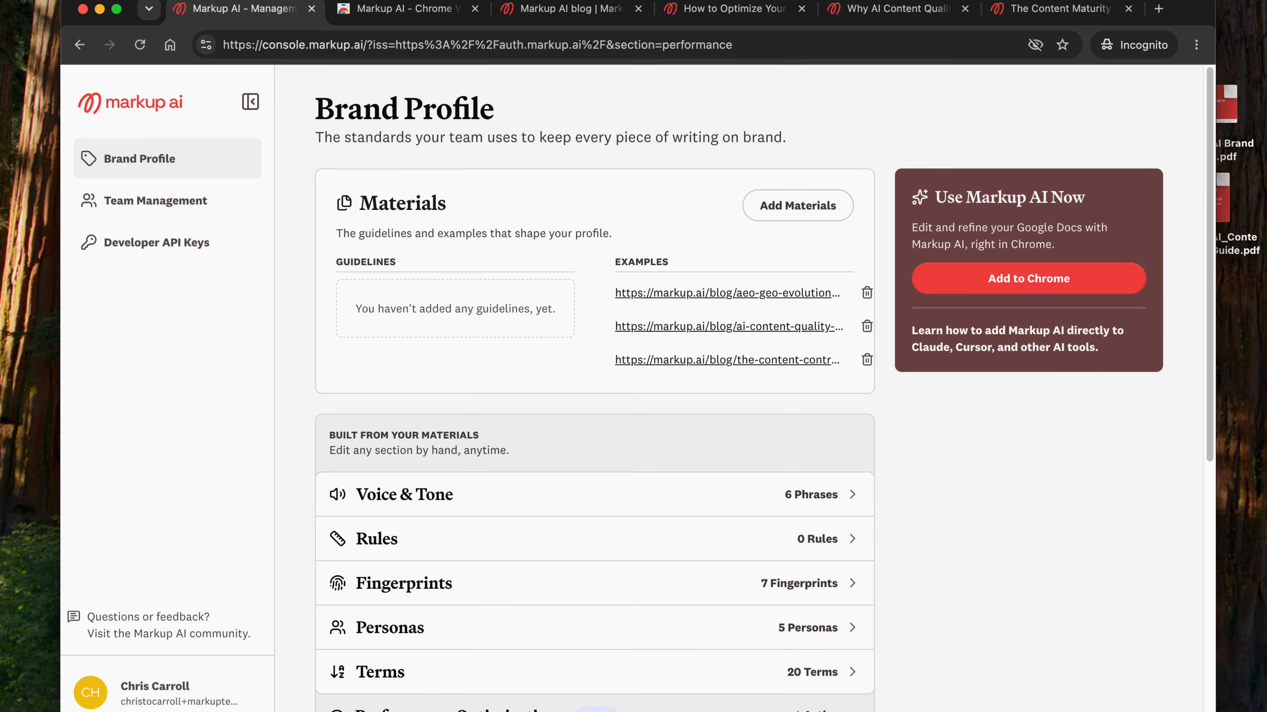
Switch to the SynergTech Cloud Solutions blog in Google Docs, open the Markup AI review and view all agents.
click(1265, 629)
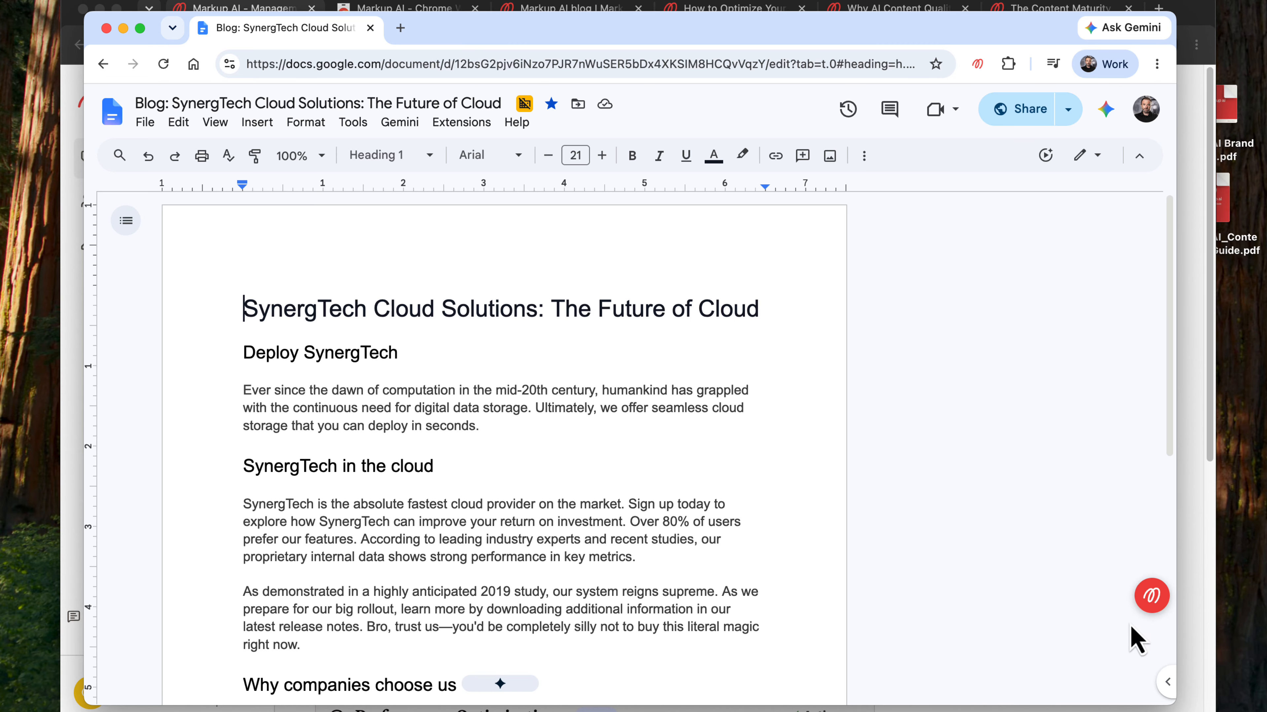
click(1151, 599)
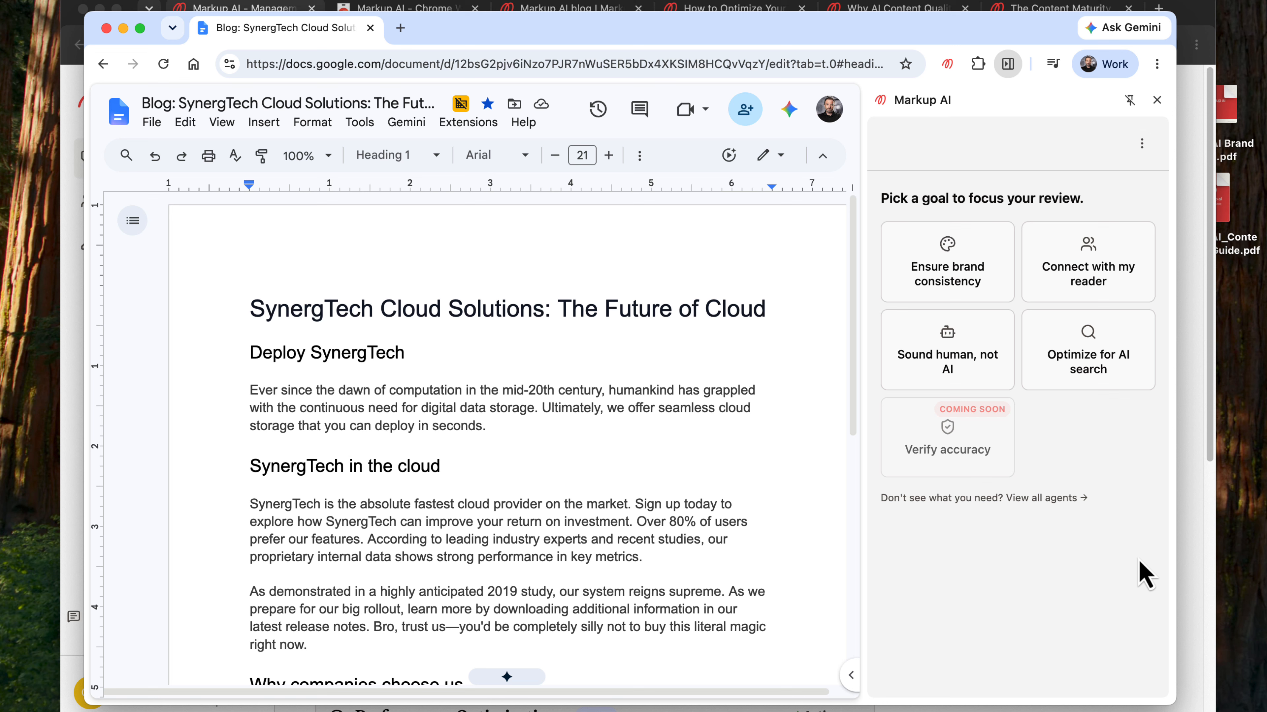
click(1054, 500)
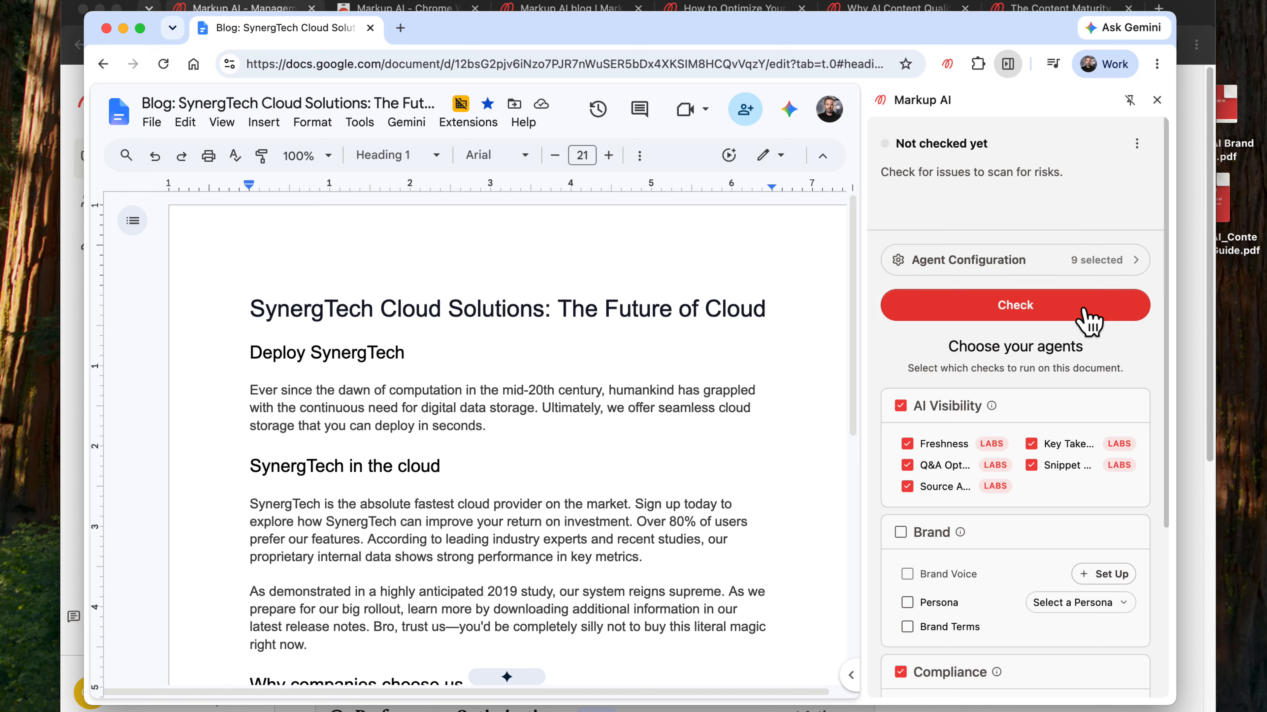
Turn the Freshness agent off and back on, and run the Markup AI check on the document.
click(907, 443)
click(906, 445)
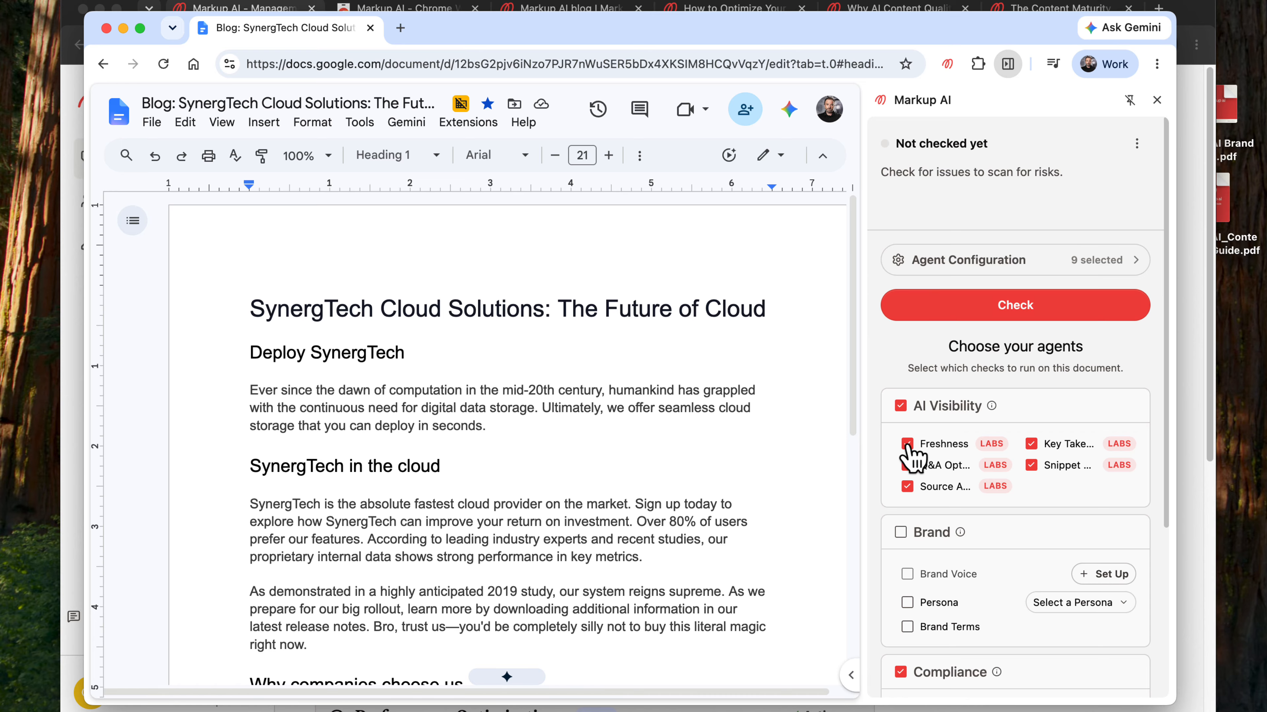
click(1077, 317)
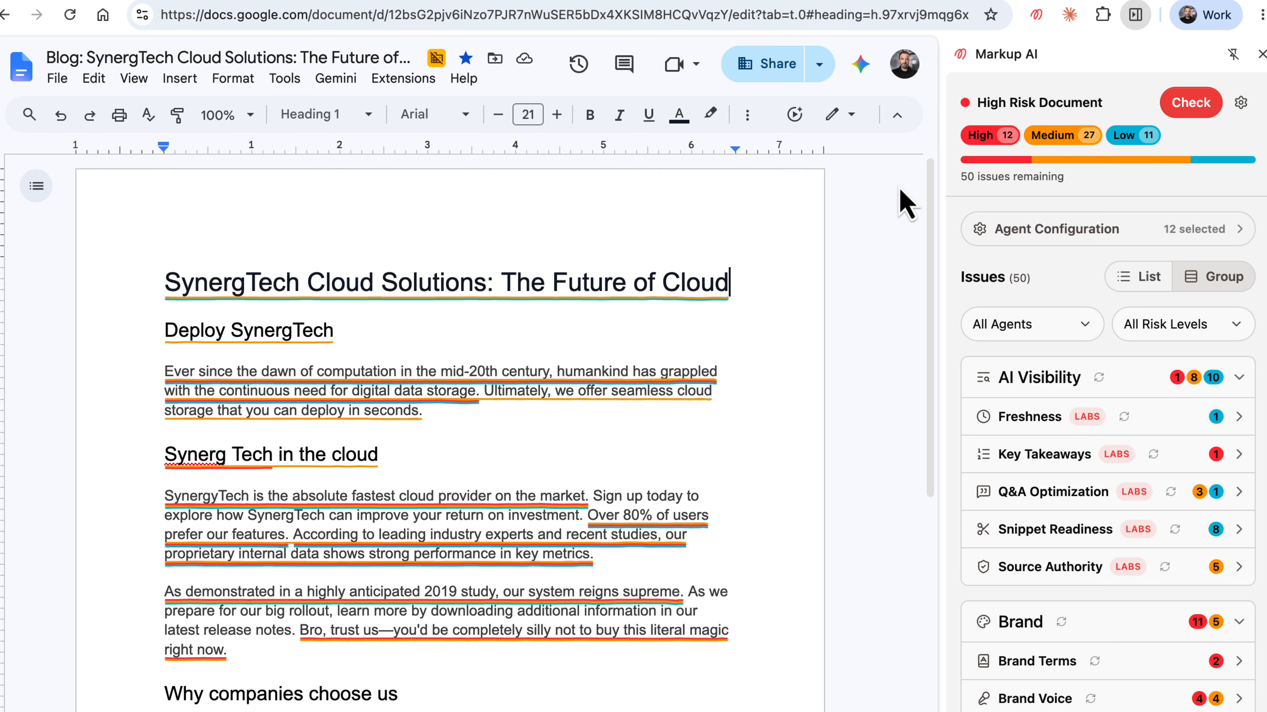
Filter the issues by the Freshness, Key Takeaways and Q&A Optimization agents, and restore the filter to All Agents.
click(1086, 327)
click(1004, 374)
click(1008, 437)
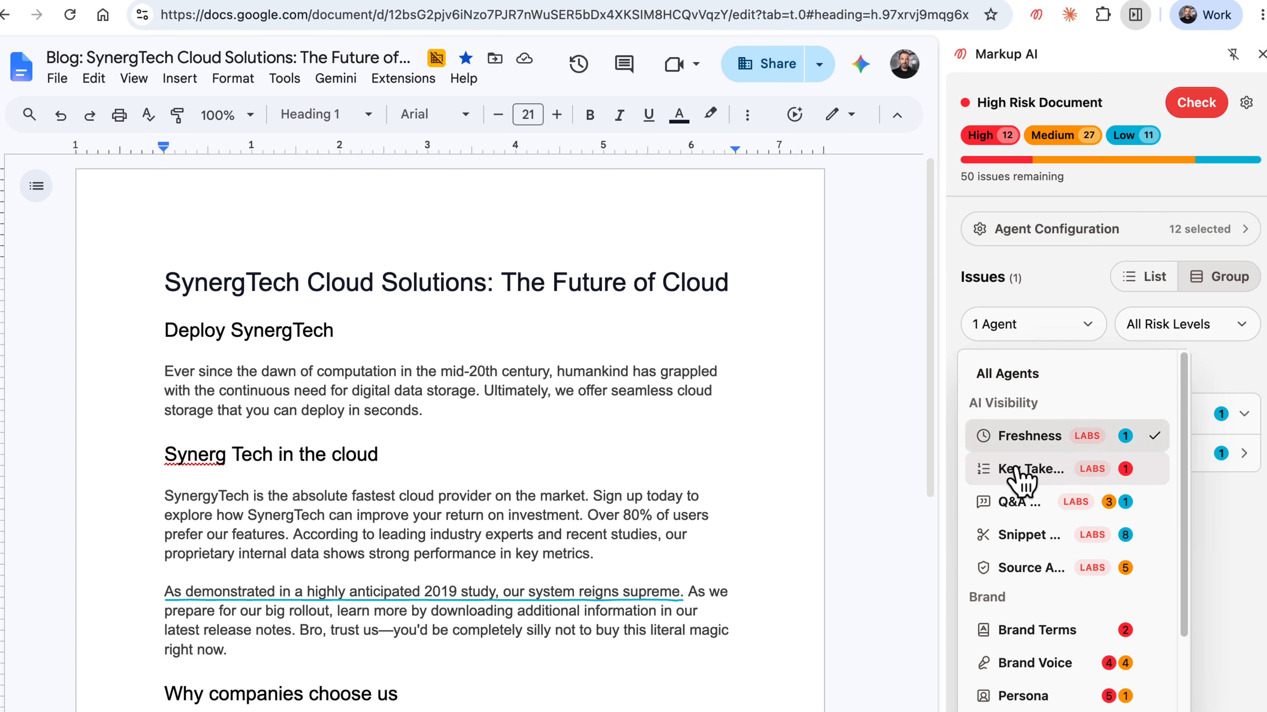
click(1018, 469)
click(1018, 502)
click(1020, 376)
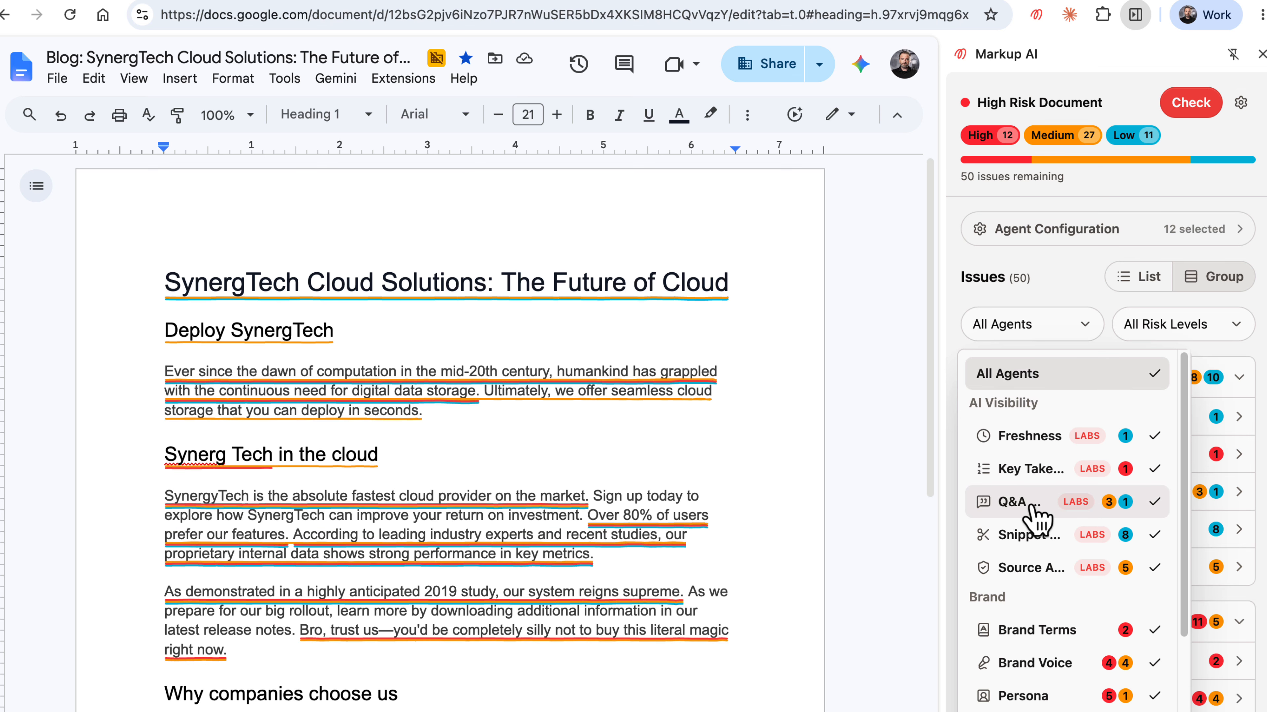
View the risk level filter options for the issues, keeping All Risk Levels selected.
click(1245, 327)
click(1241, 329)
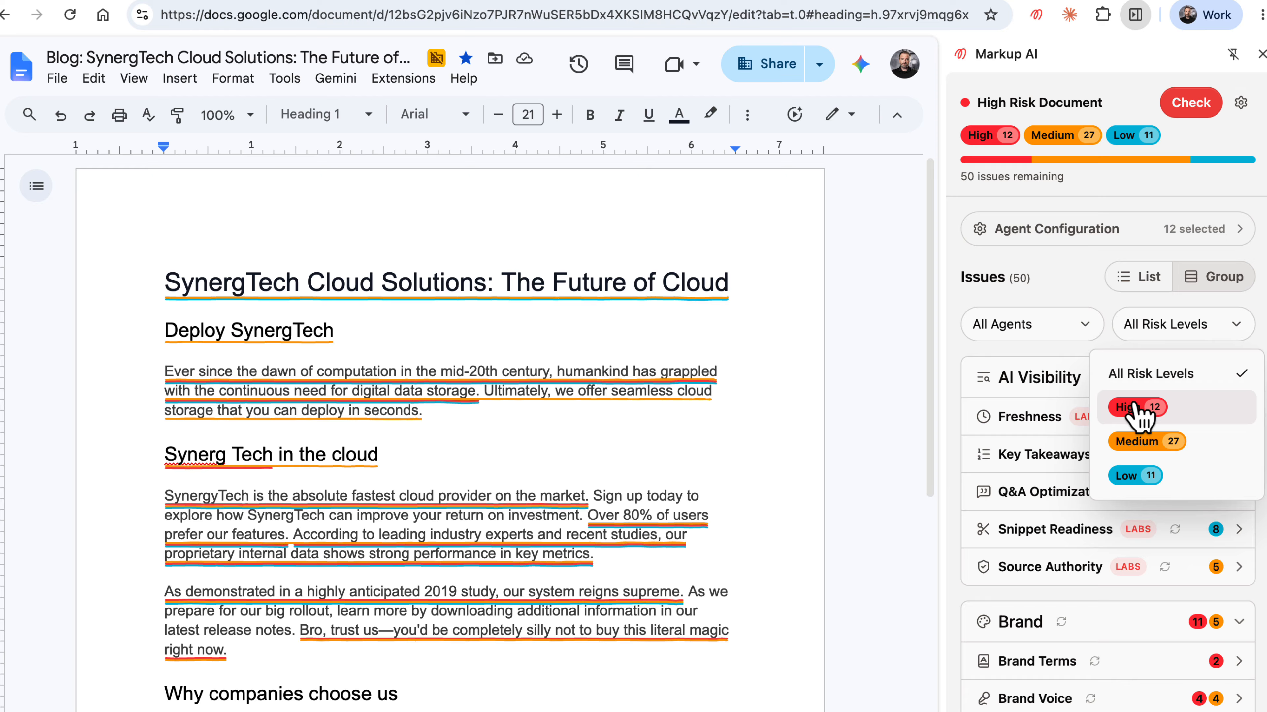
click(1236, 329)
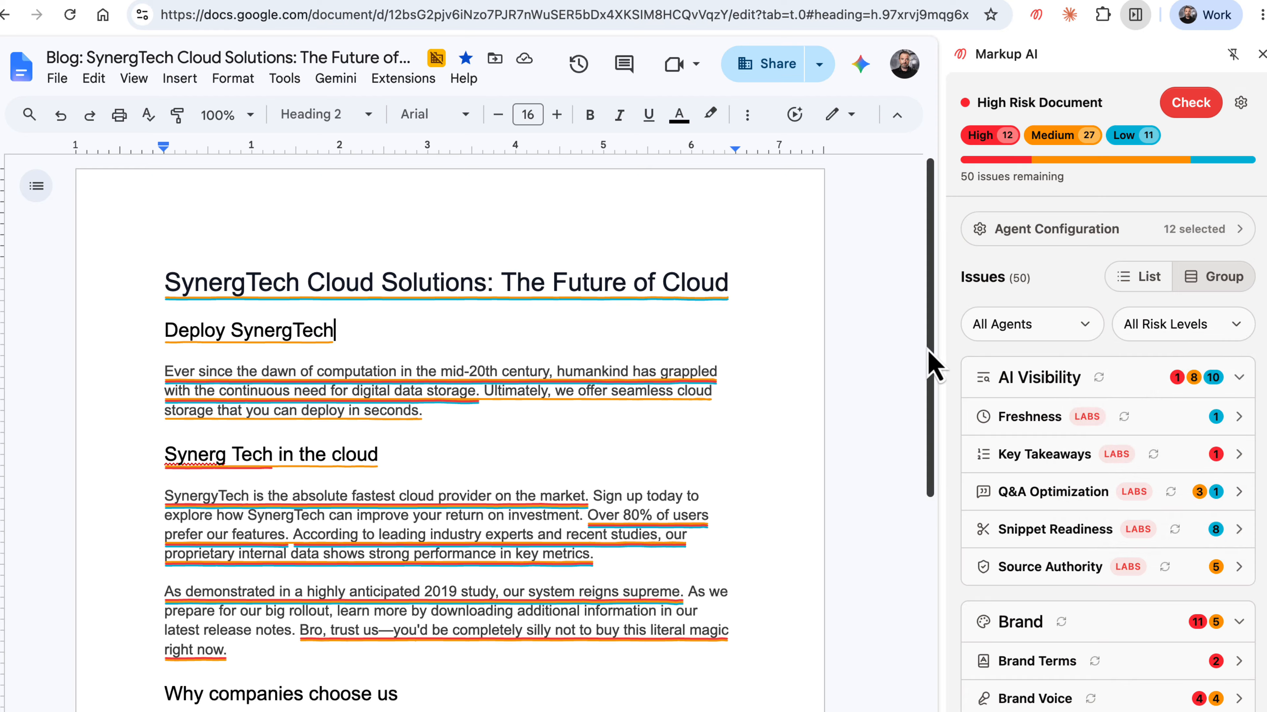
Expand the Q&A Optimization issues in the AI Visibility group.
scroll(1088, 333, down, 1)
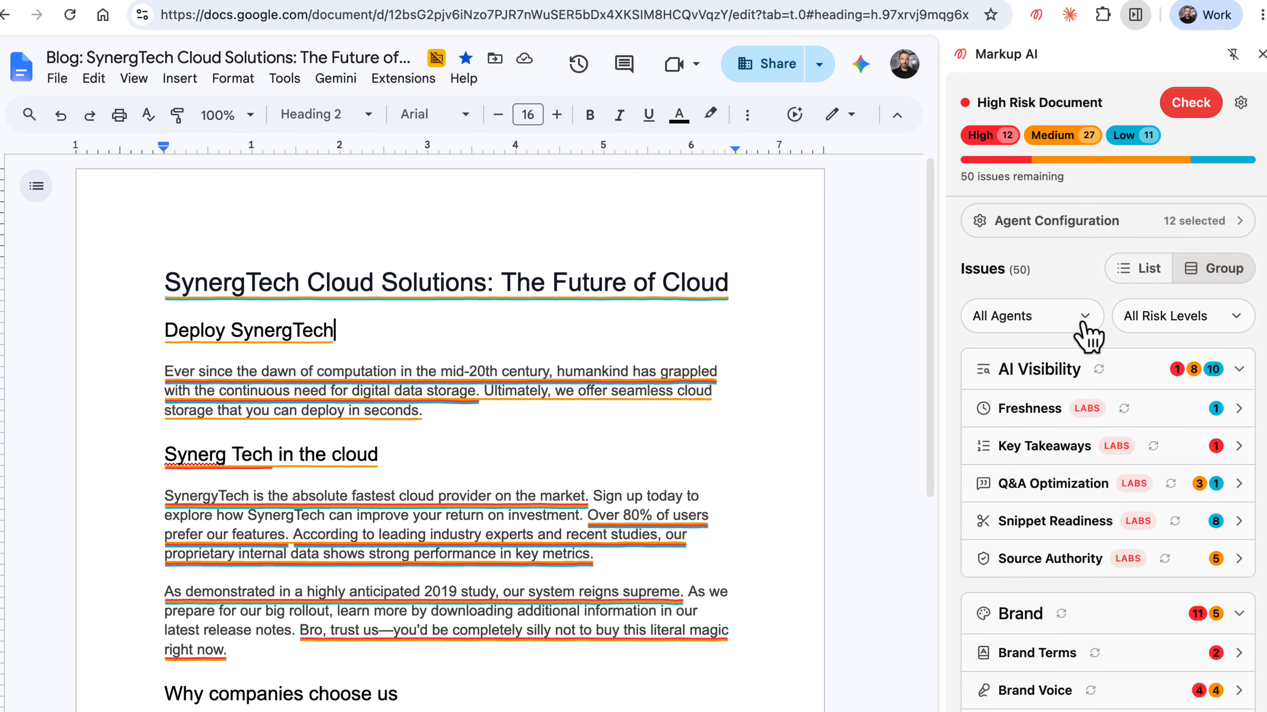
scroll(1088, 333, down, 2)
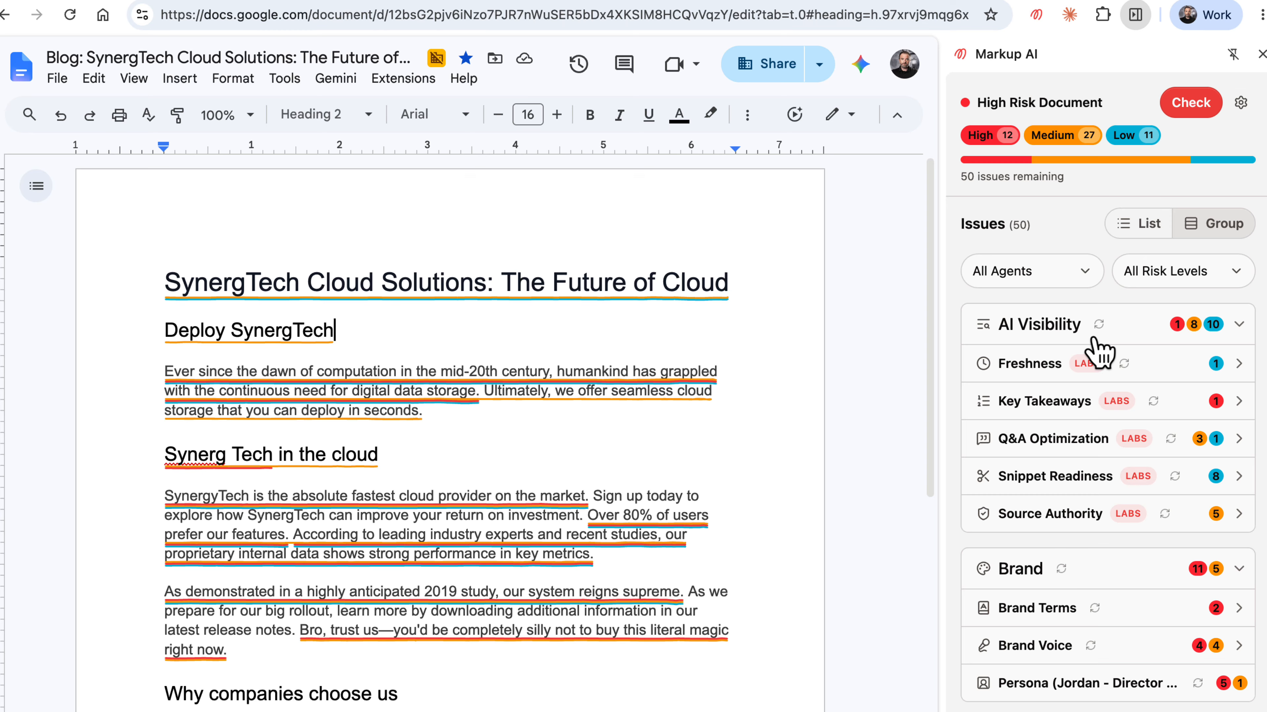
click(1038, 446)
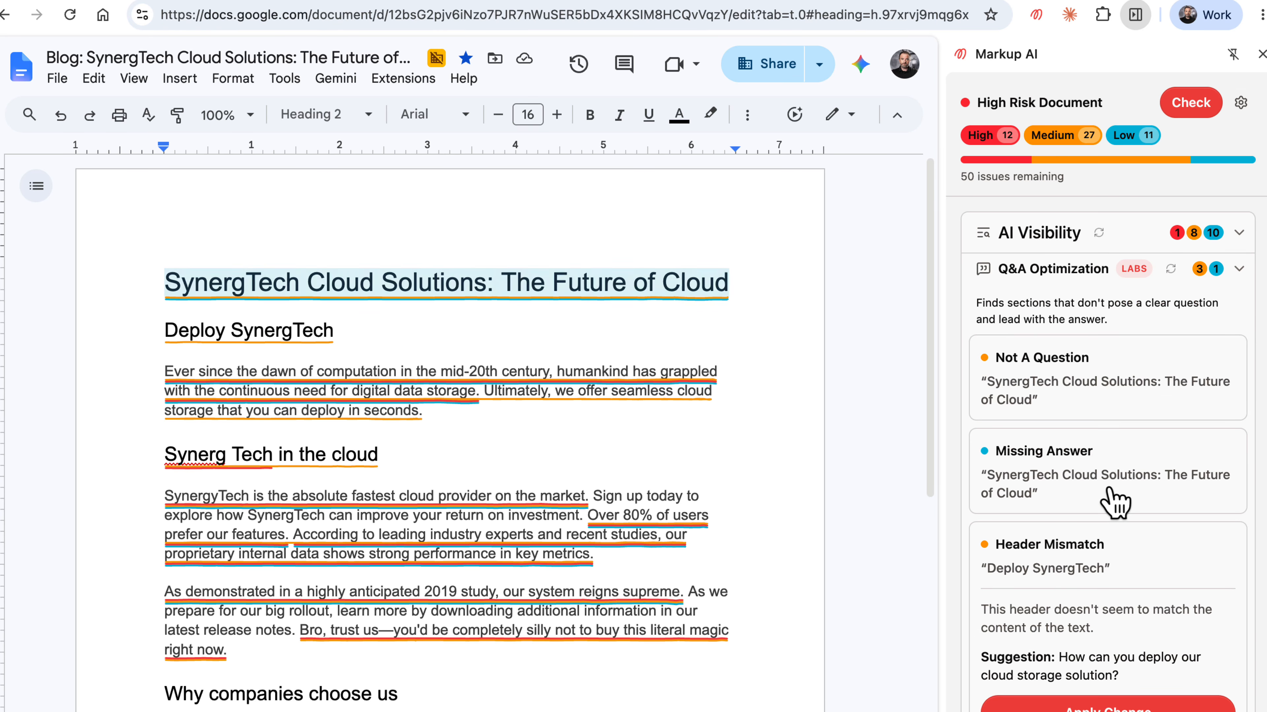
Apply the Q&A Optimization Header Mismatch suggestion to the "Deploy SynergTech" heading, replacing it with "How can you deploy our cloud storage solution?".
click(1147, 566)
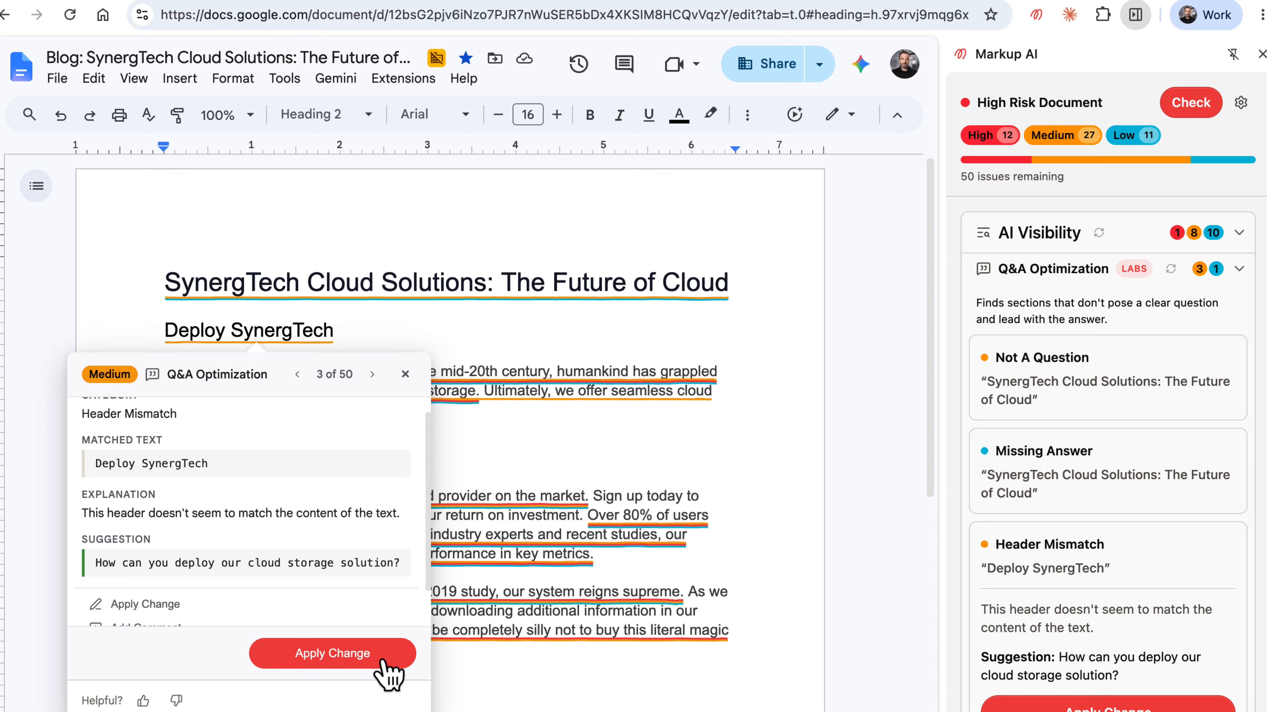
click(394, 654)
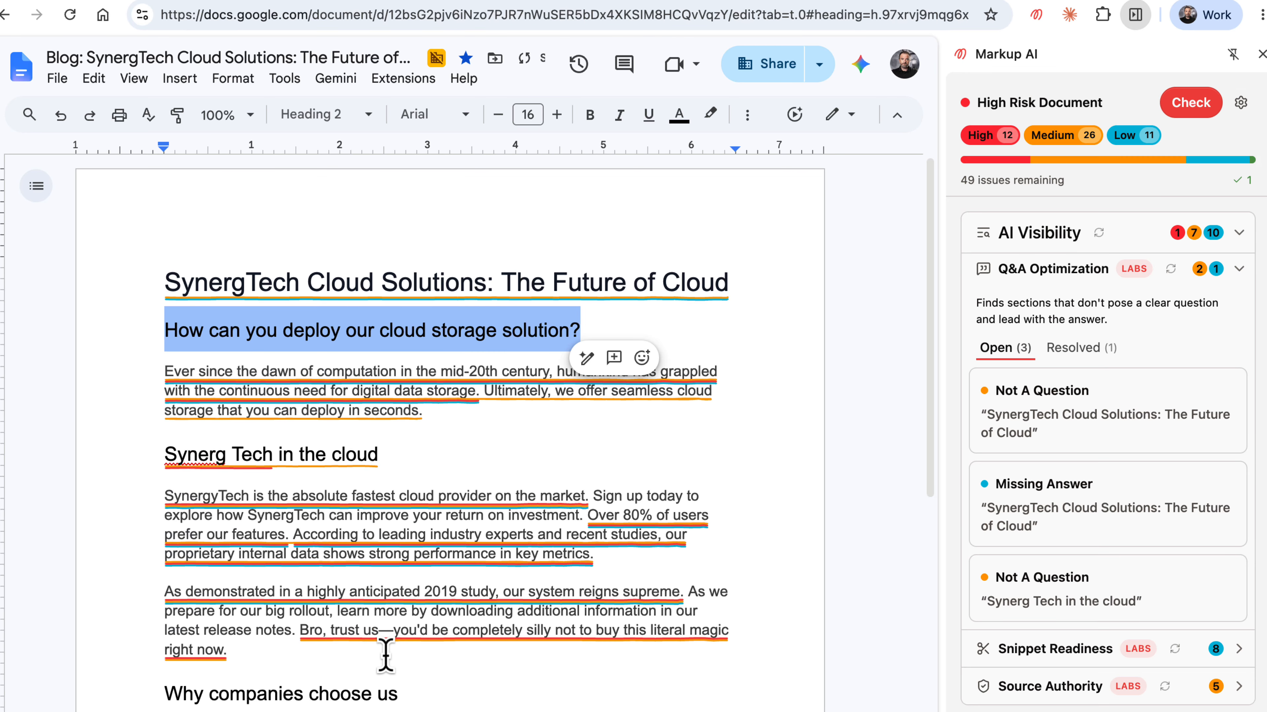
Add the Snippet Readiness Weak For Citation issue as a comment on the sentence "Ever since the dawn of computation".
scroll(1131, 464, down, 4)
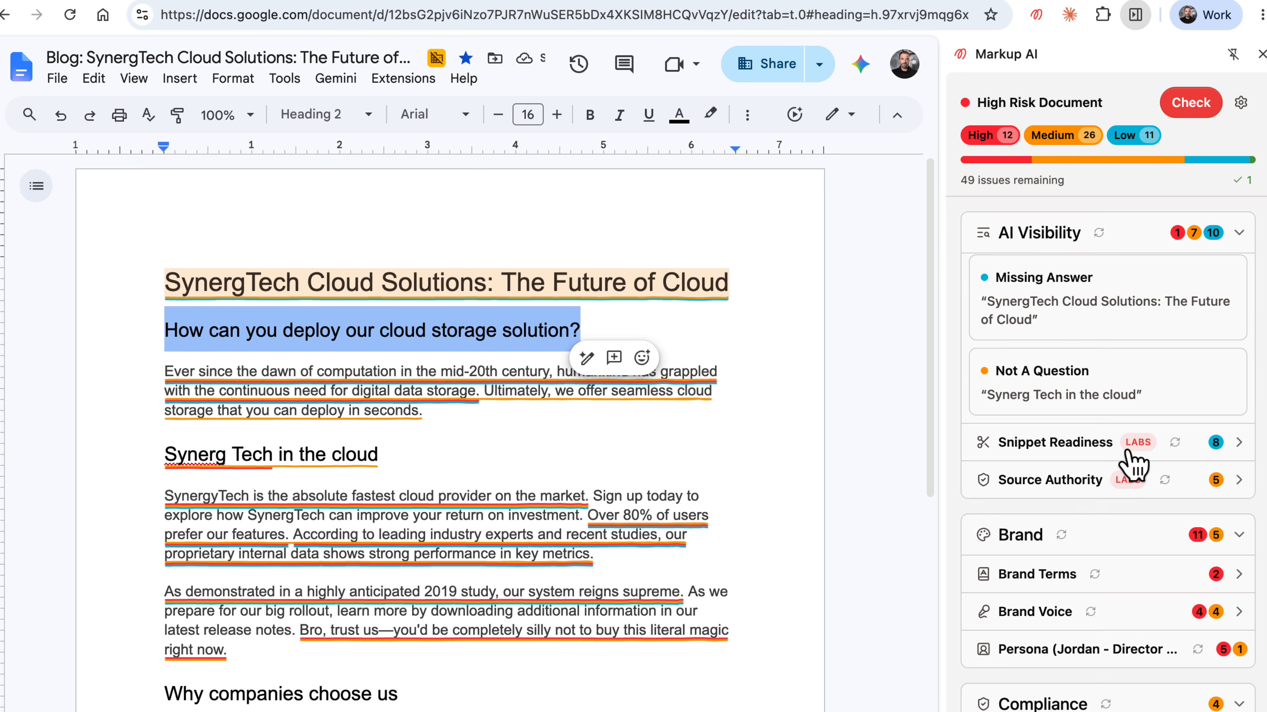
click(1062, 443)
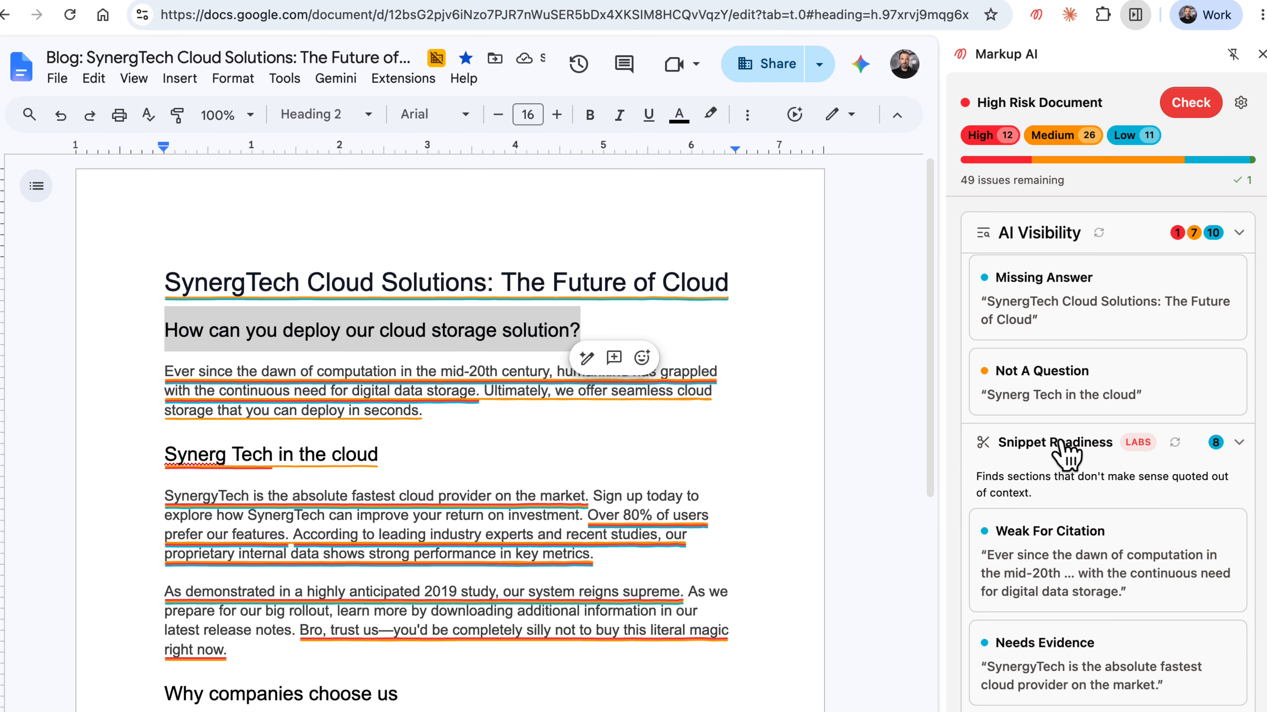
click(1128, 589)
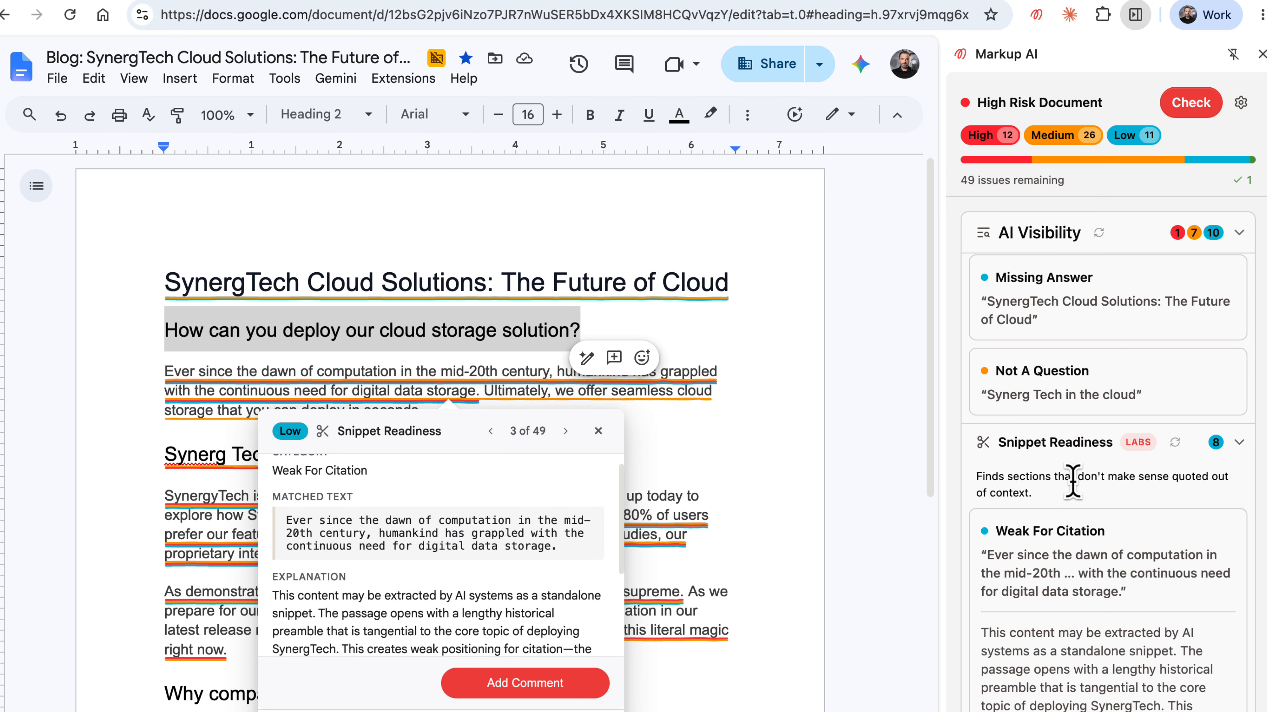
scroll(1072, 480, down, 5)
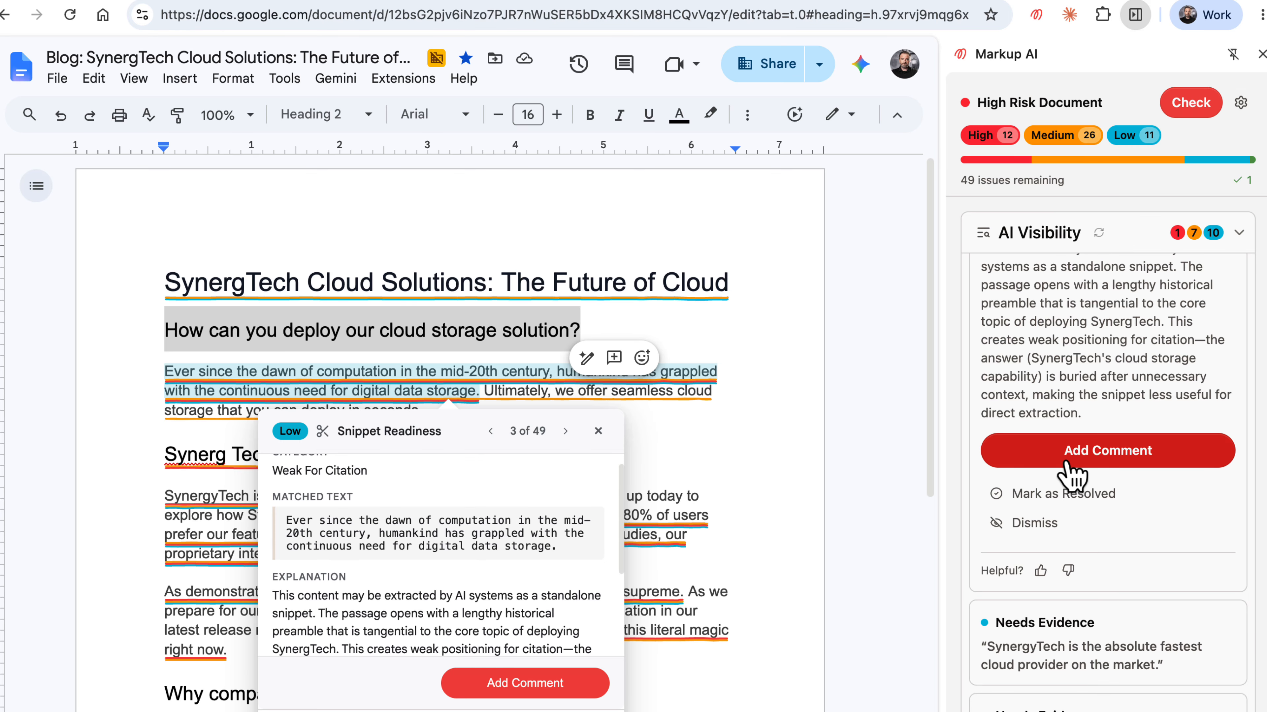
scroll(1153, 602, down, 4)
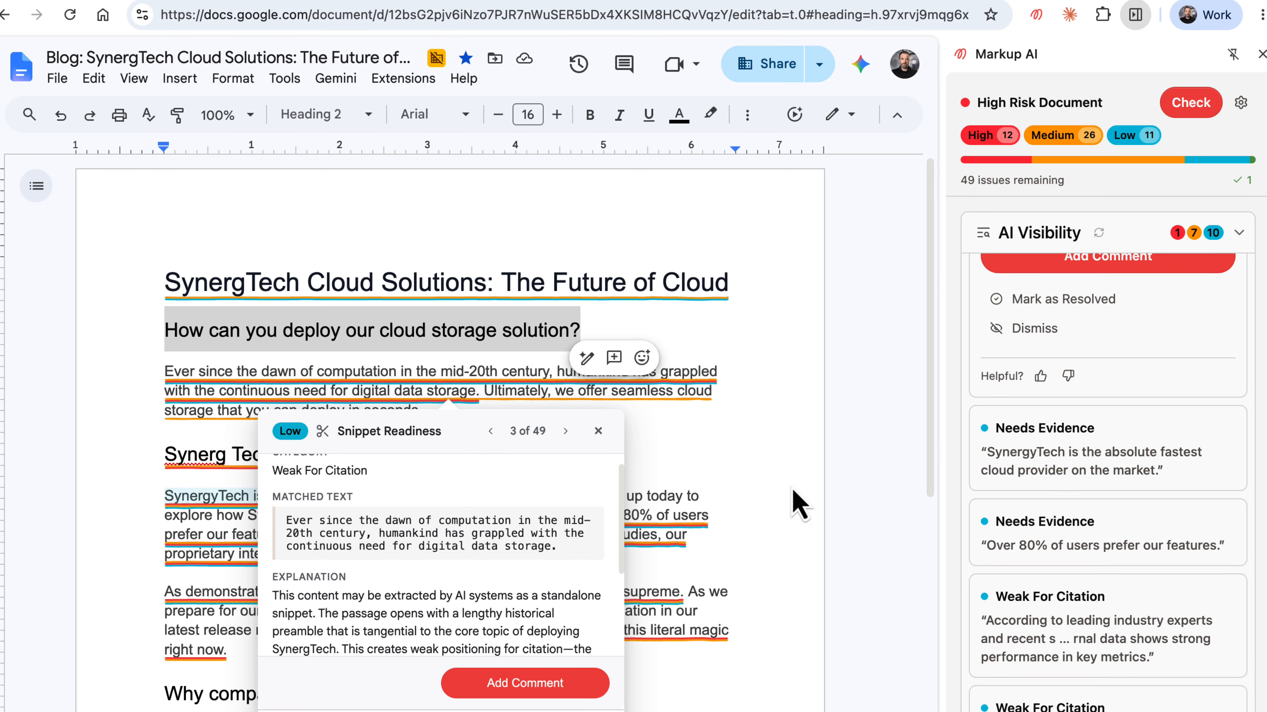
click(586, 687)
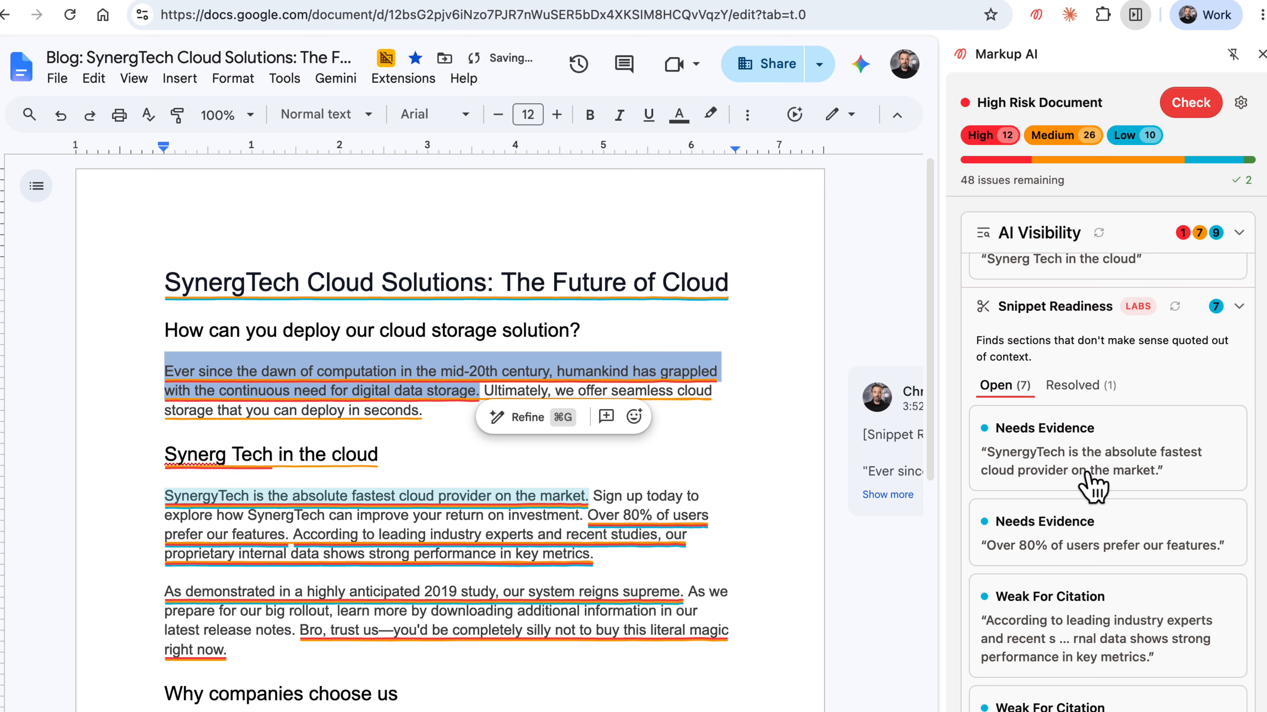
Add the Source Authority Unsupported Claim issue as a comment on "Over 80% of users prefer our features.".
scroll(1092, 486, up, 6)
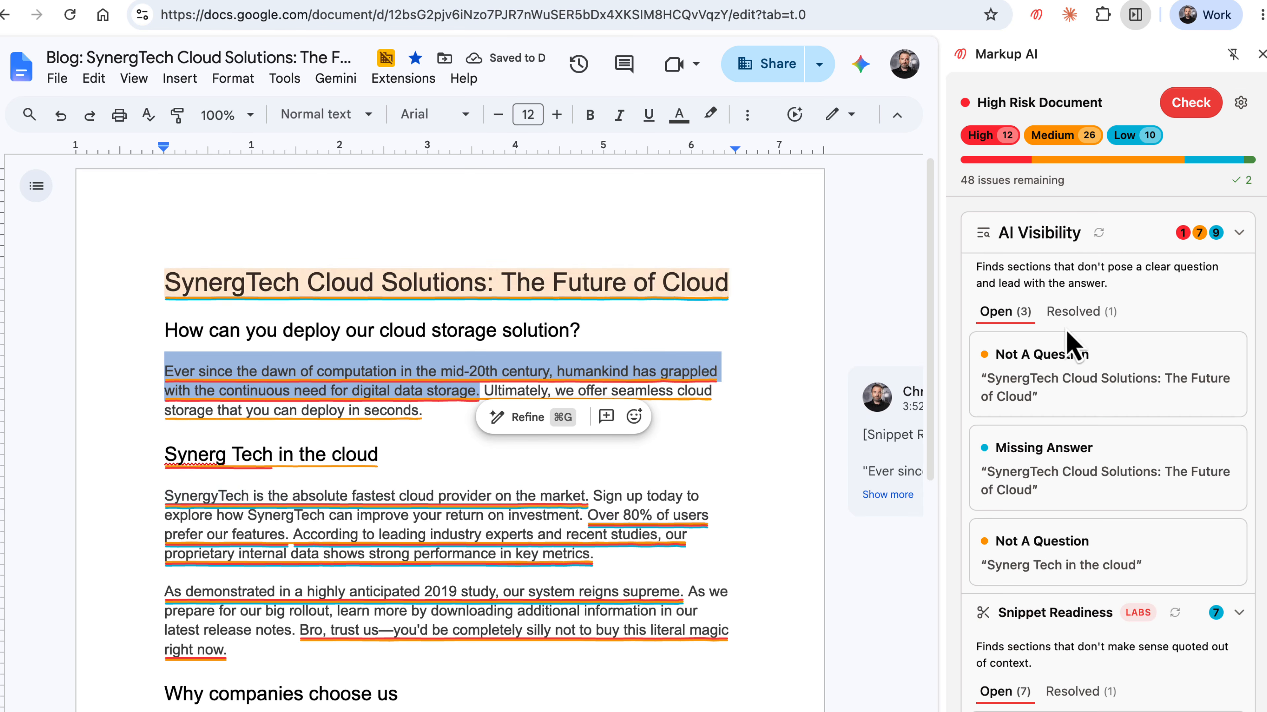
click(1066, 389)
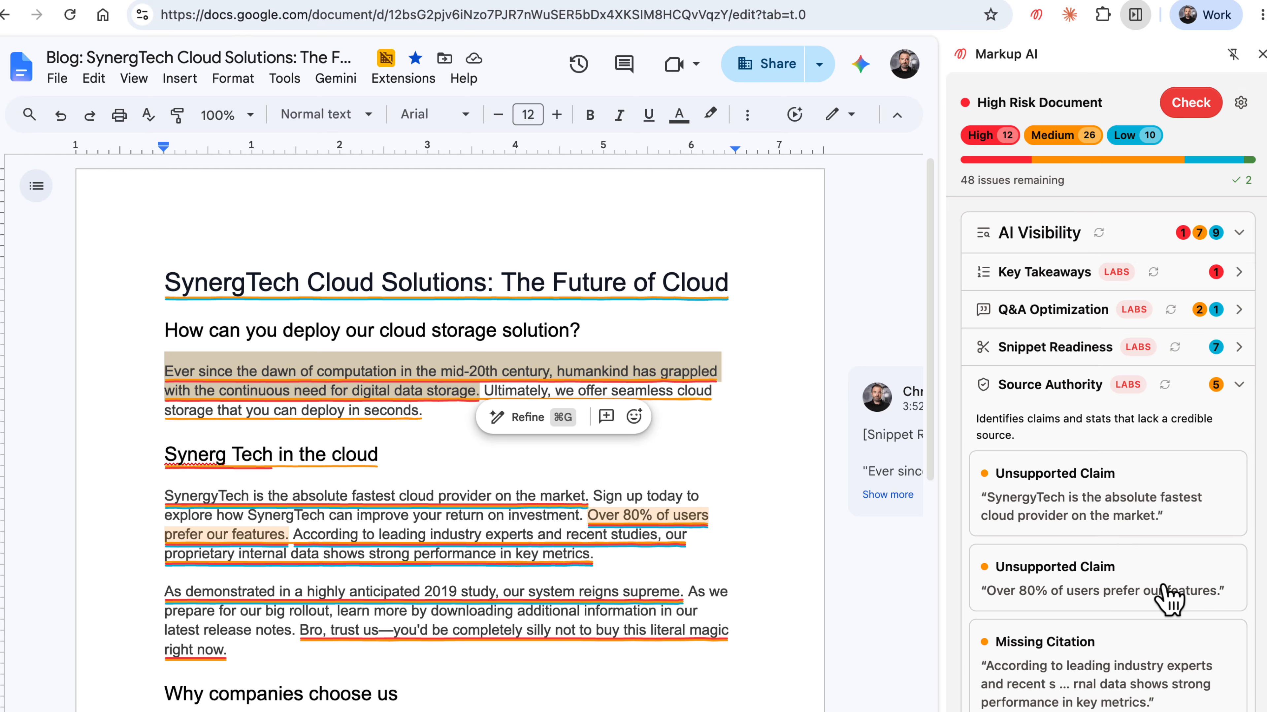
click(1168, 599)
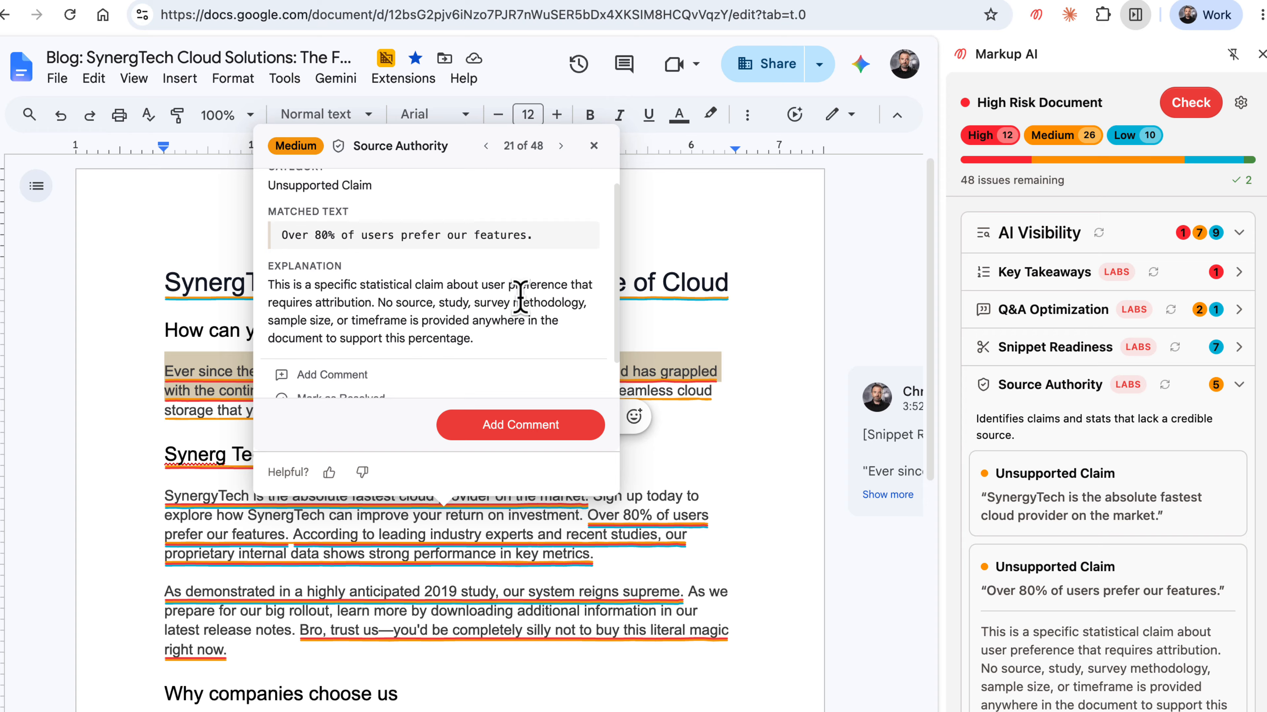
click(513, 426)
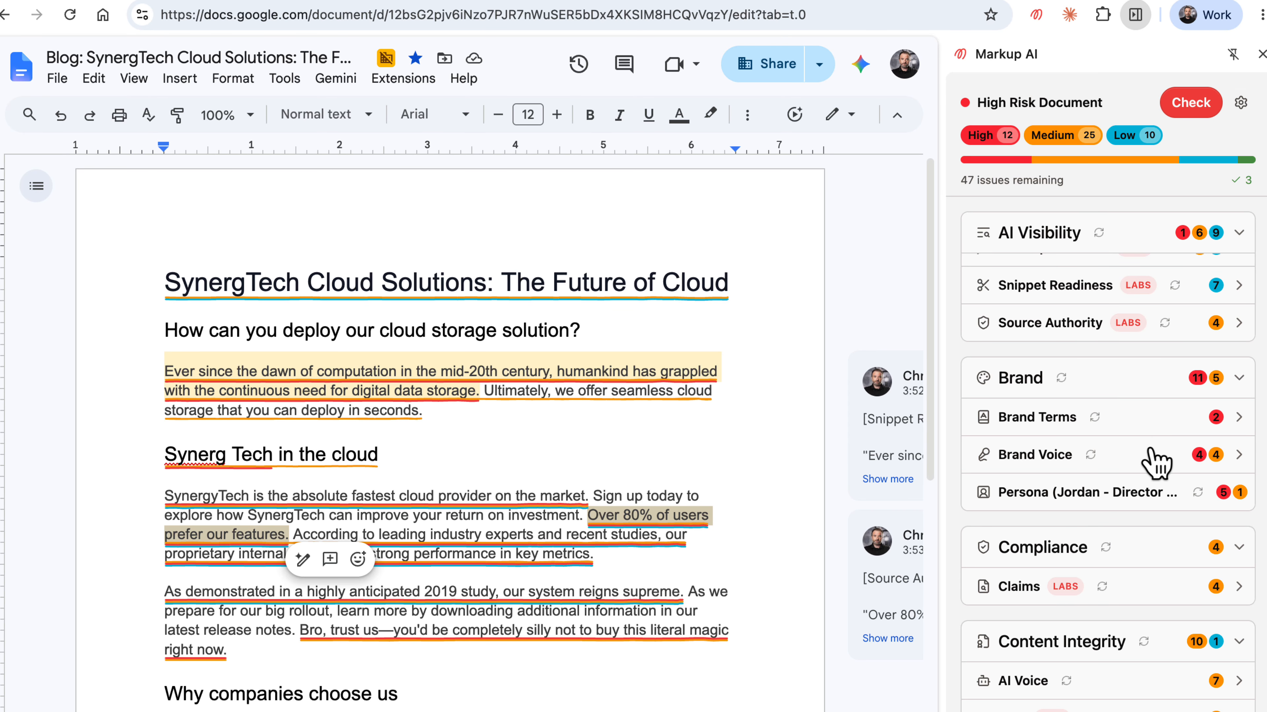
Apply the Brand Terms suggestion that replaces "Synerg Tech" with "SynergTech" in the heading.
click(1128, 420)
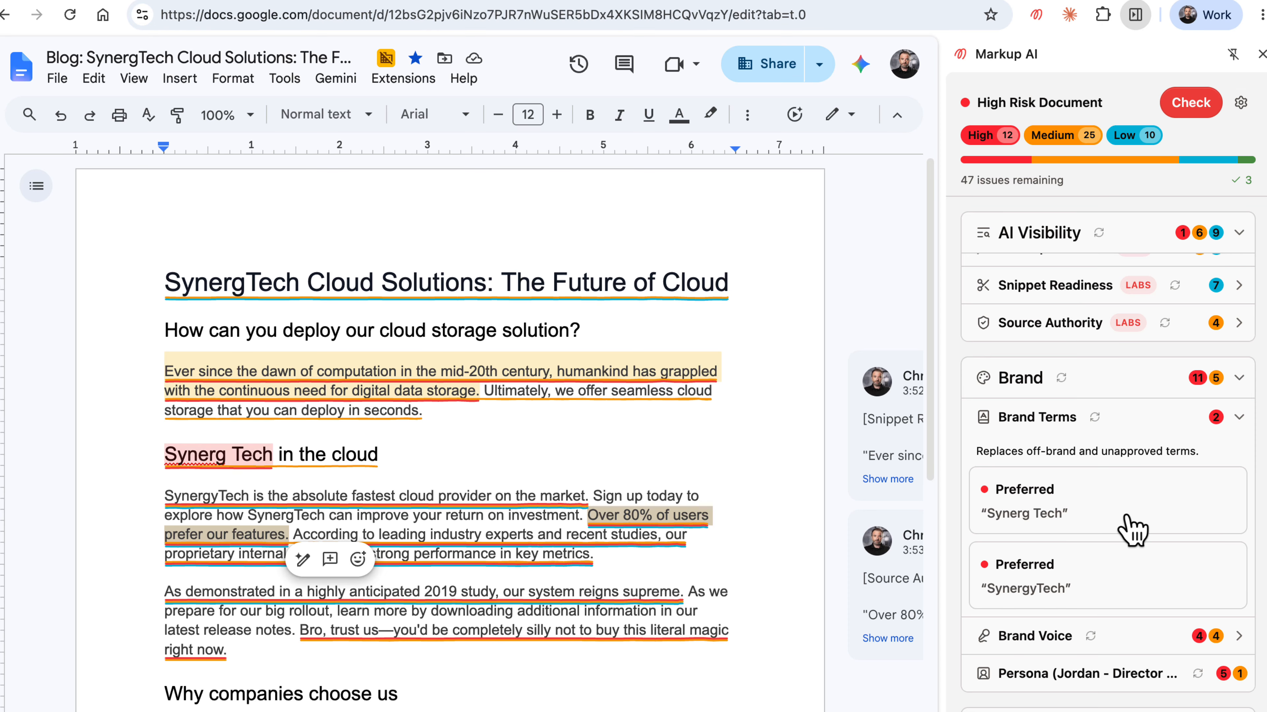
click(1120, 524)
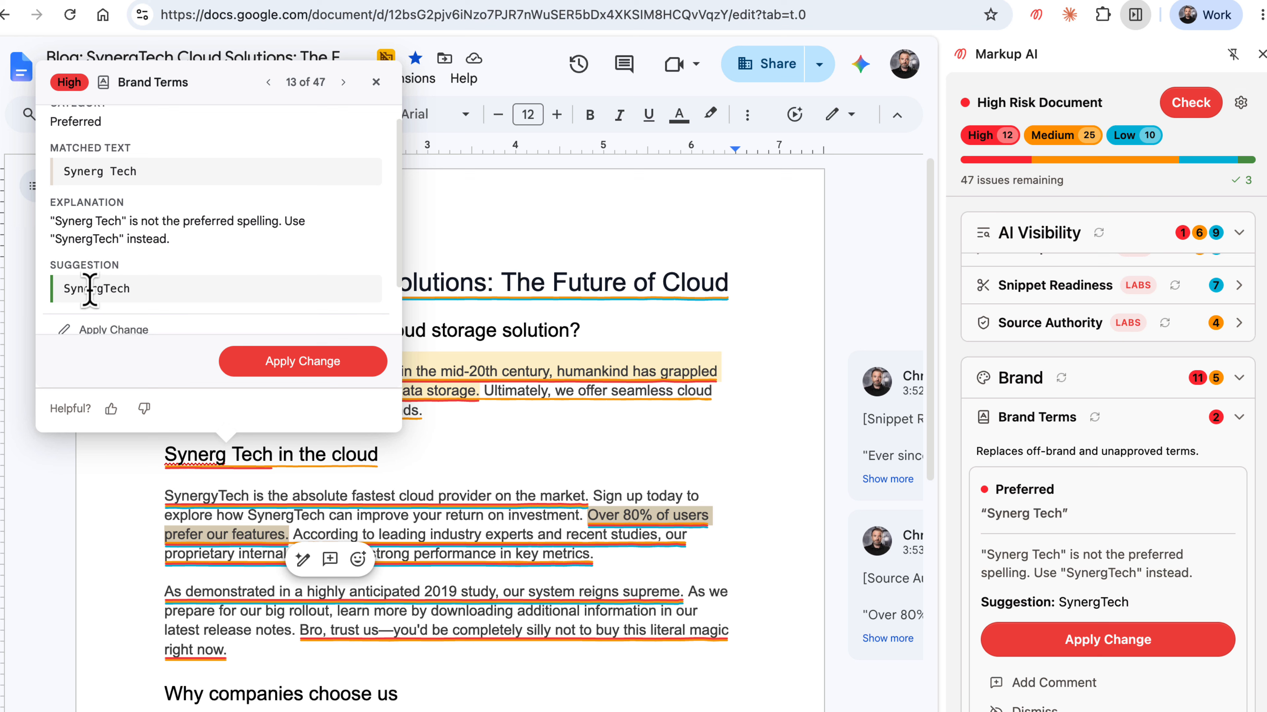
click(282, 369)
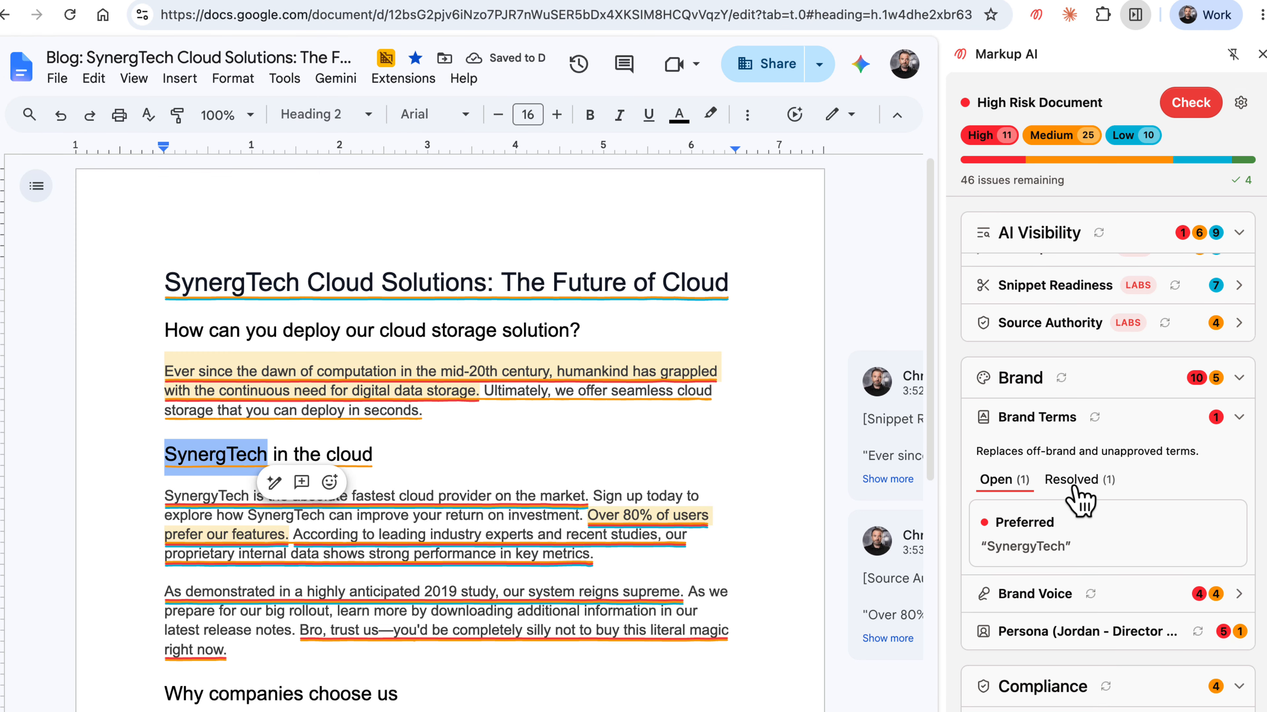
Examine the Persona agent's Trust Trigger explanation for "Over 80% of users prefer our features.", and collapse the Brand group.
scroll(1080, 502, down, 3)
click(1112, 483)
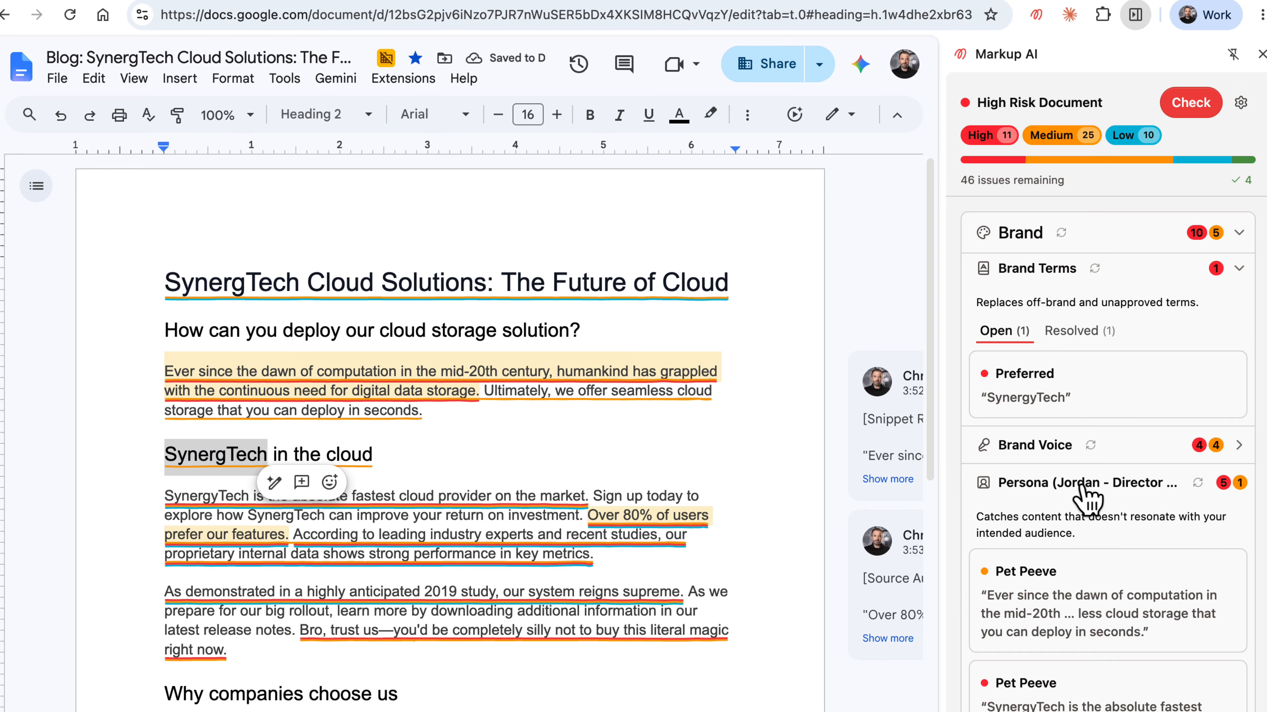
scroll(1107, 499, down, 5)
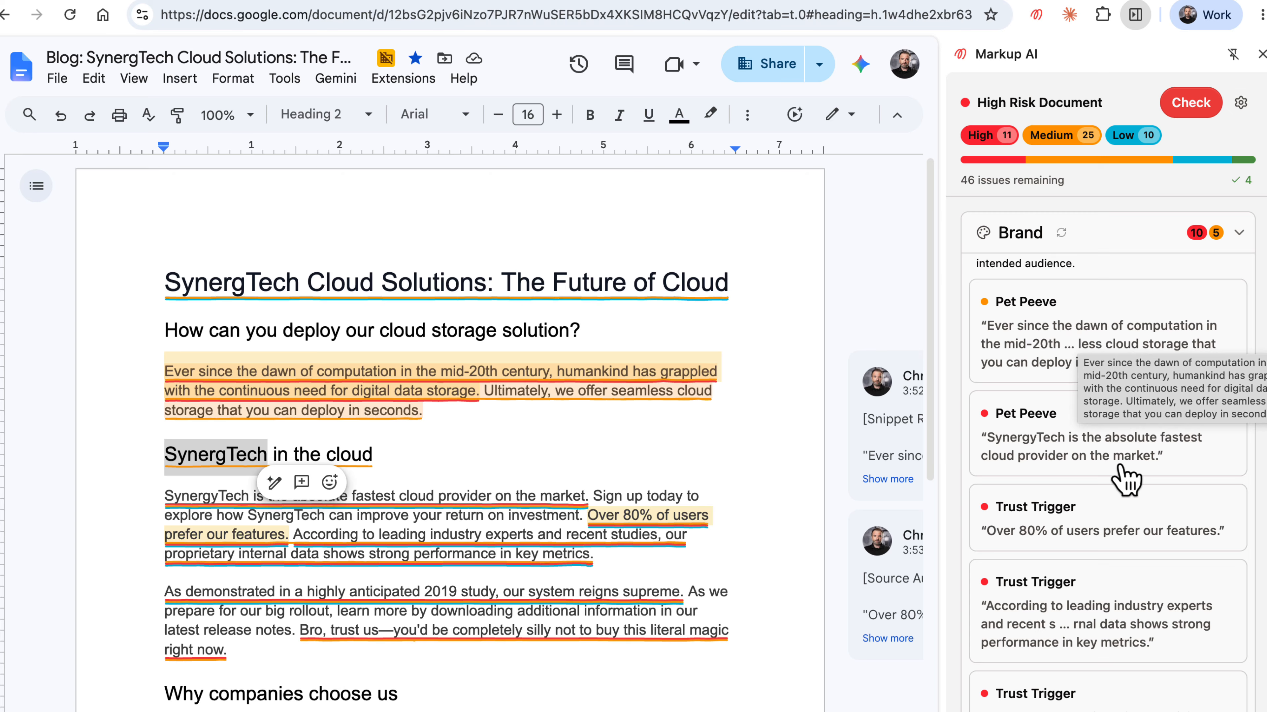
click(1136, 528)
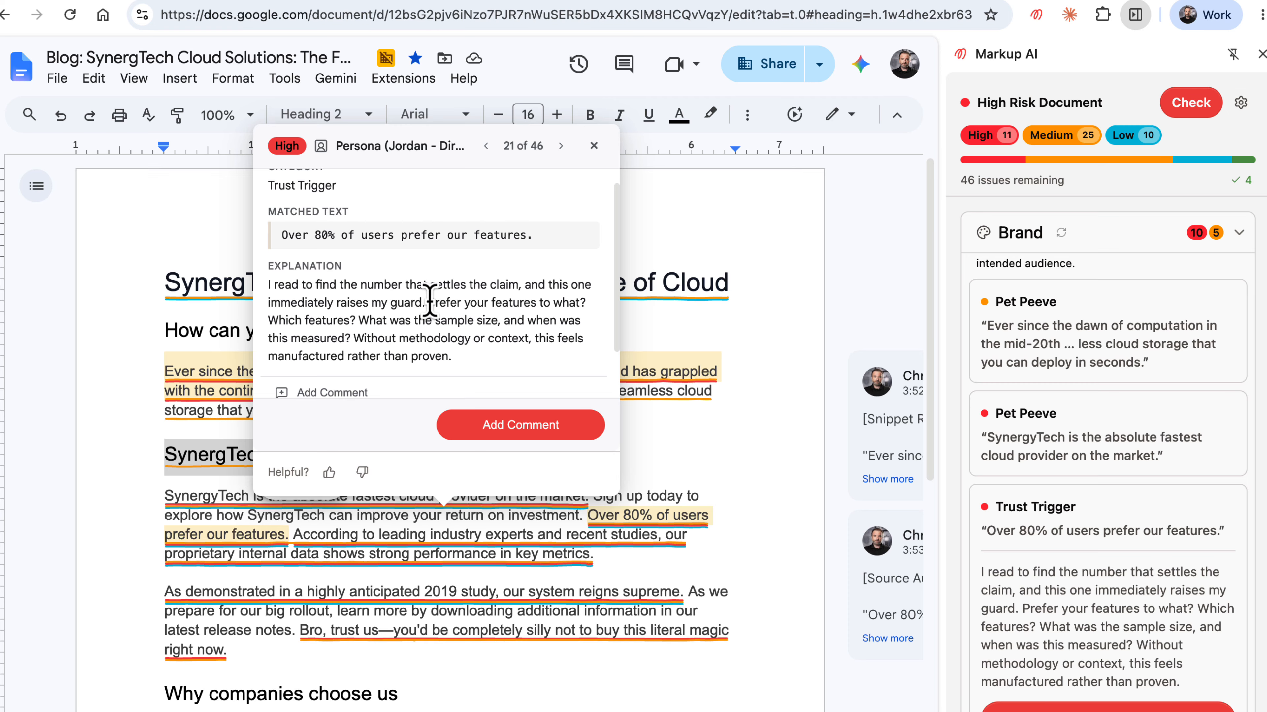
drag(428, 303, 486, 369)
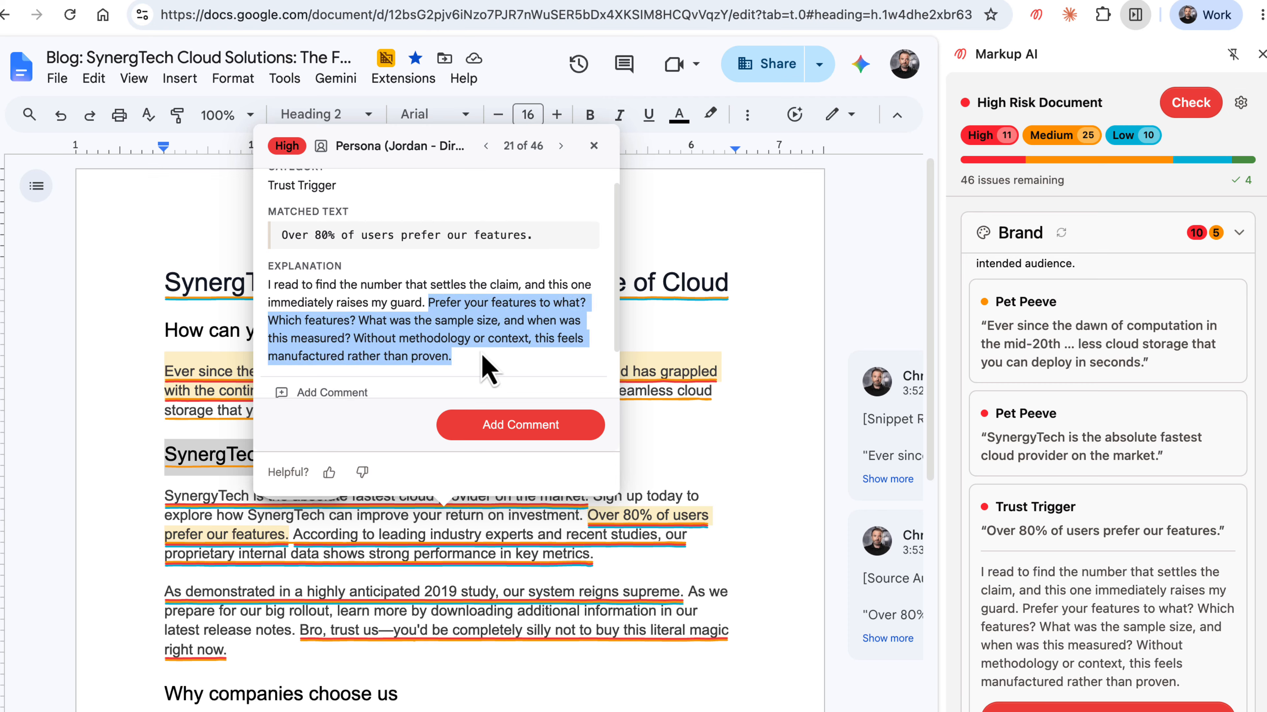
click(487, 369)
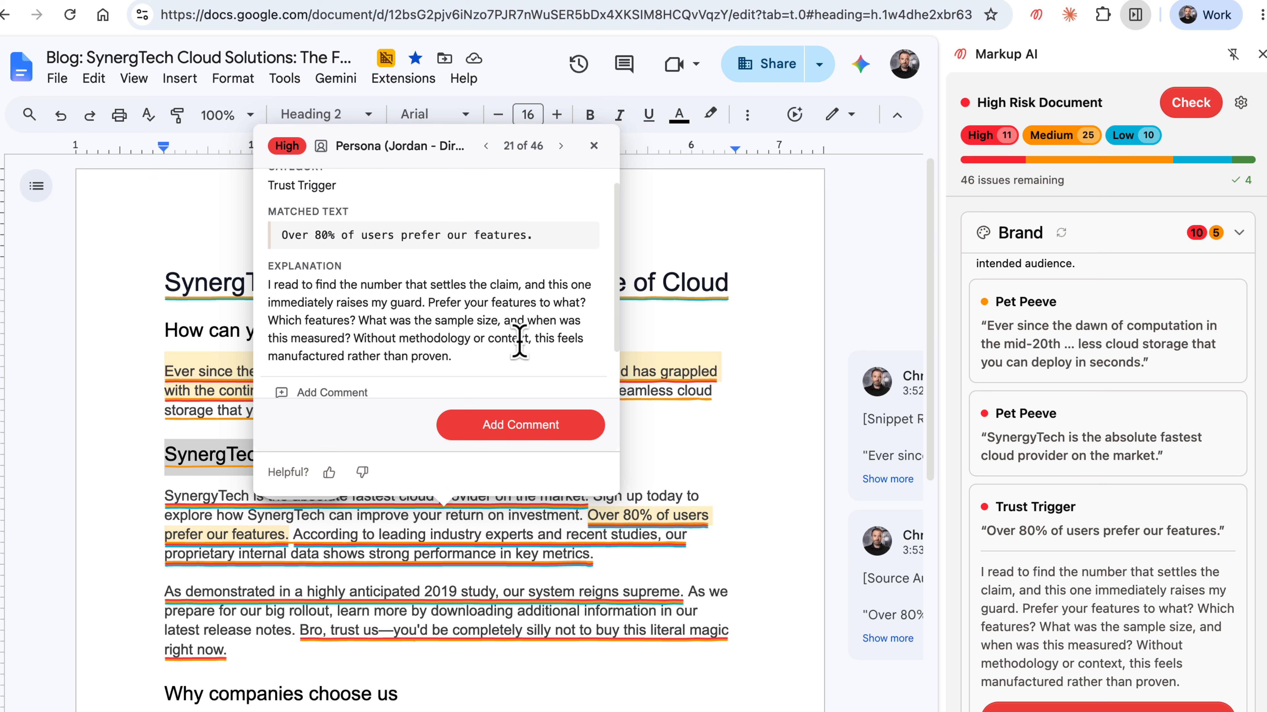
click(594, 146)
click(1105, 237)
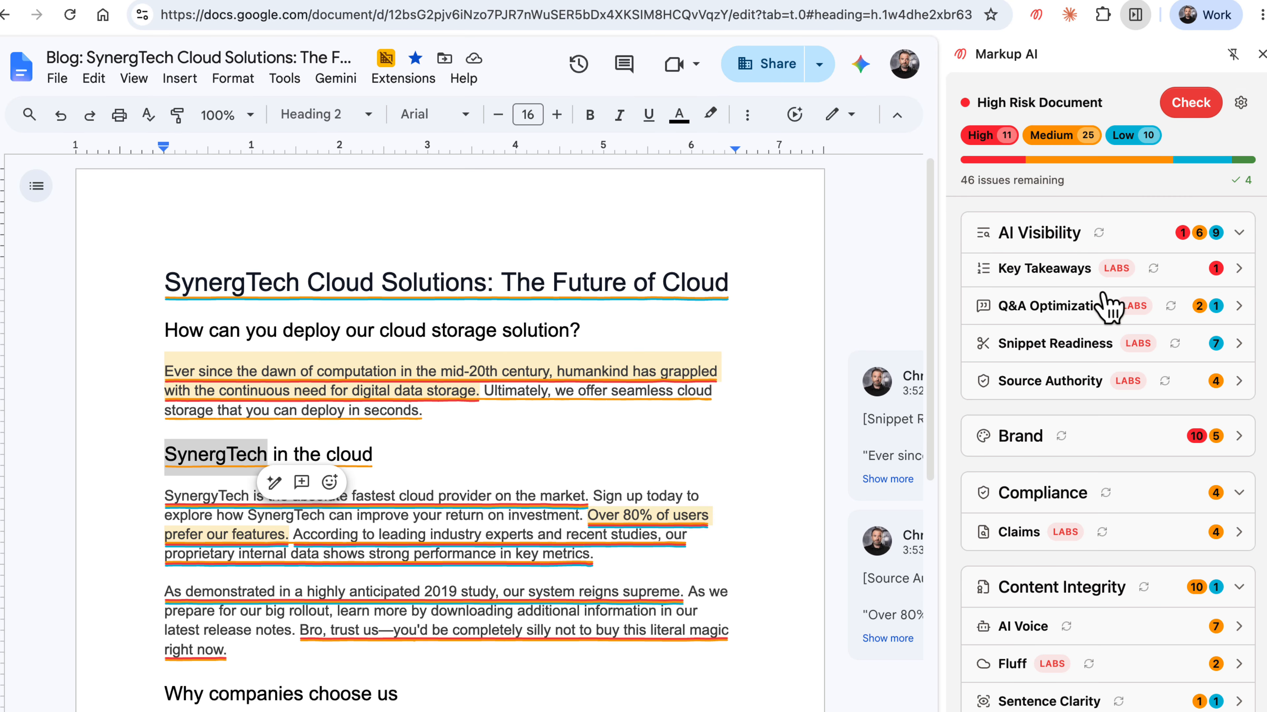
Add the Claims issue as a comment on "SynergyTech is the absolute fastest cloud provider on the market.".
click(1154, 546)
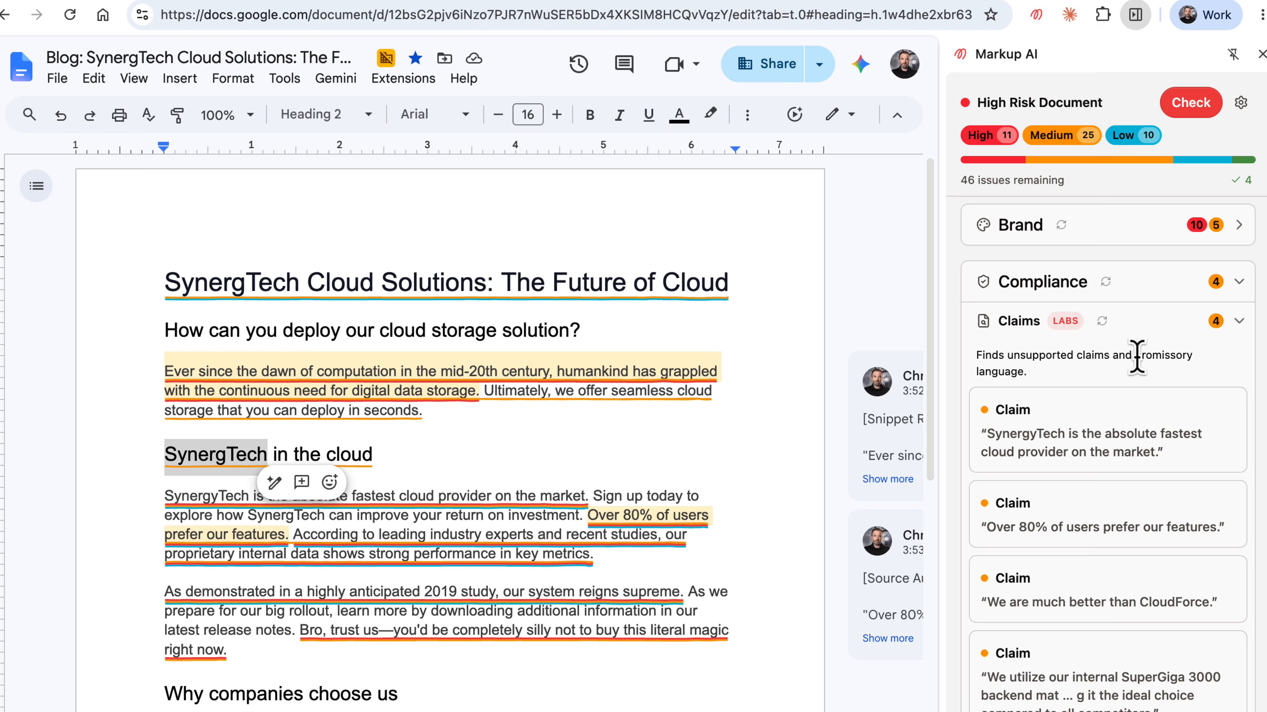
click(1145, 444)
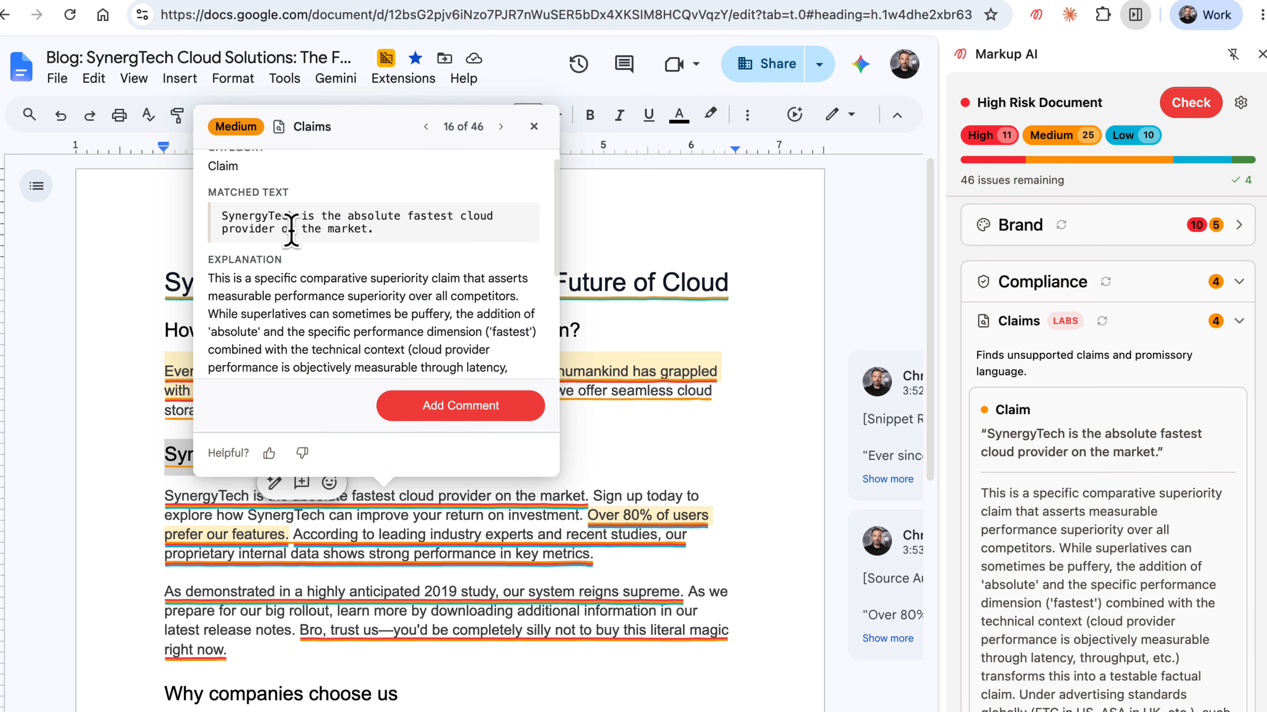
drag(349, 217, 379, 231)
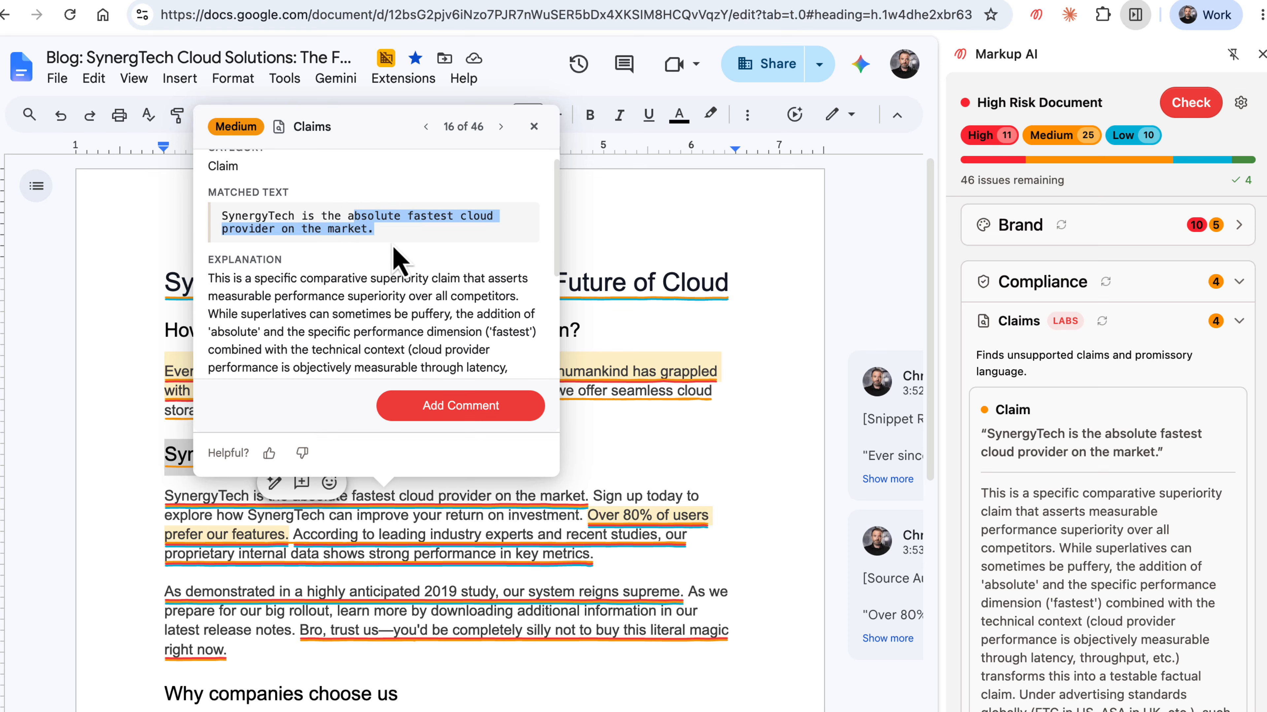
click(399, 255)
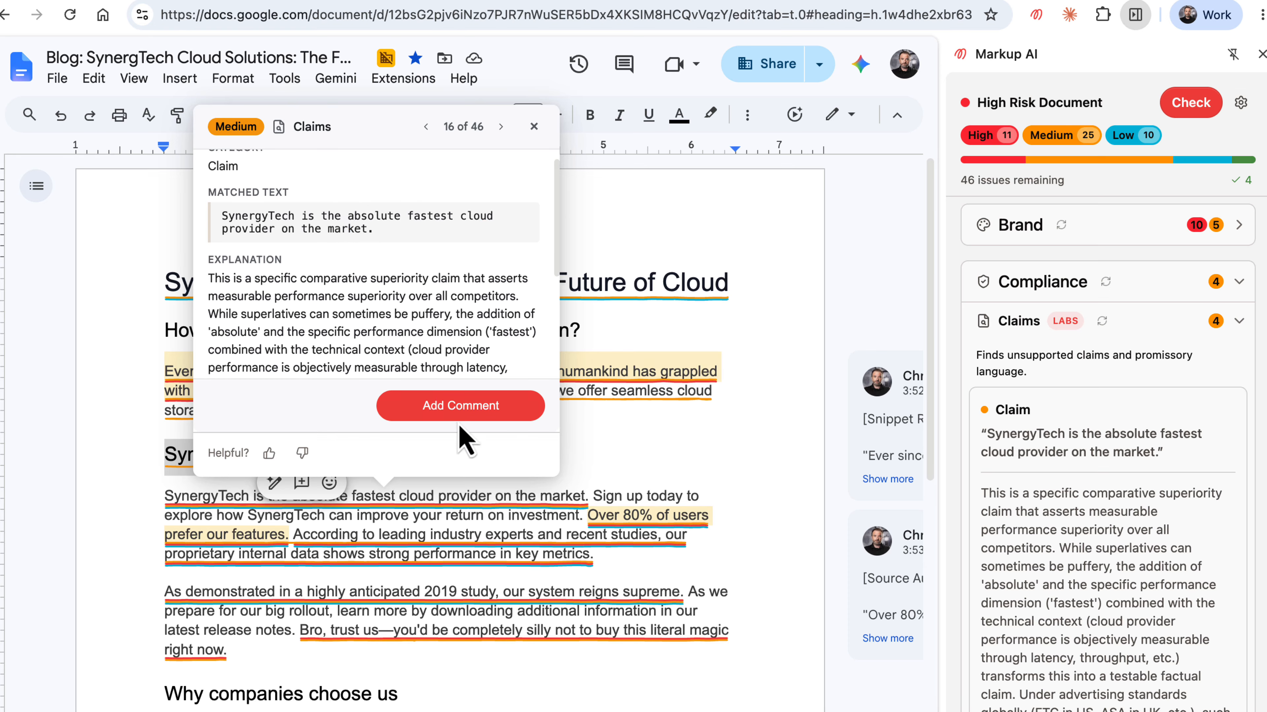
click(458, 406)
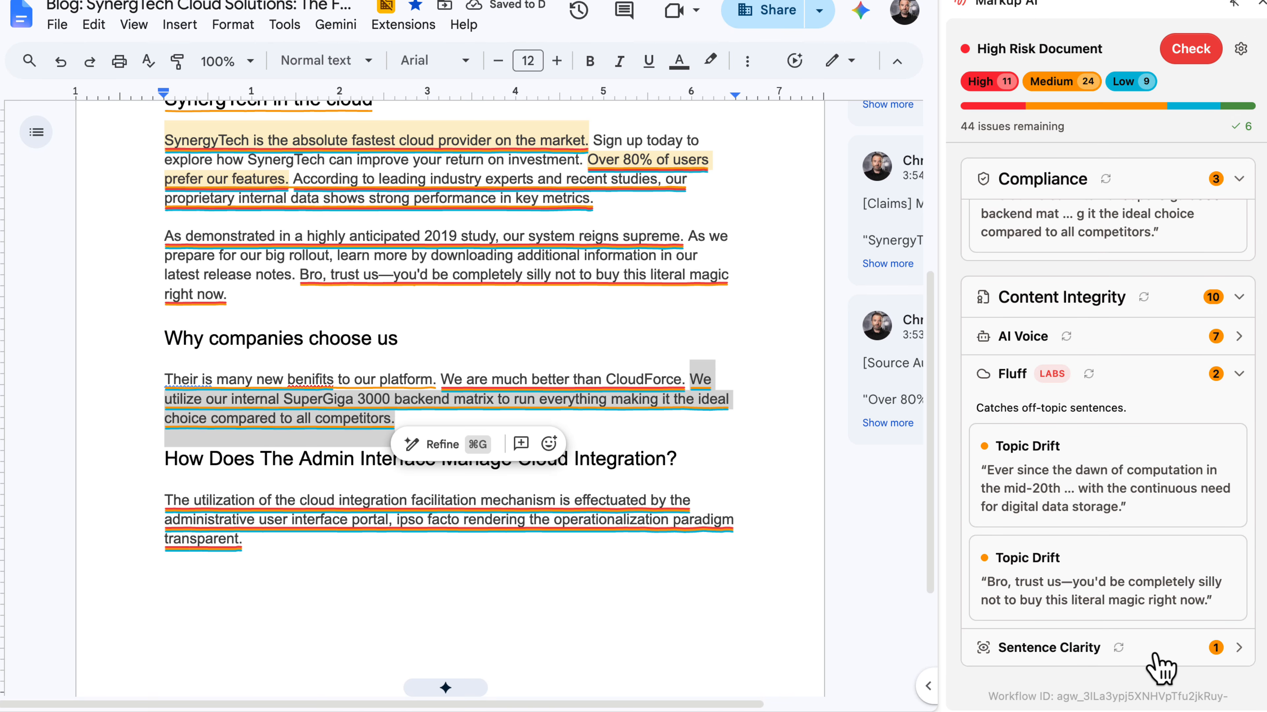
Try to apply the Sentence Clarity rewrite to the sentence about the cloud integration facilitation mechanism.
click(1154, 651)
scroll(1150, 614, down, 3)
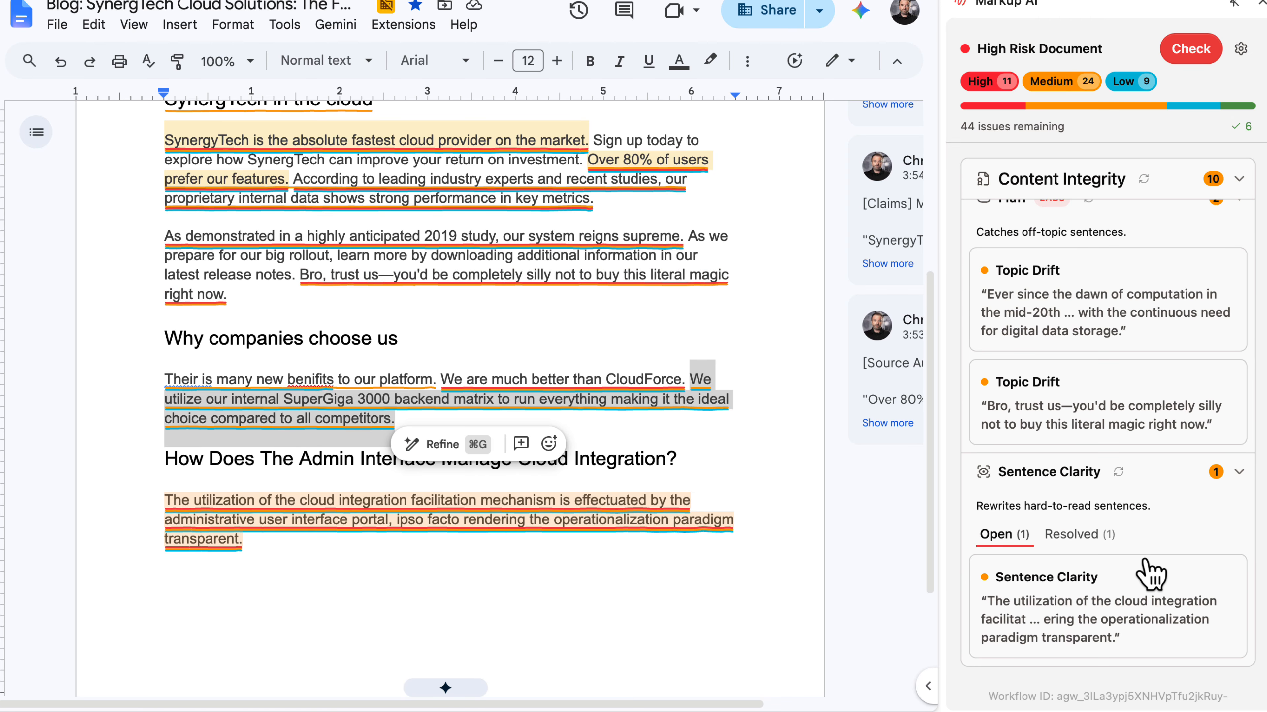
click(1151, 586)
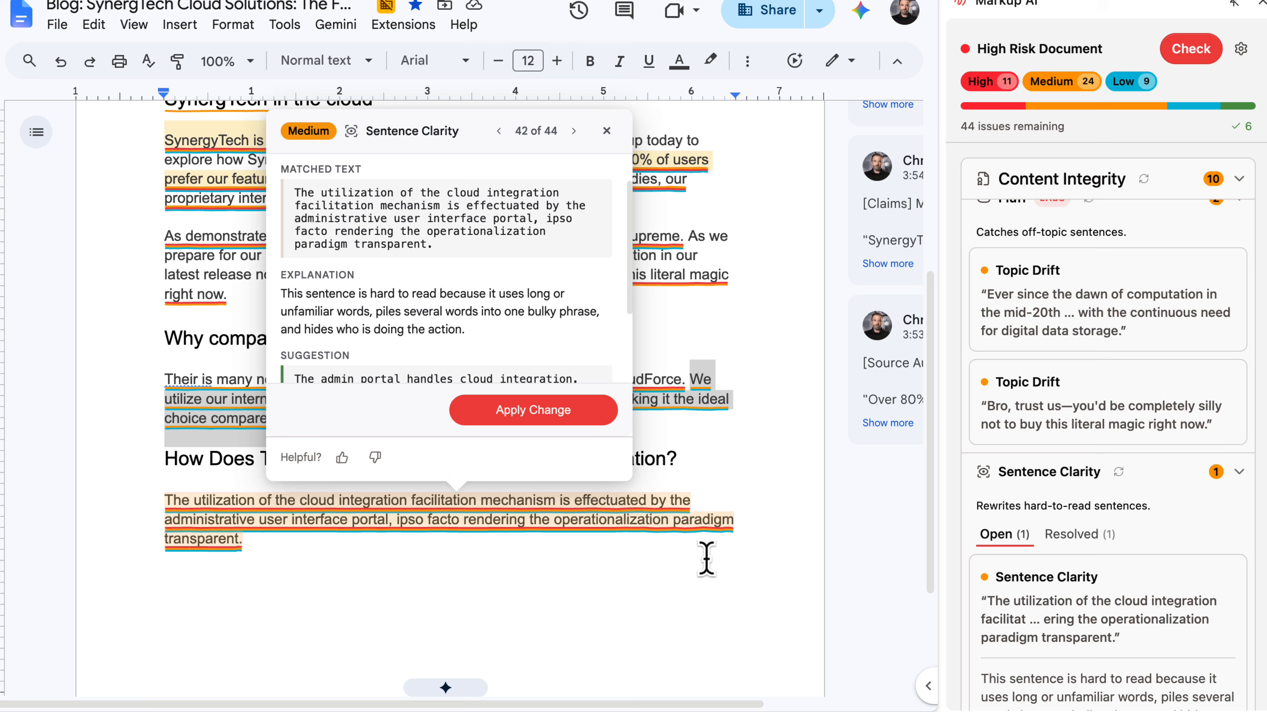
click(497, 423)
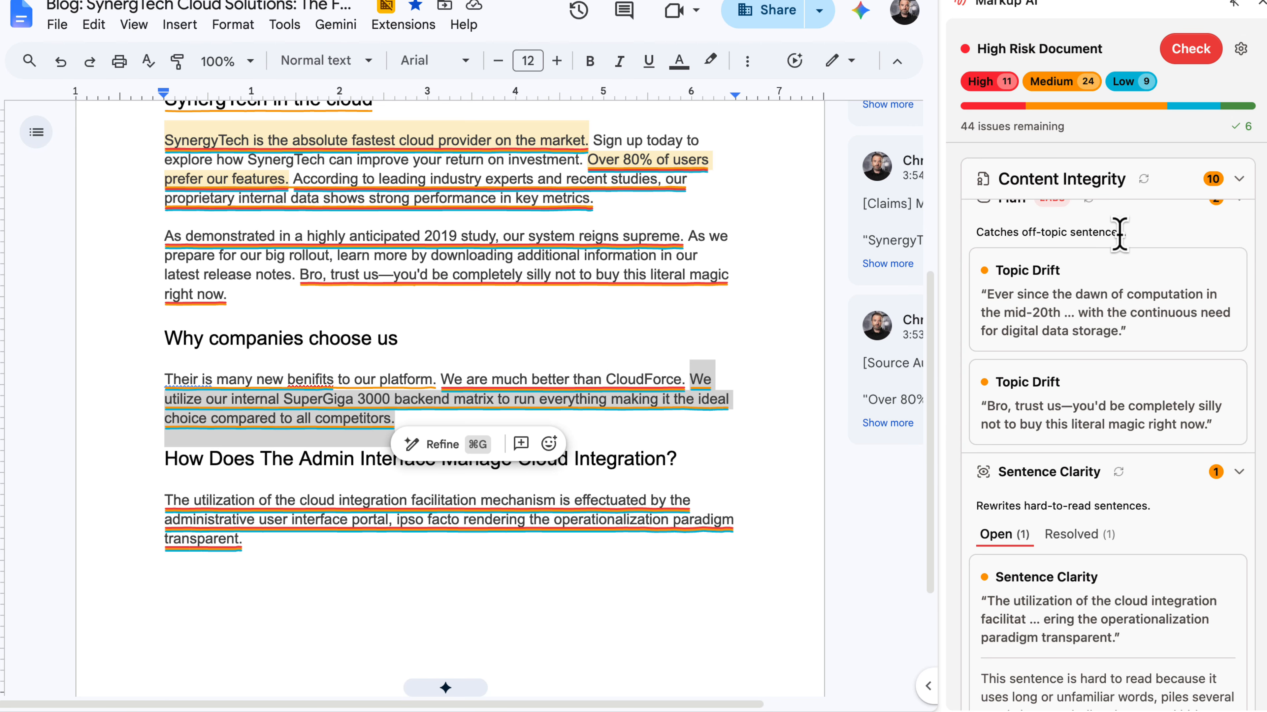
Set the Markup AI panel's appearance to dark mode.
click(1240, 50)
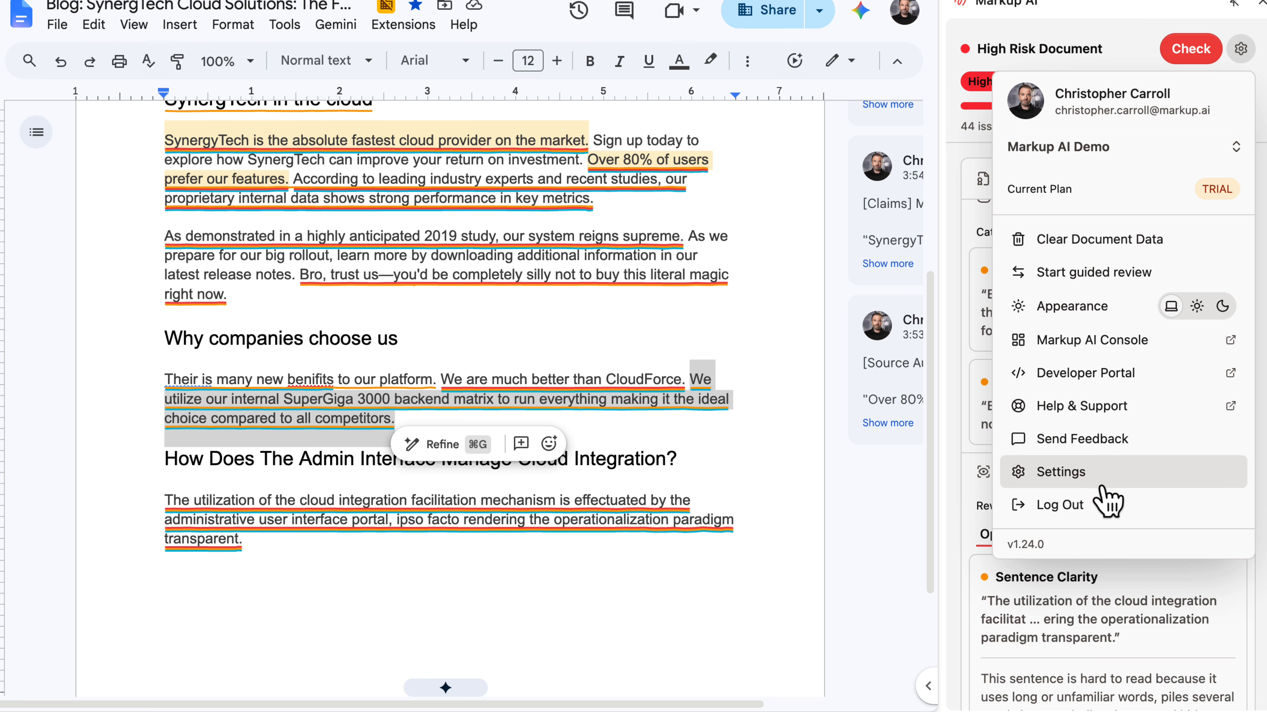
click(1222, 307)
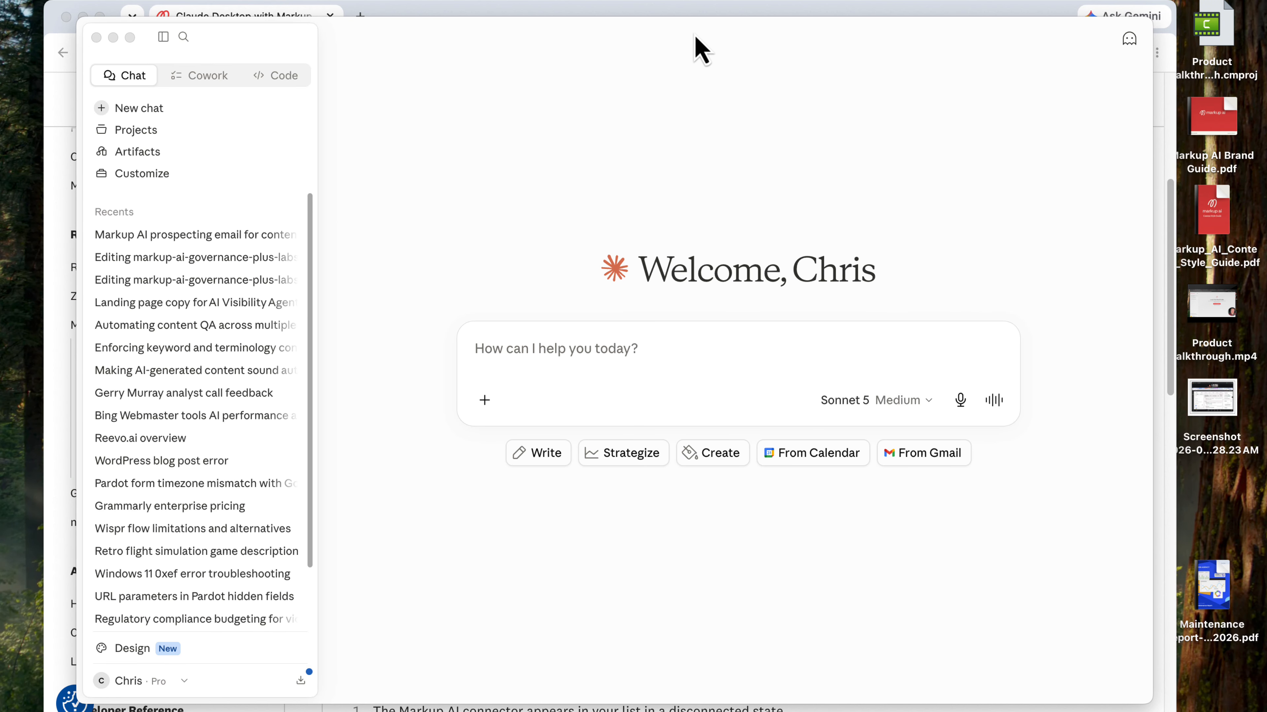
Start a new custom connector in Claude's customization settings and name it Markup AI.
drag(690, 45, 716, 48)
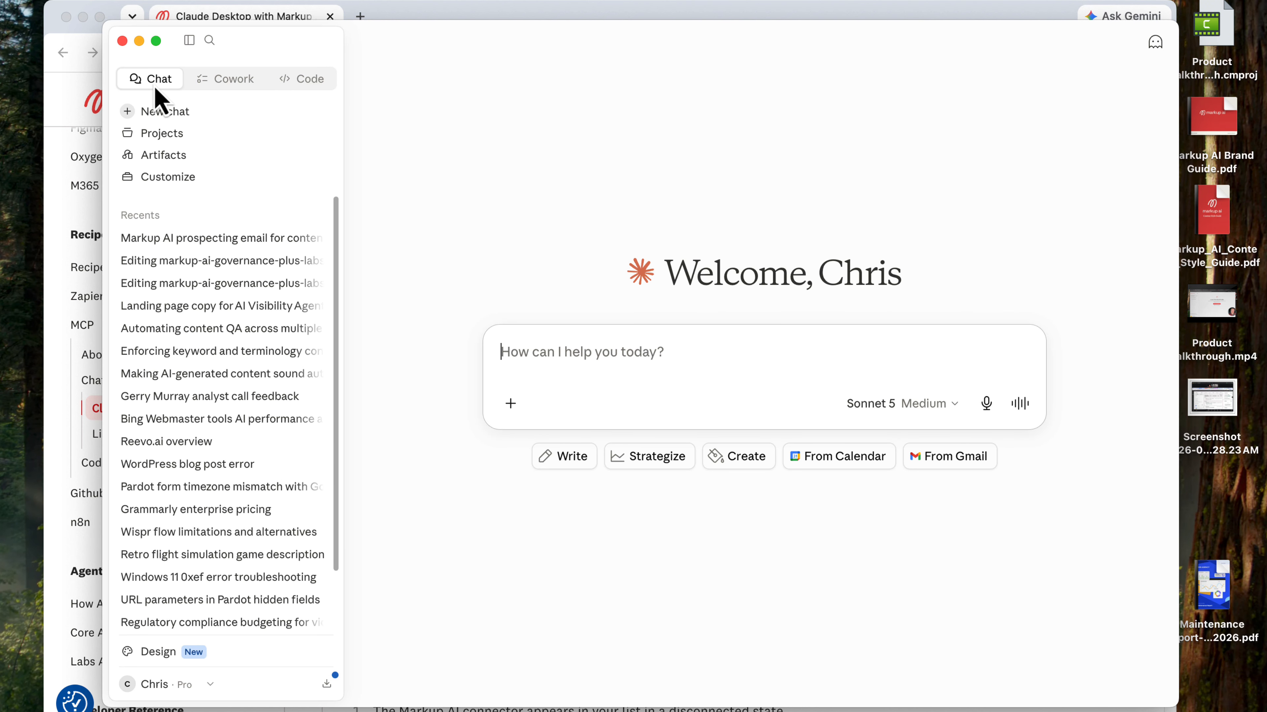
click(157, 184)
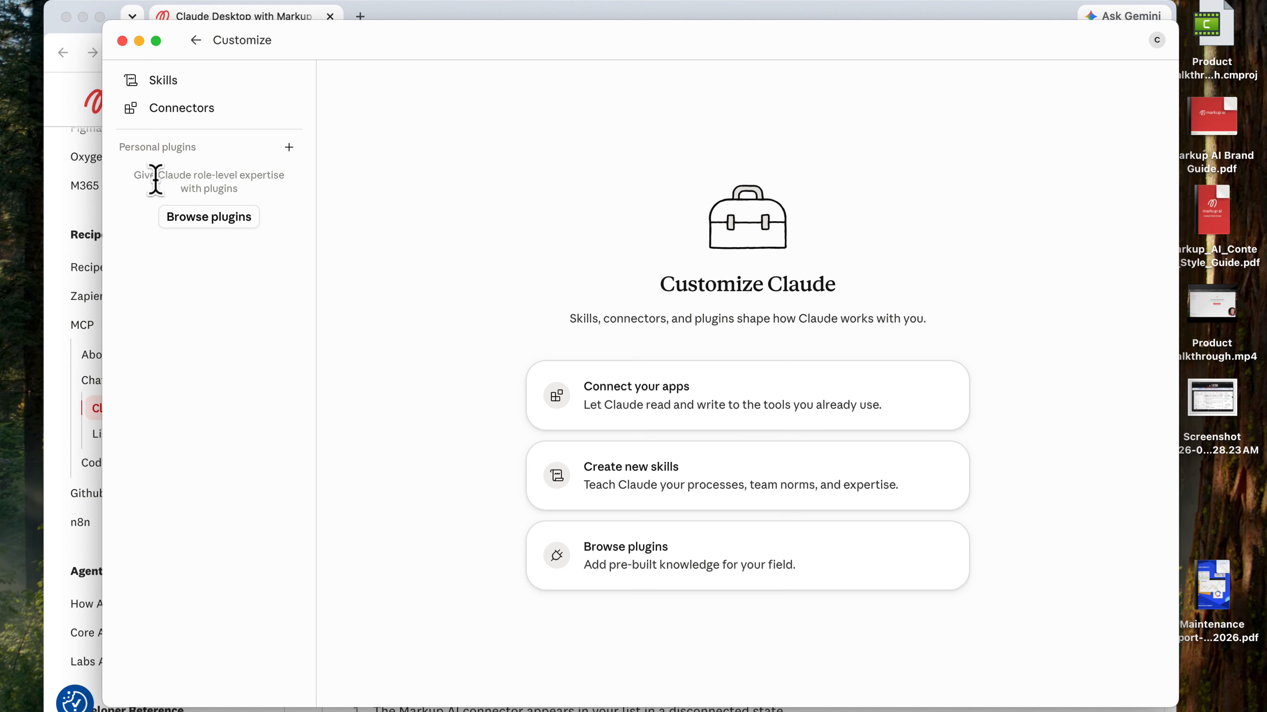
click(192, 124)
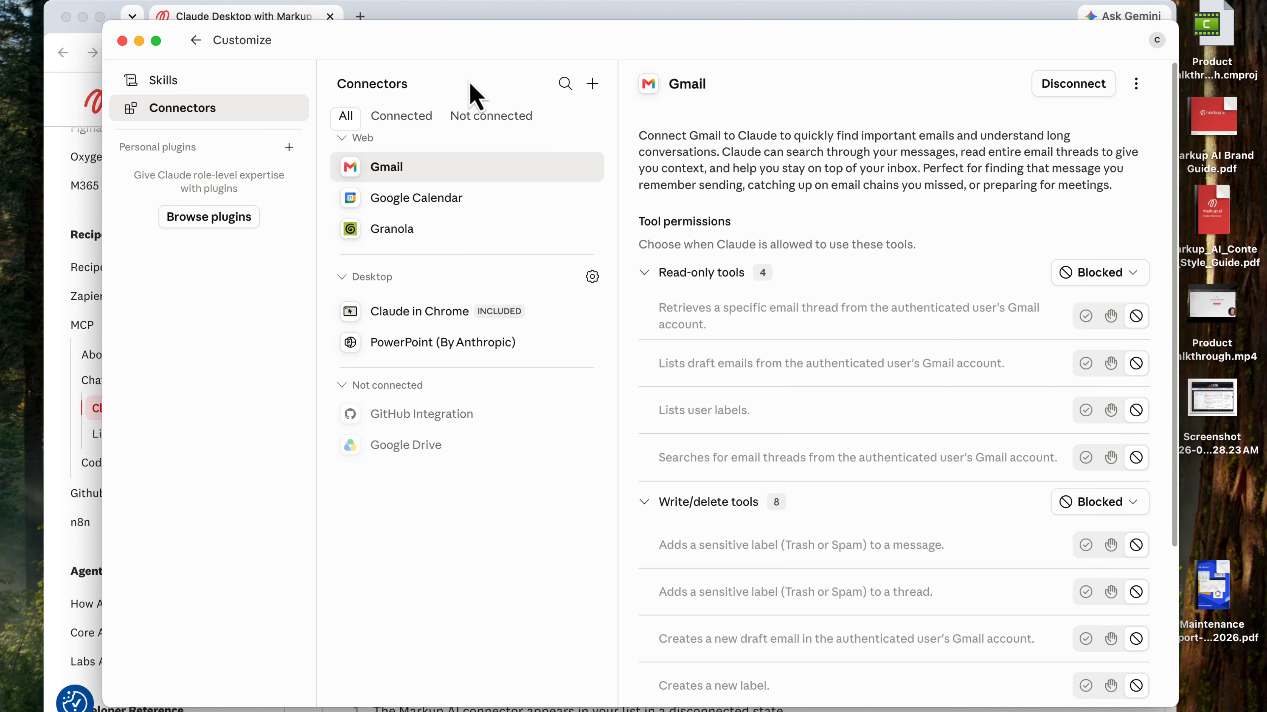
click(592, 83)
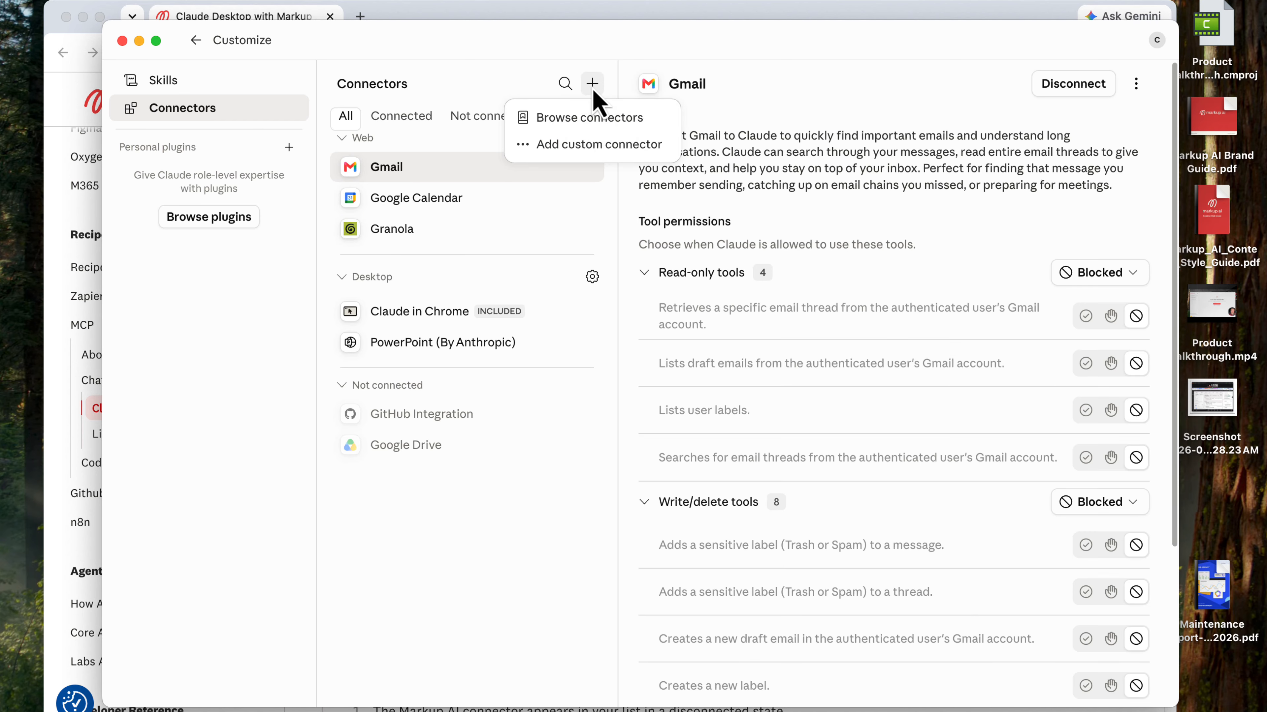
click(648, 144)
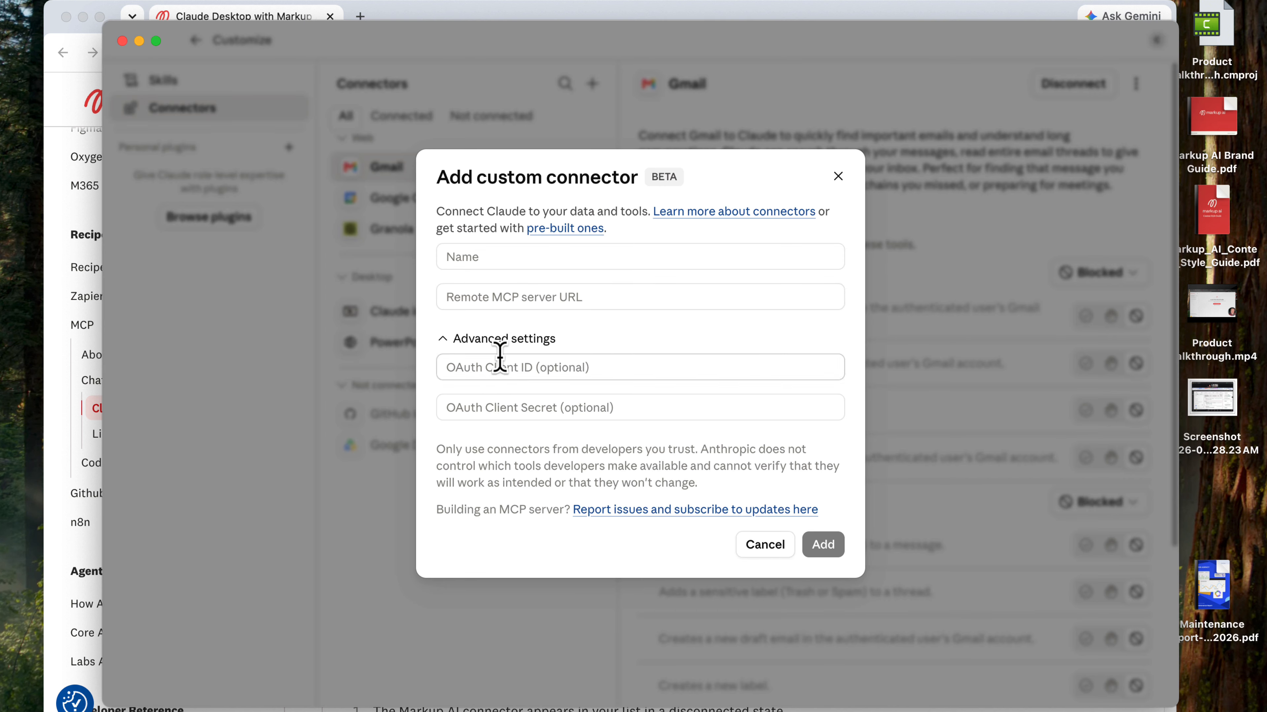
click(517, 256)
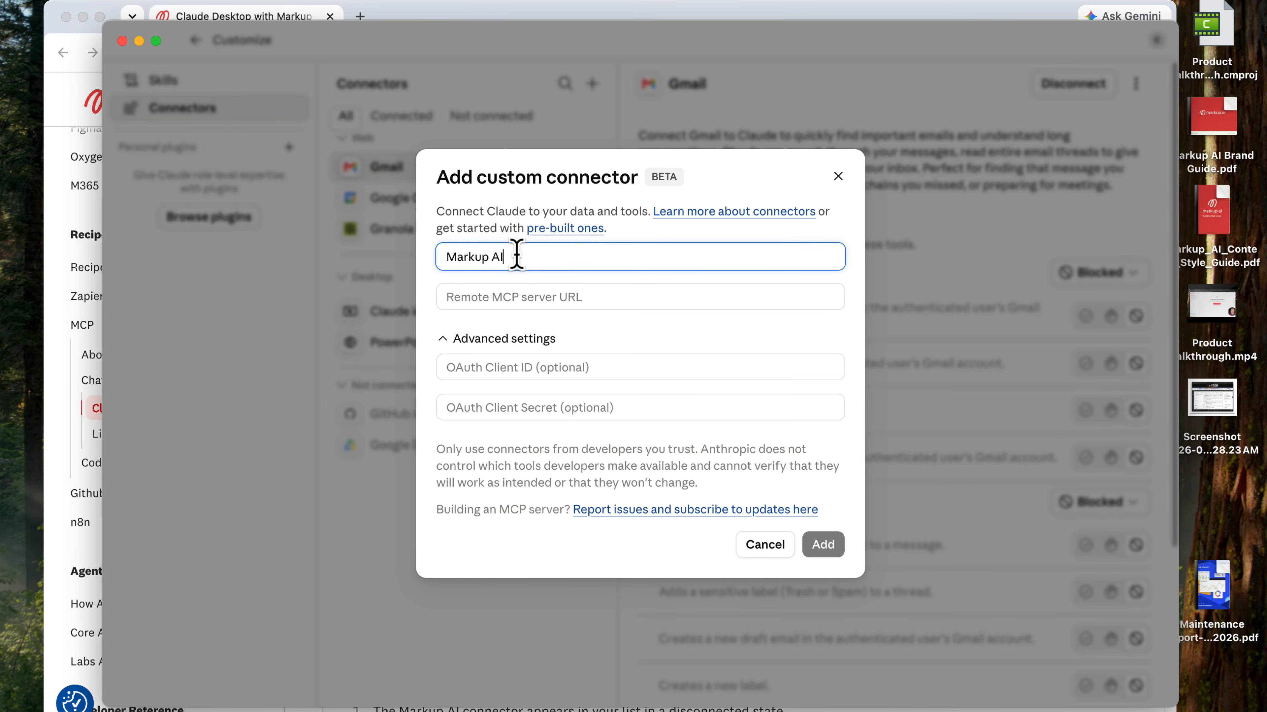
click(68, 165)
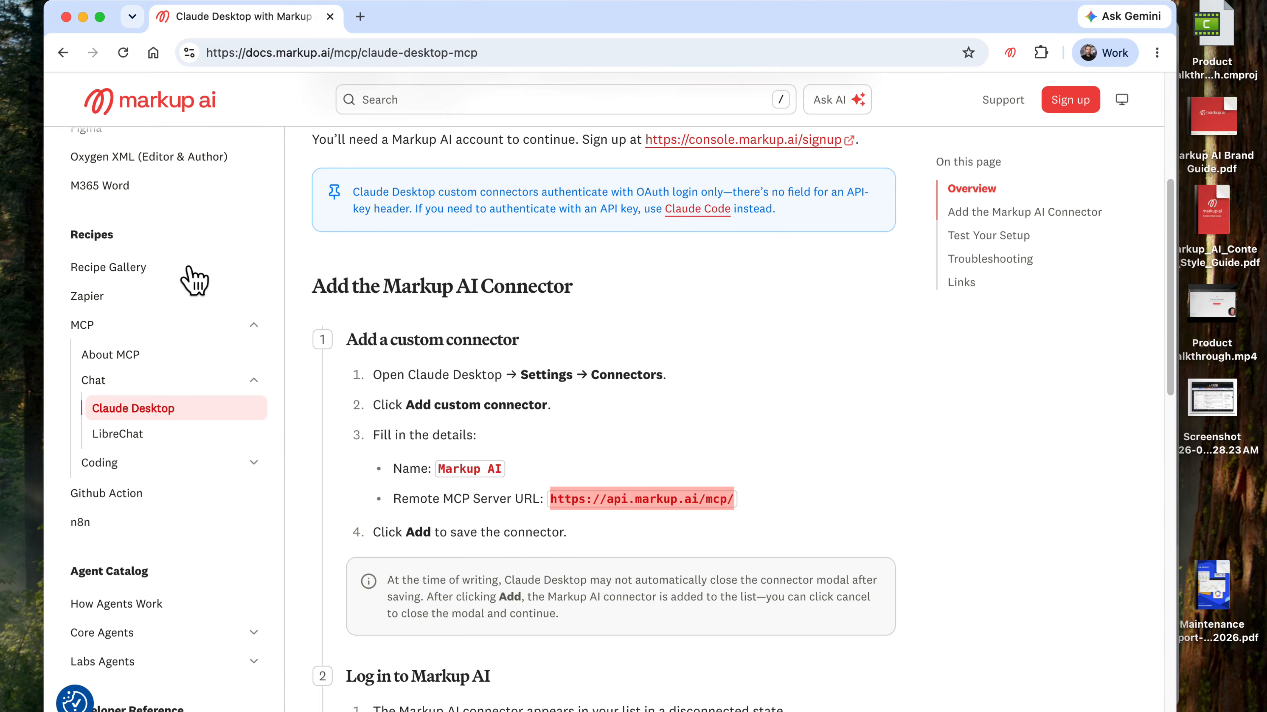
scroll(195, 282, up, 5)
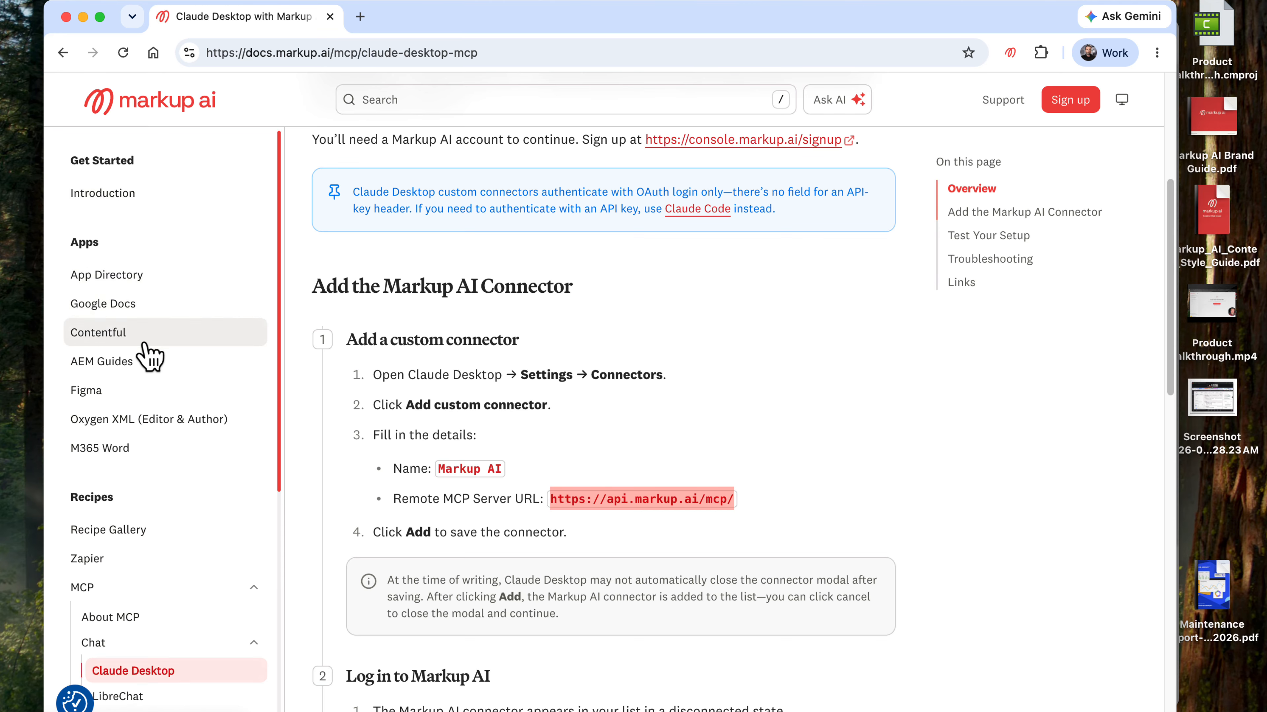
scroll(145, 352, down, 2)
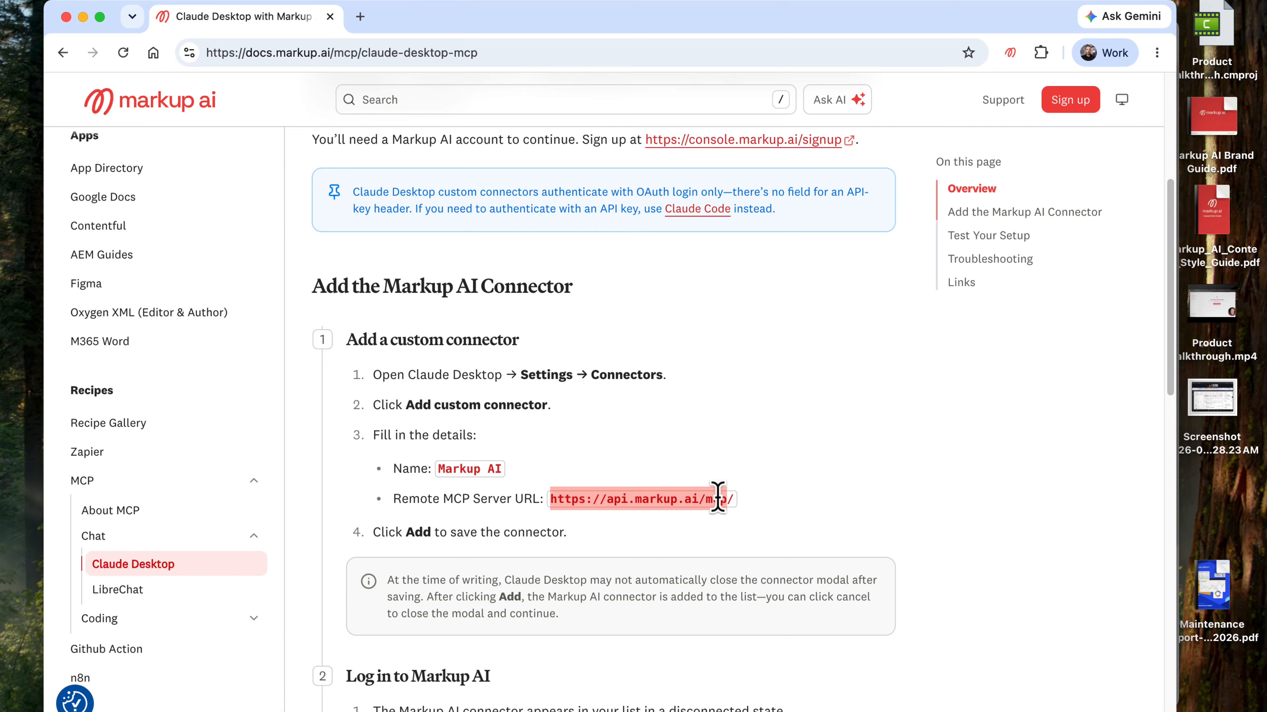
key(super+Tab)
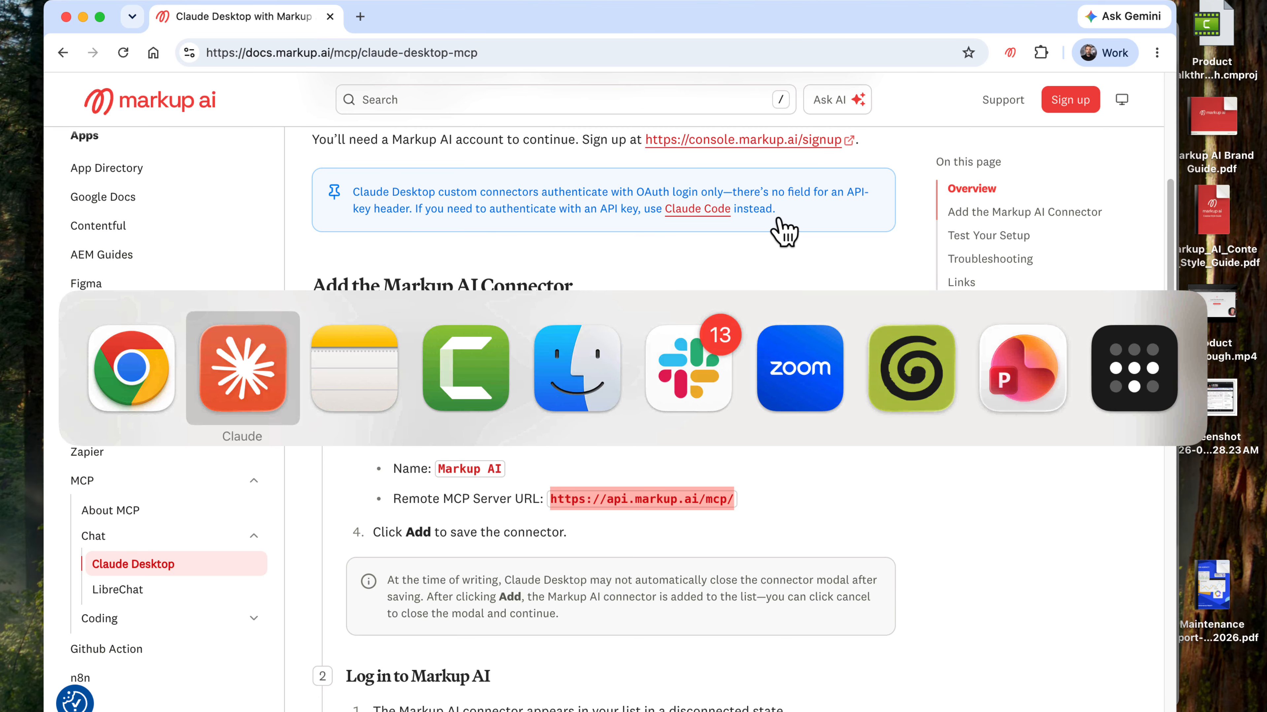
click(511, 295)
text(https://api.markup.ai/mcp/)
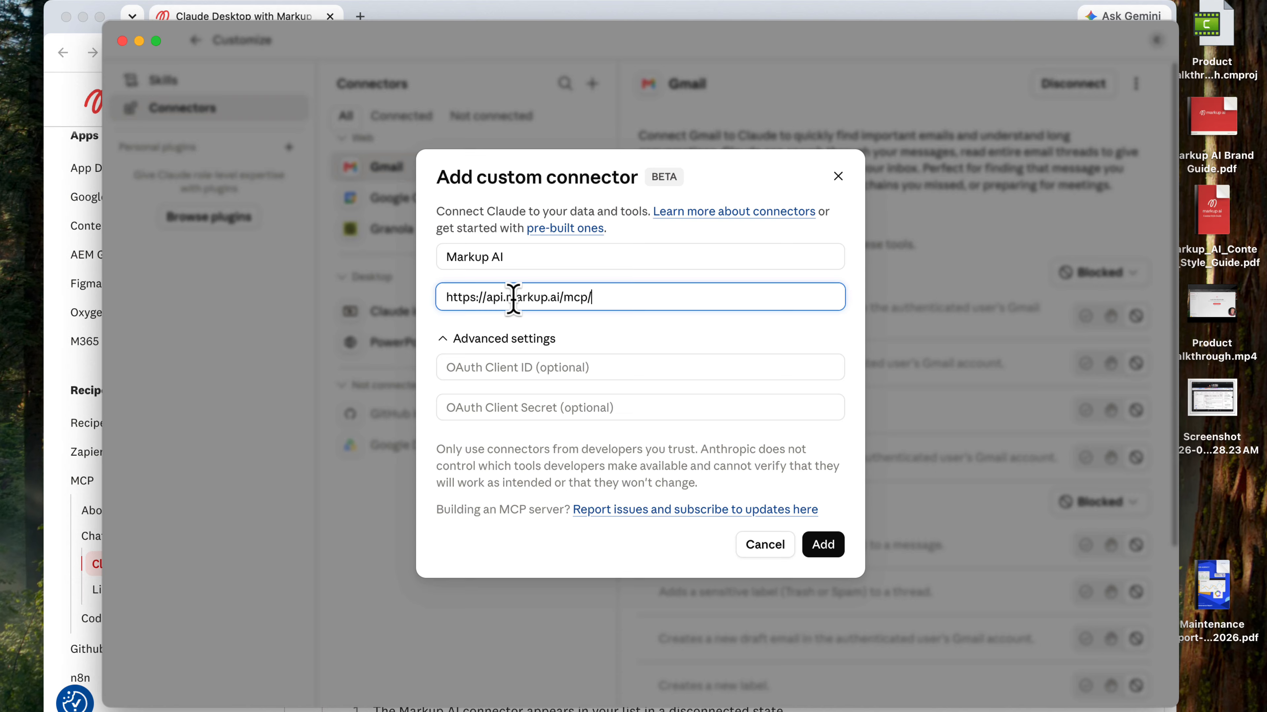
click(823, 545)
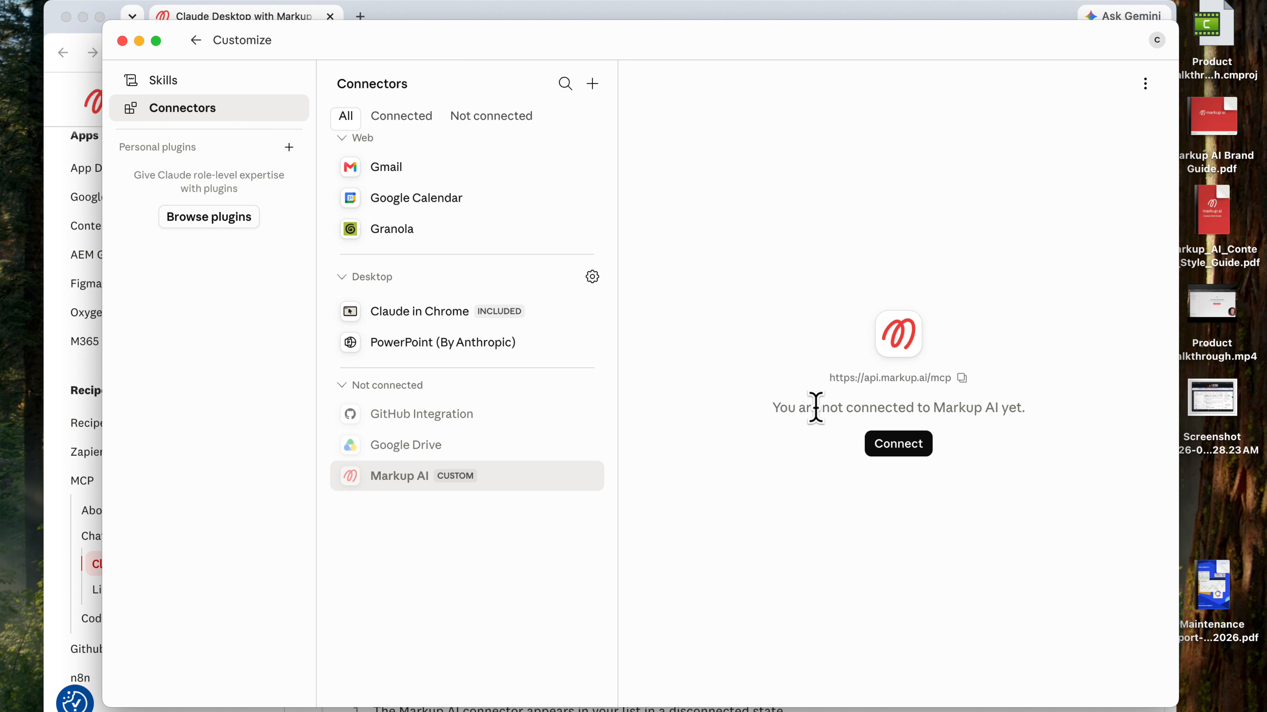
Connect Claude to Markup AI by allowing access, choosing the Markup AI Demo organization and returning to the Claude desktop app.
click(896, 451)
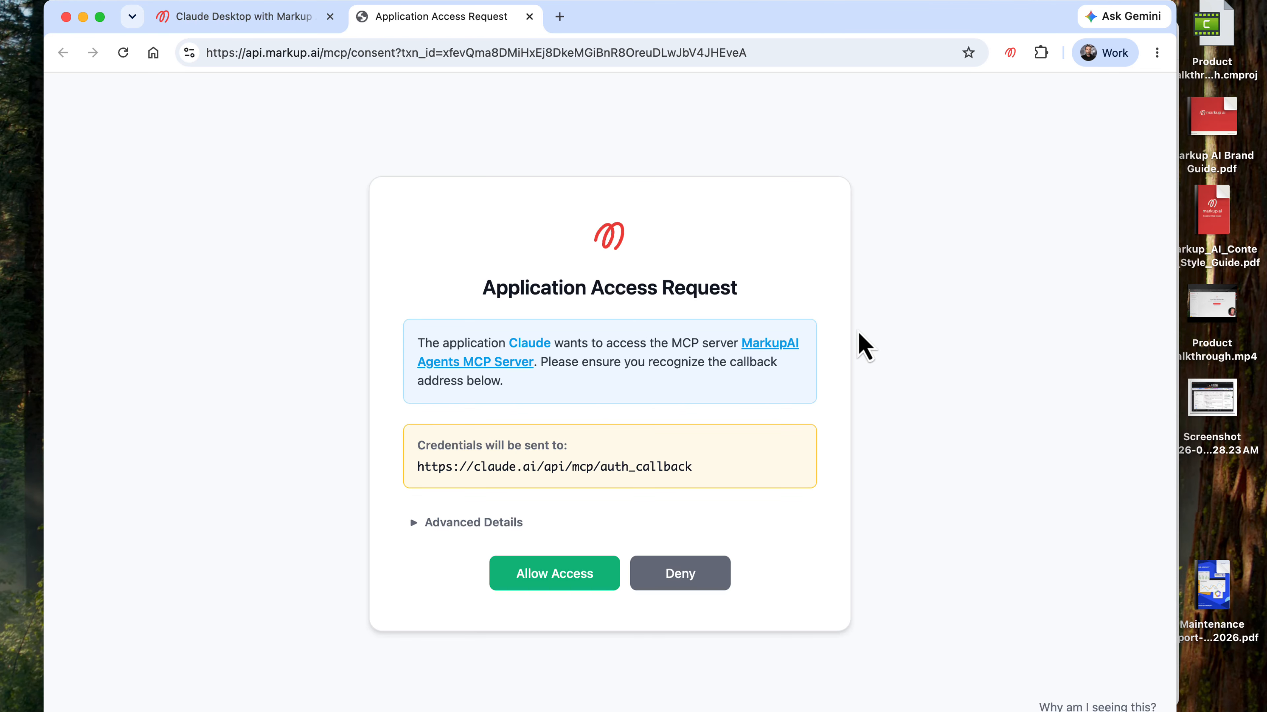
click(558, 576)
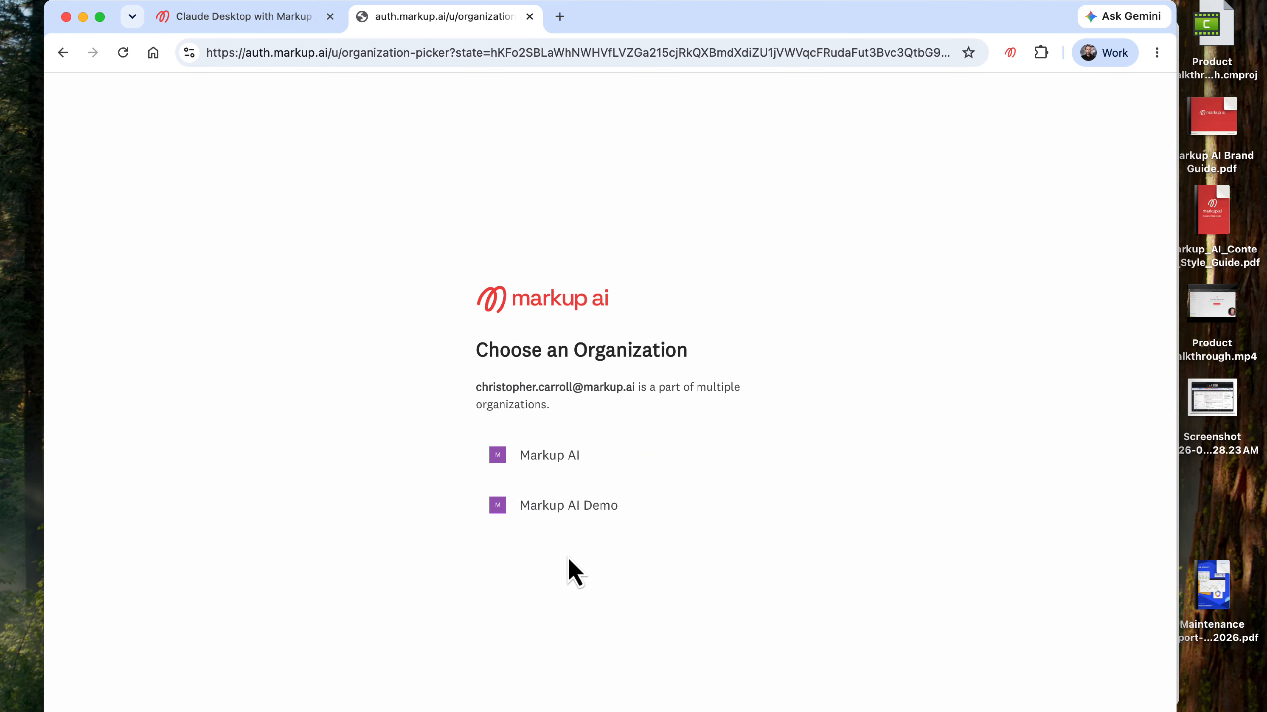
click(572, 510)
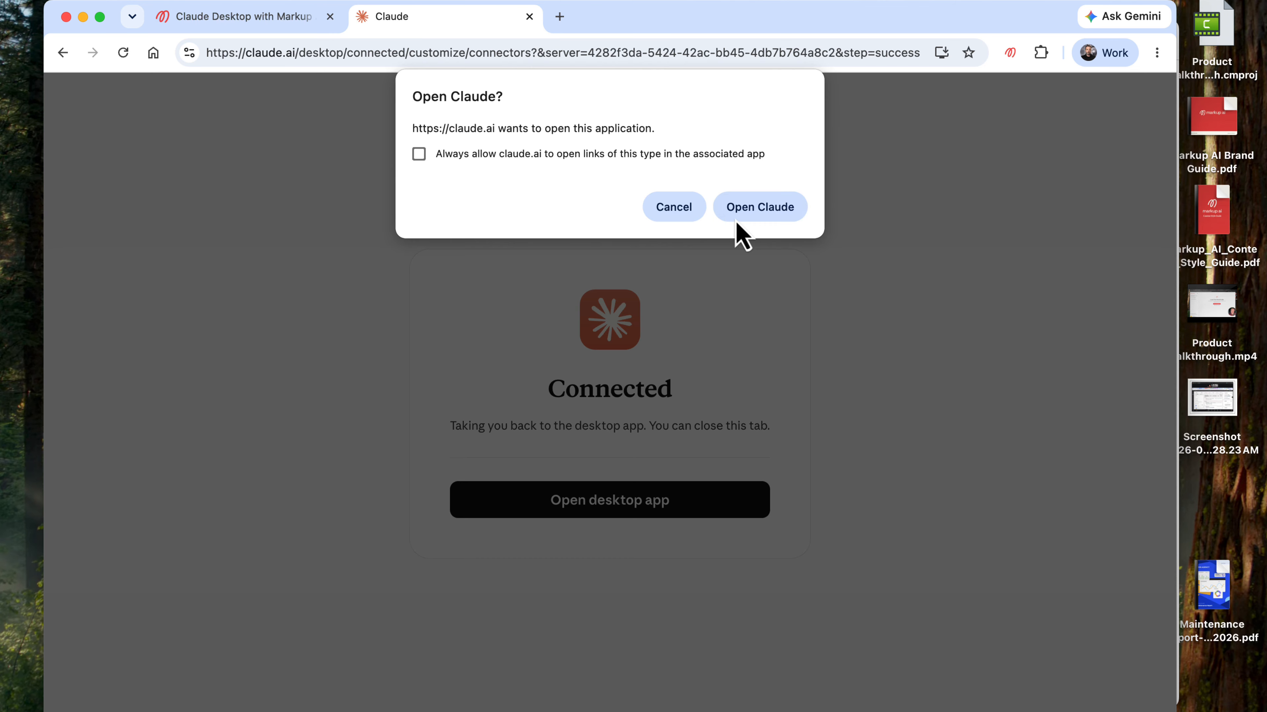
click(753, 209)
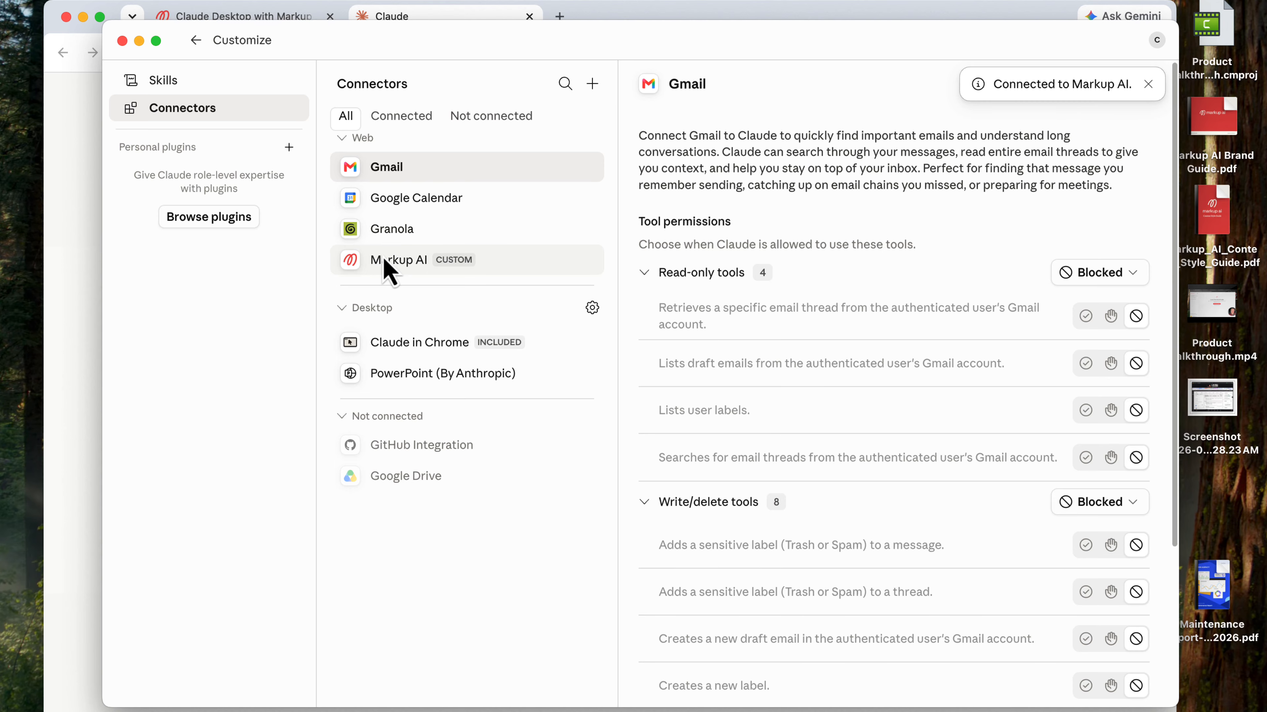
Examine the Markup AI connector's tool permissions, covering both its read-only and its write/delete tools.
click(397, 255)
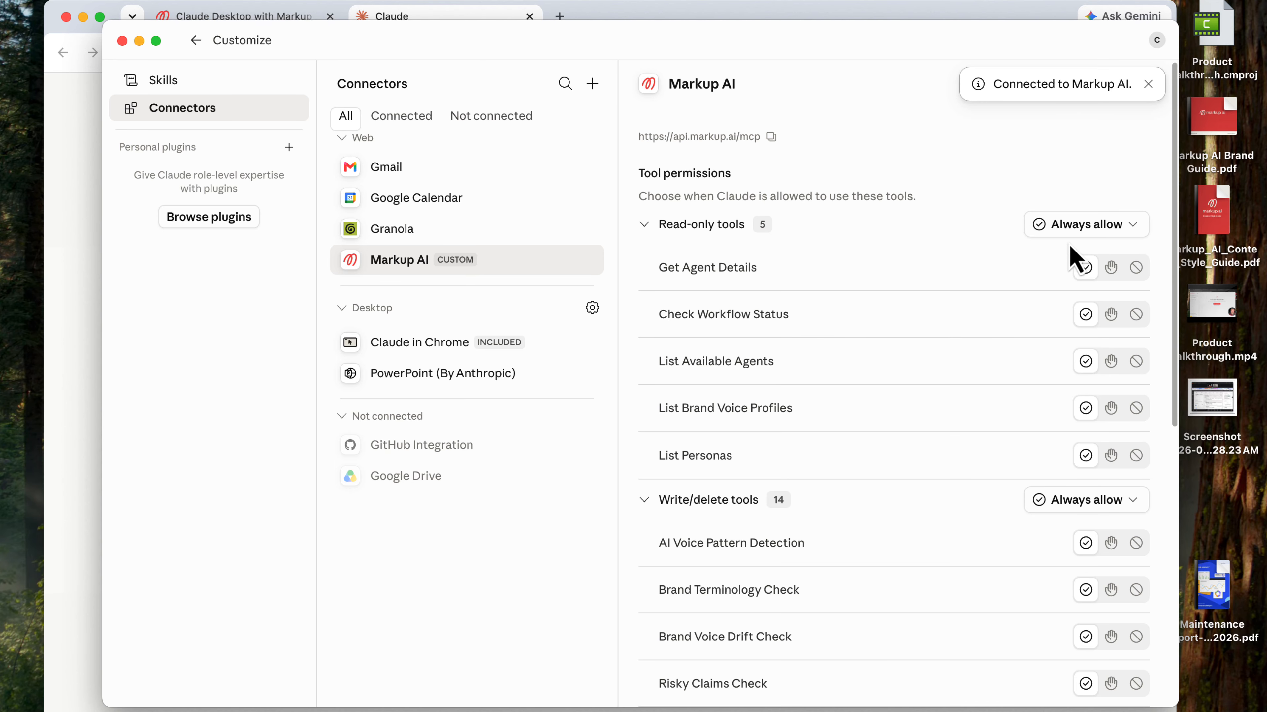
scroll(712, 244, down, 1)
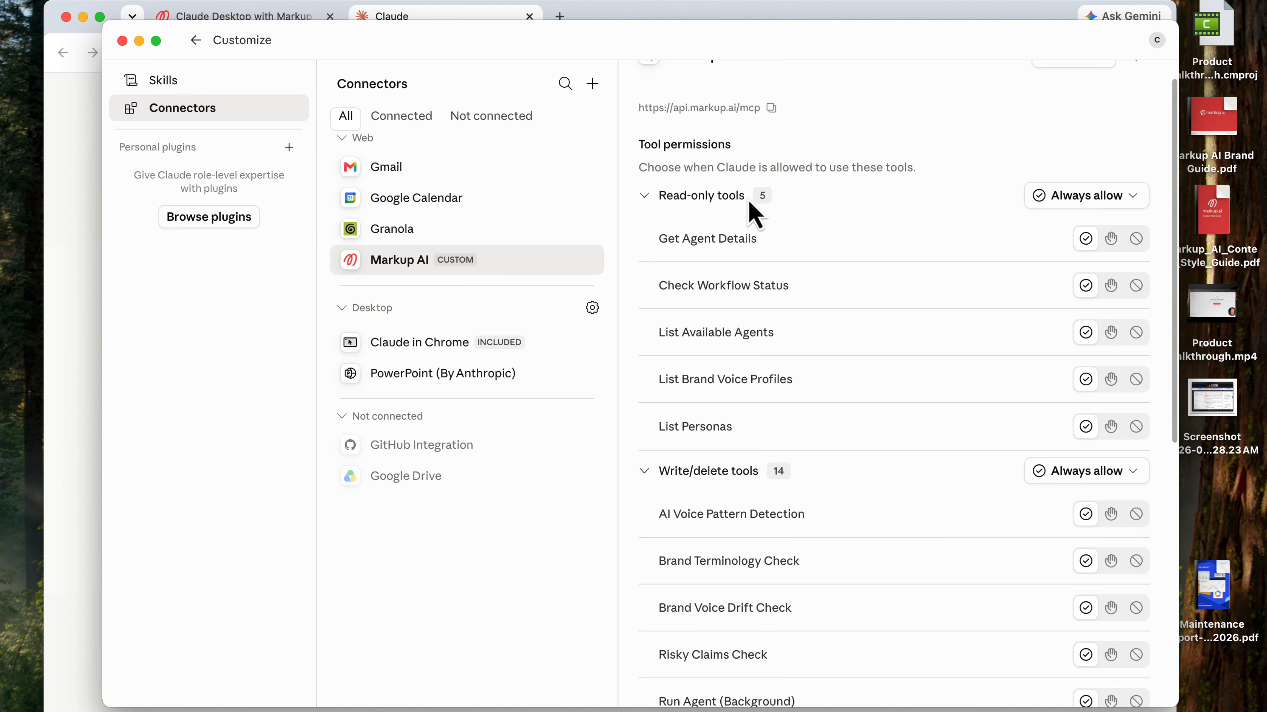
scroll(750, 427, down, 4)
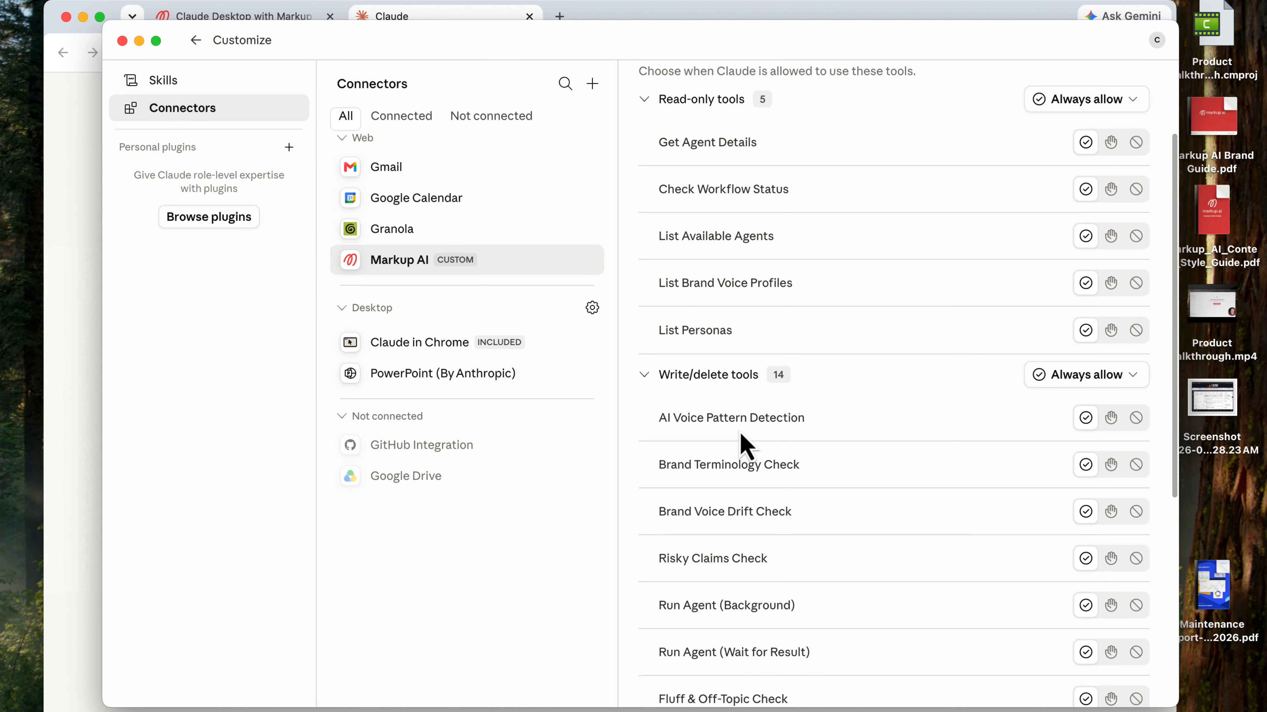
scroll(741, 348, up, 1)
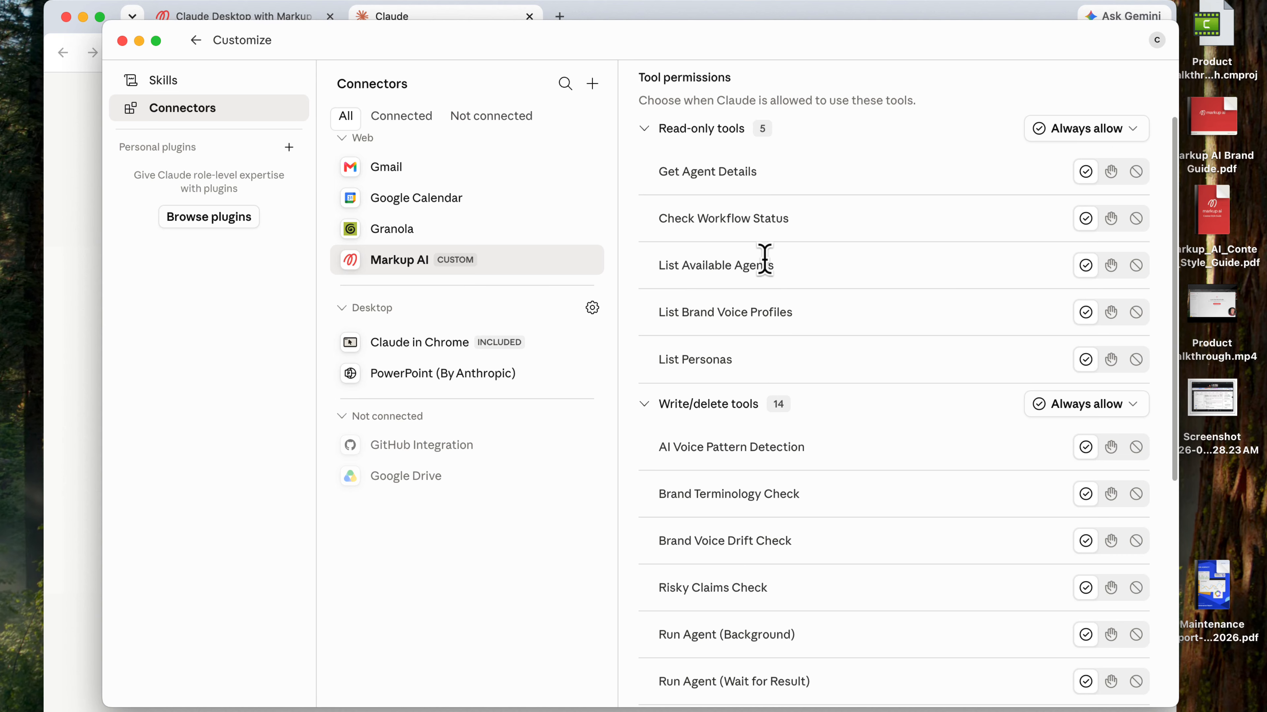
scroll(775, 299, down, 1)
scroll(777, 306, down, 9)
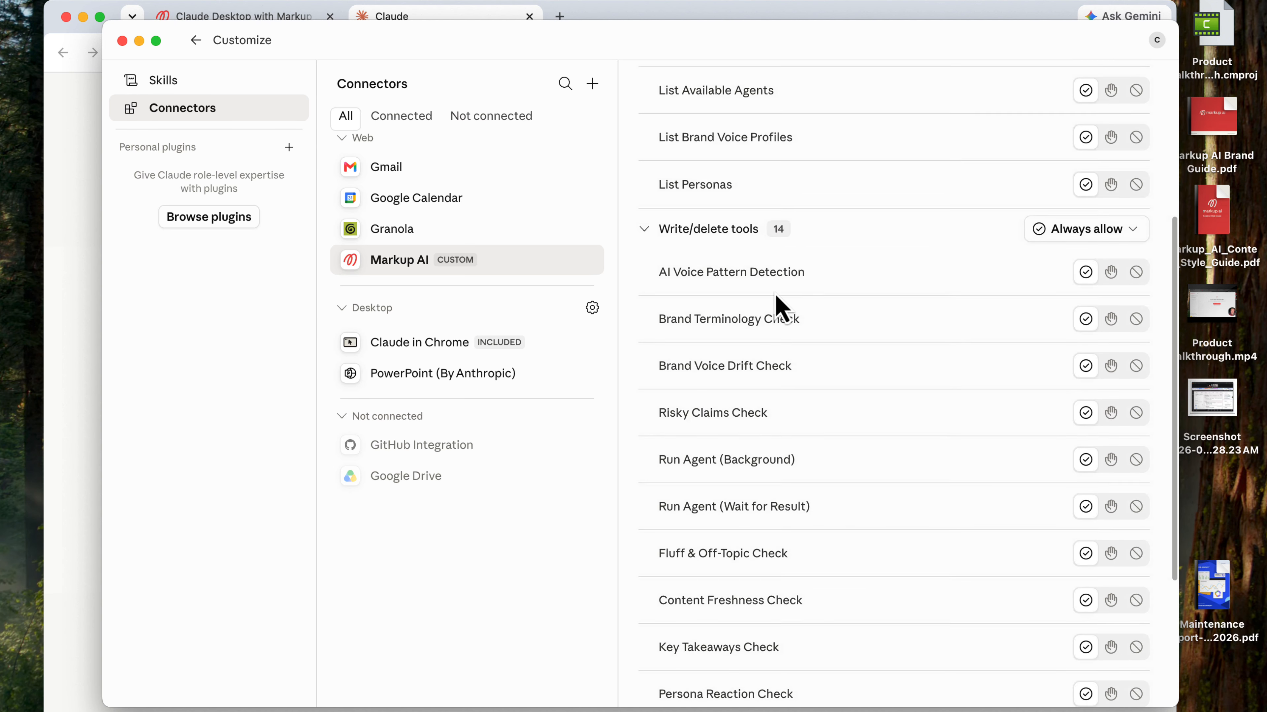
scroll(761, 262, down, 6)
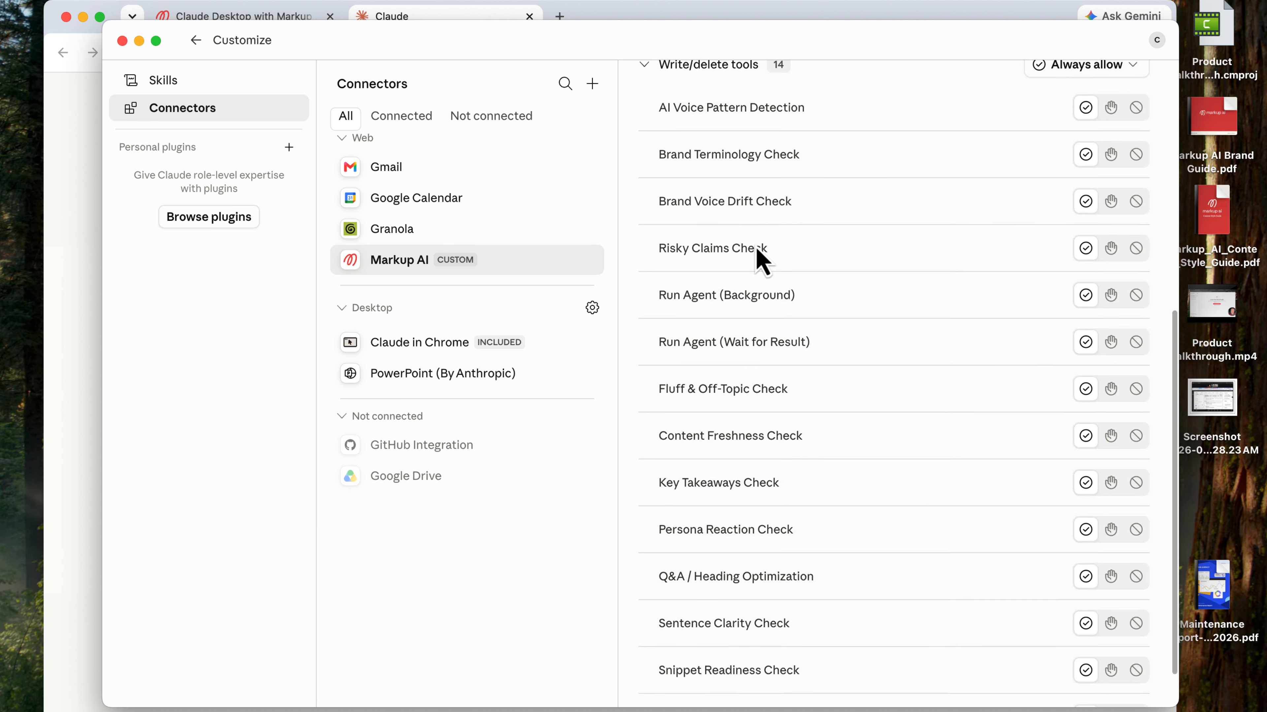
scroll(761, 259, down, 1)
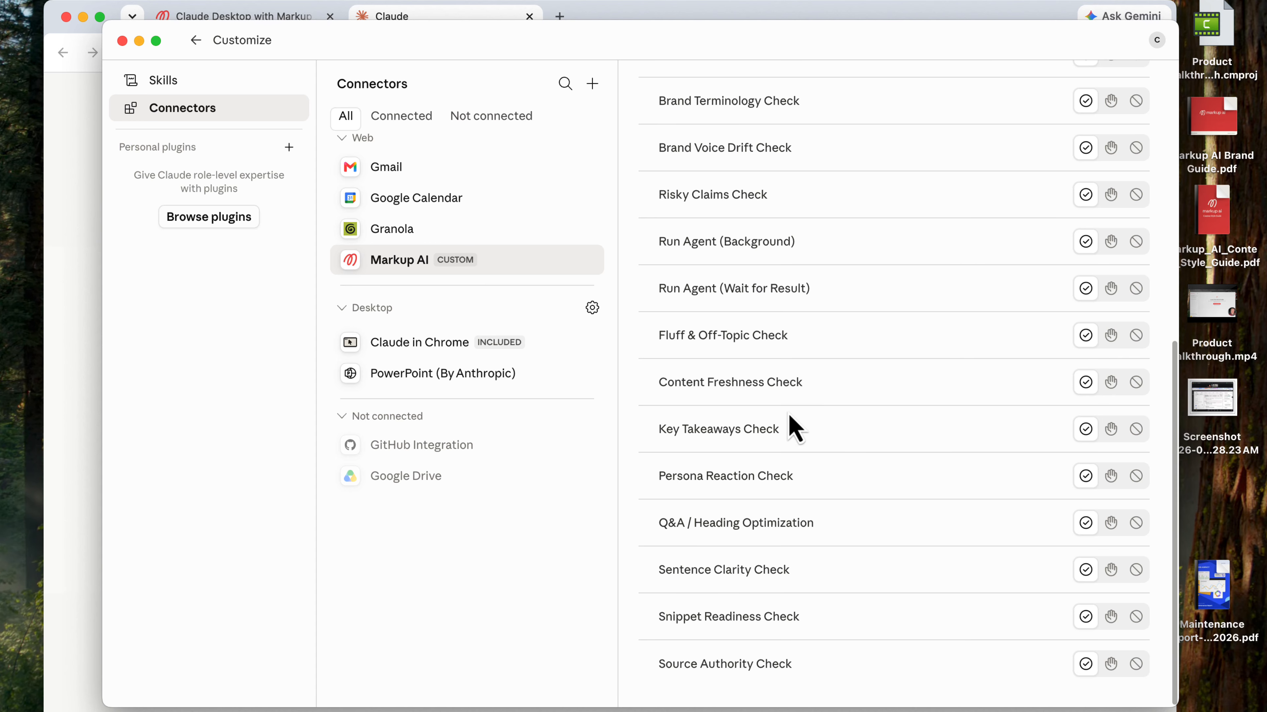
scroll(789, 407, up, 11)
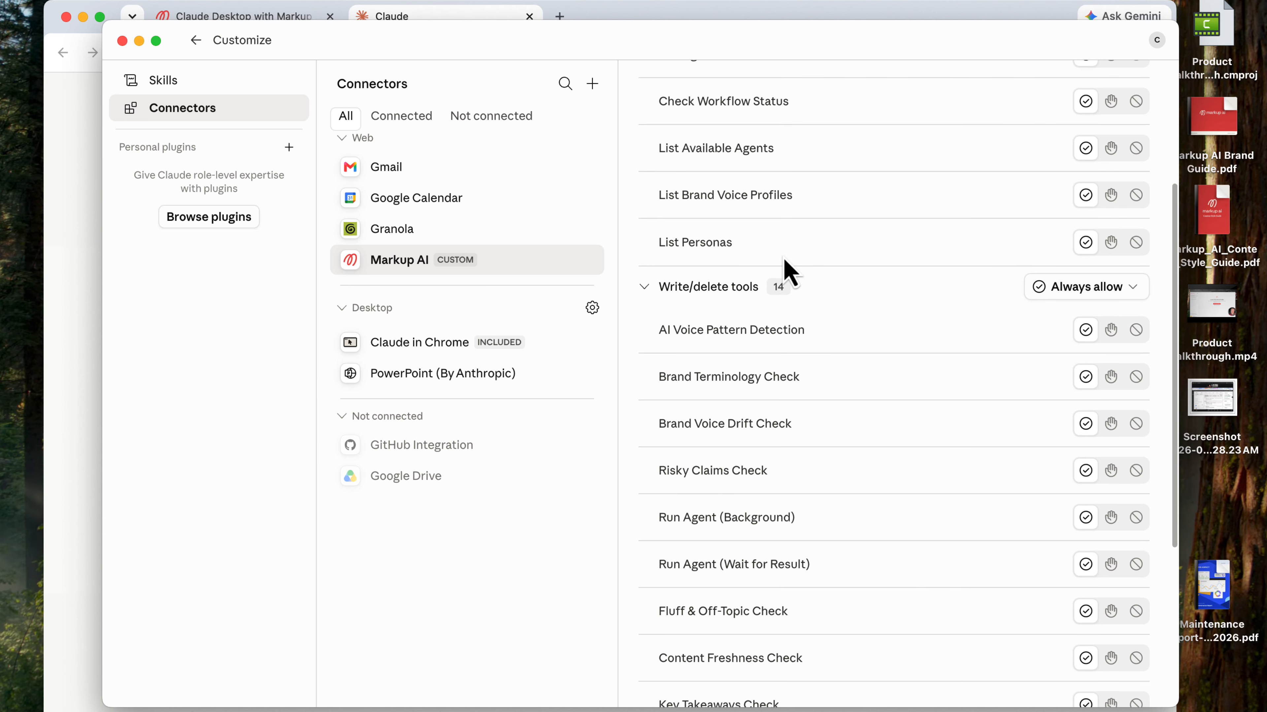
scroll(814, 416, down, 13)
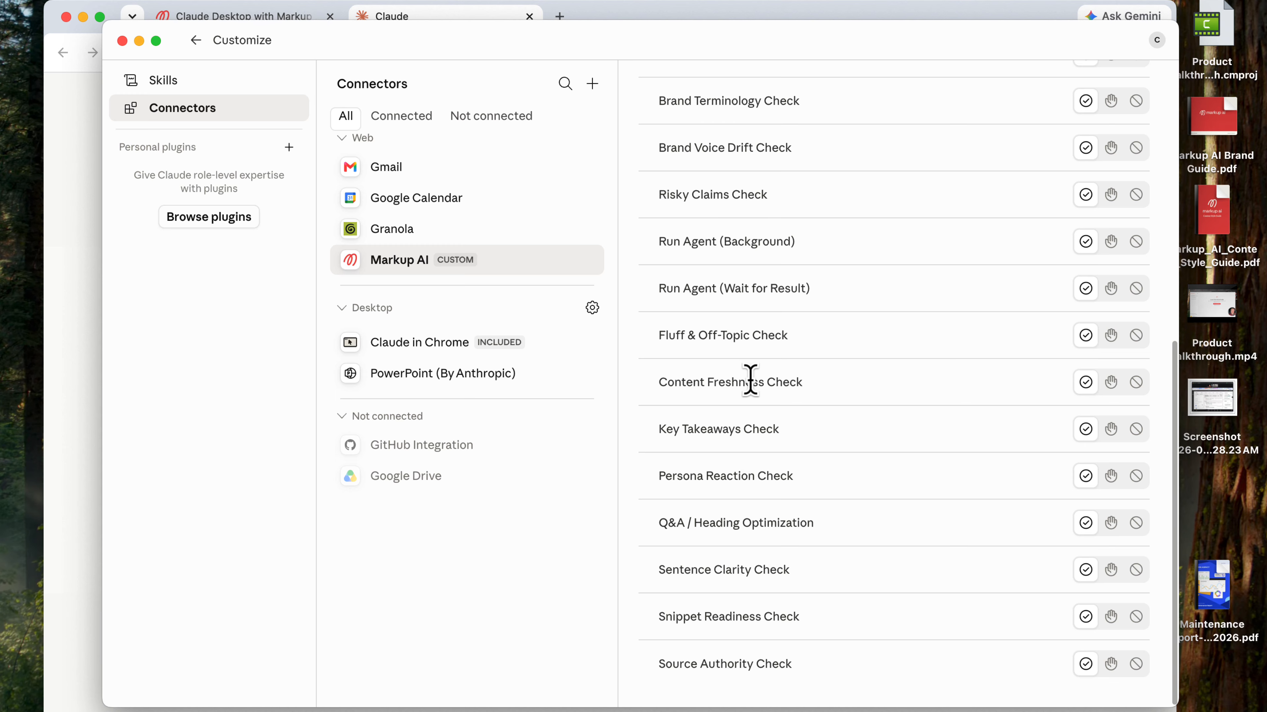
scroll(748, 382, up, 8)
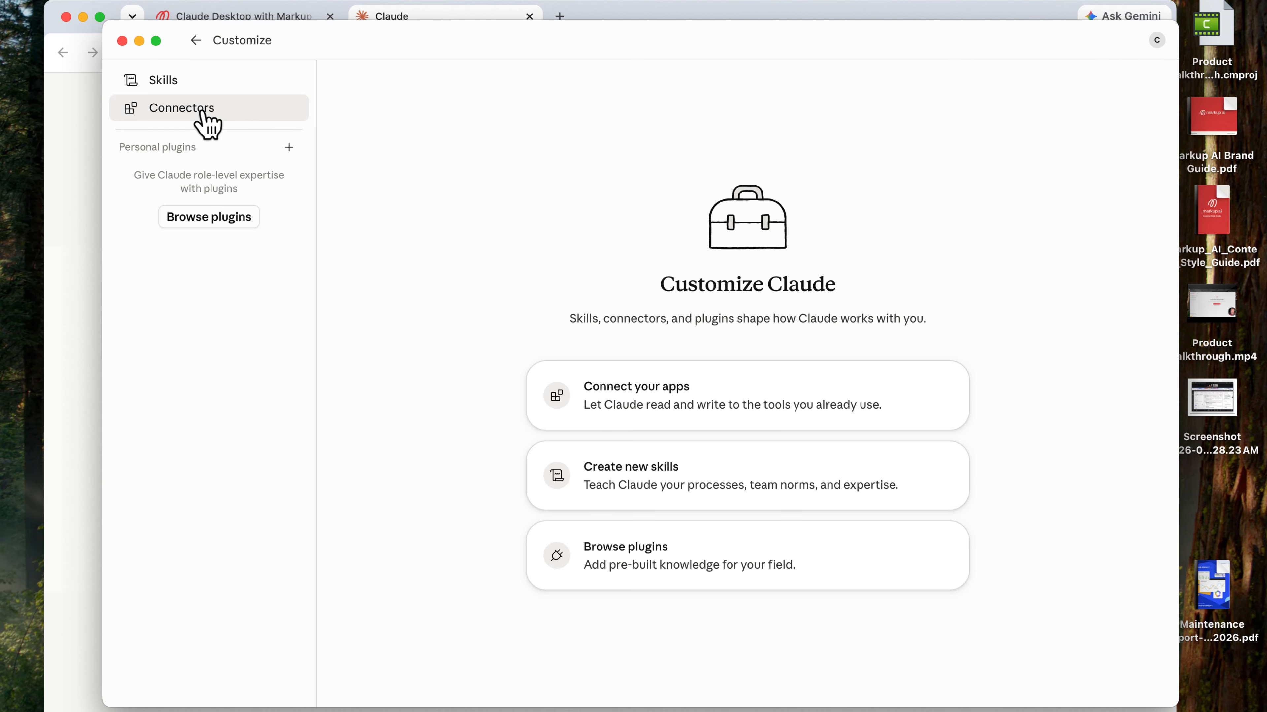
Upload the markup-ai-governance-tier1 and markup-ai-governance-plus-labs skills to the personal skills.
click(166, 83)
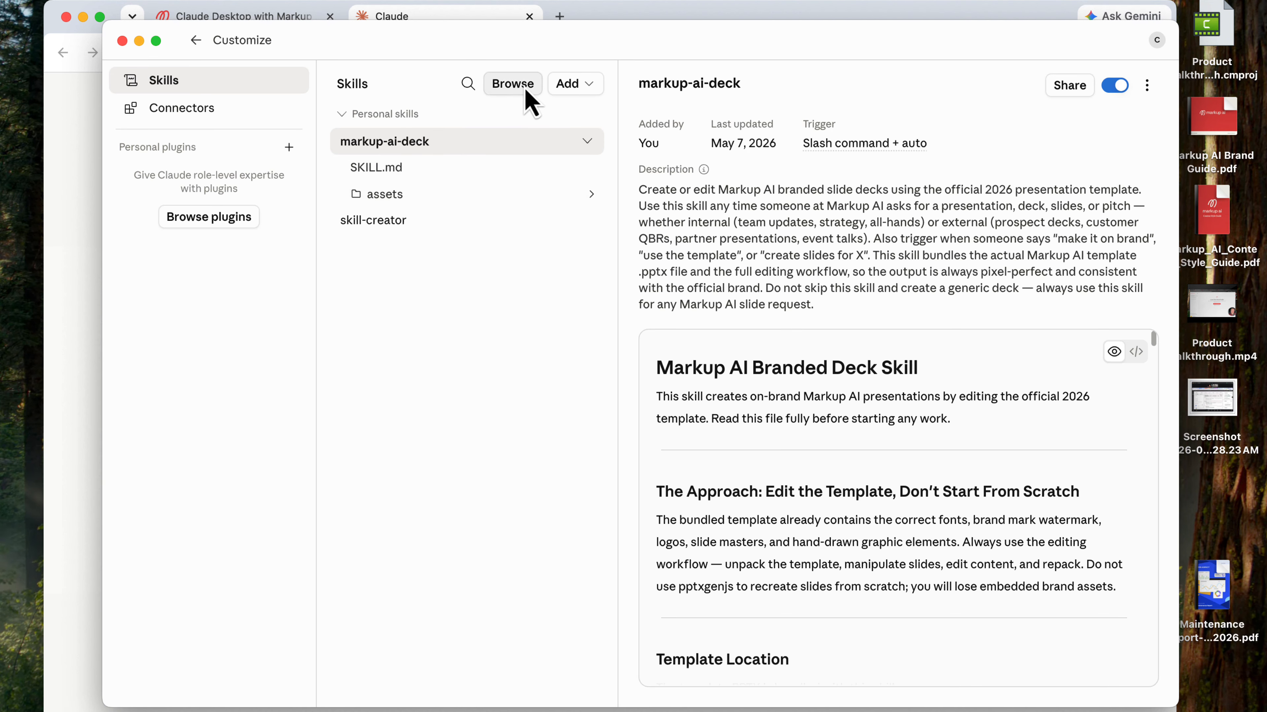
click(594, 84)
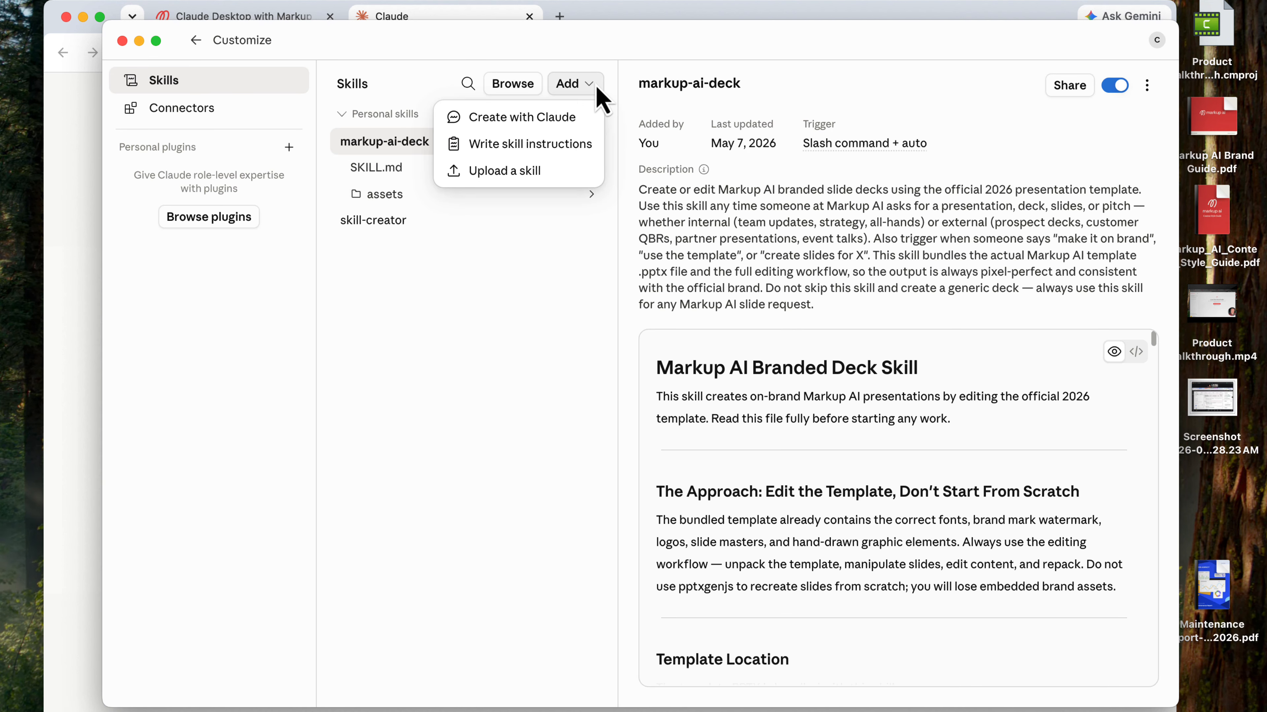
click(522, 172)
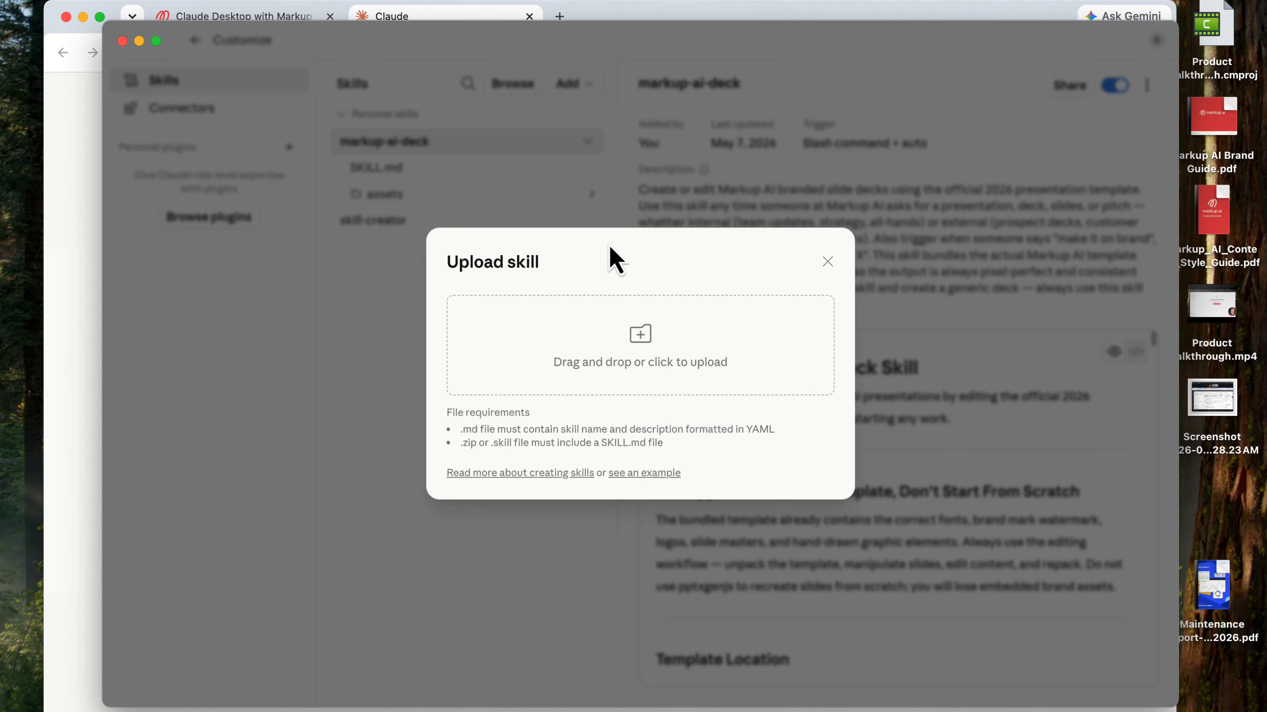
click(641, 344)
click(940, 526)
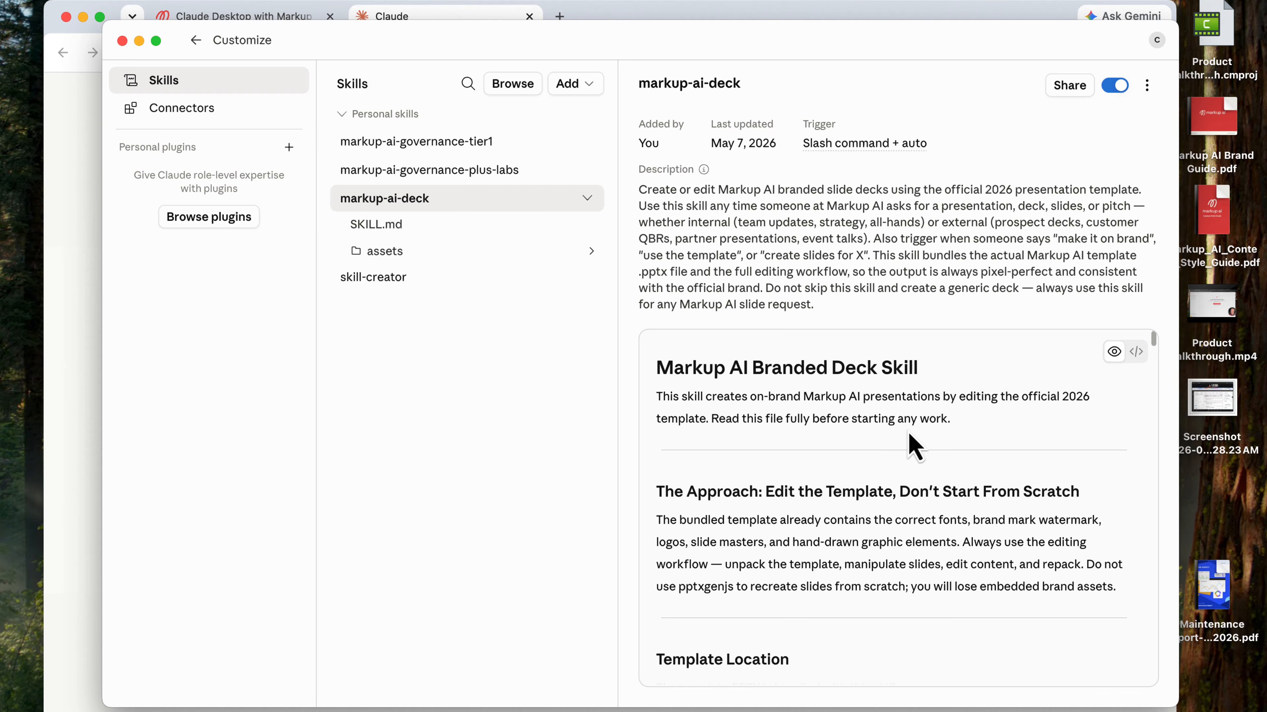
Examine the markup-ai-governance-plus-labs skill's instructions, and highlight The Golden Rules from the heading through rule 3.
scroll(911, 442, down, 3)
scroll(911, 442, down, 15)
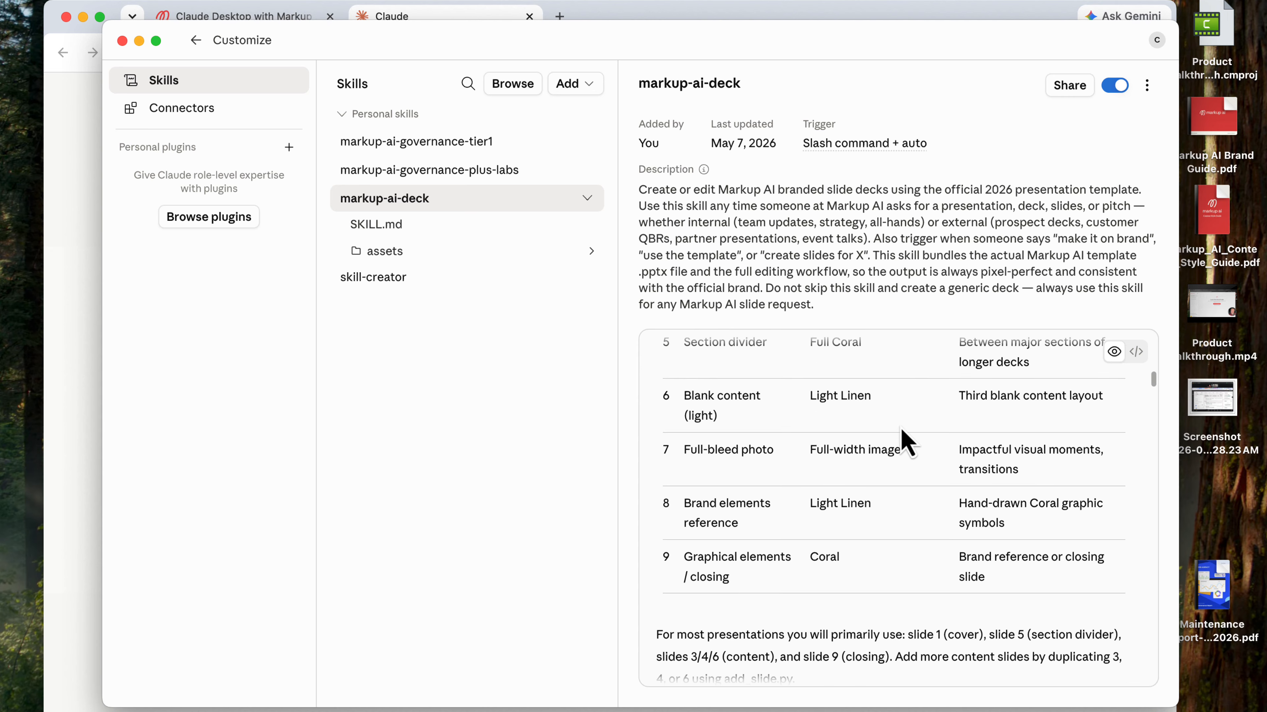
scroll(890, 487, down, 2)
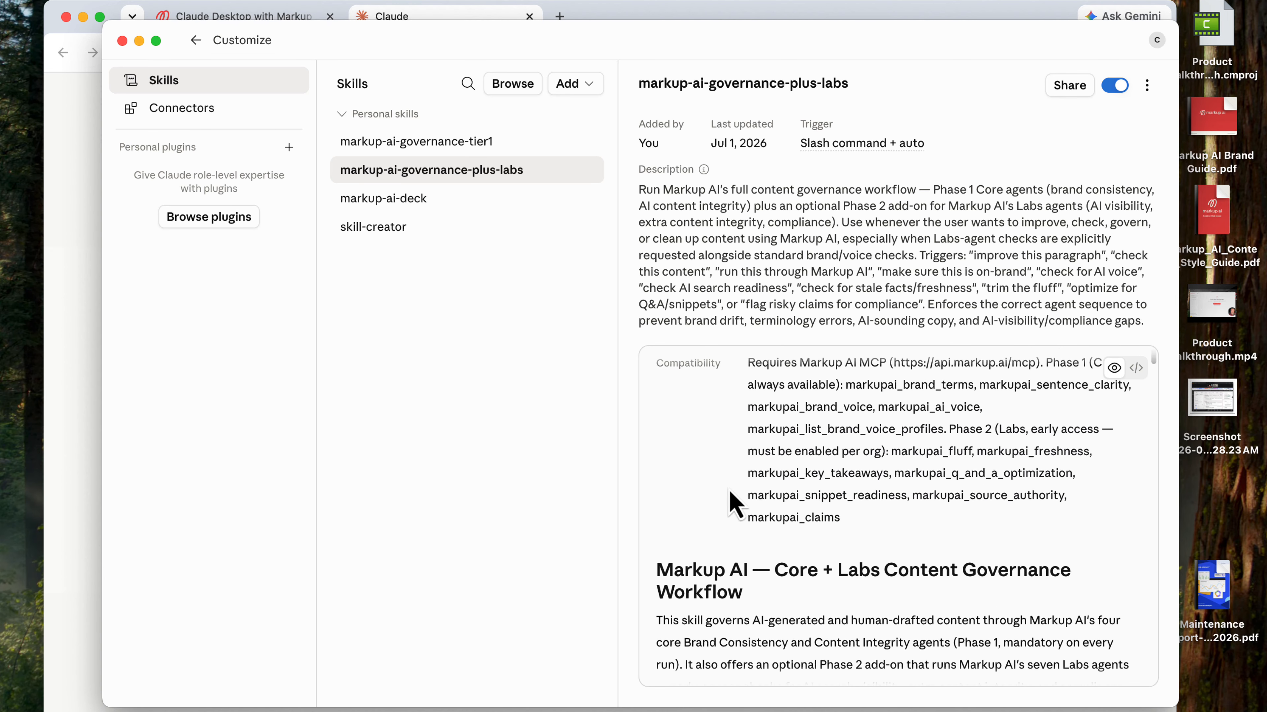
scroll(729, 491, down, 6)
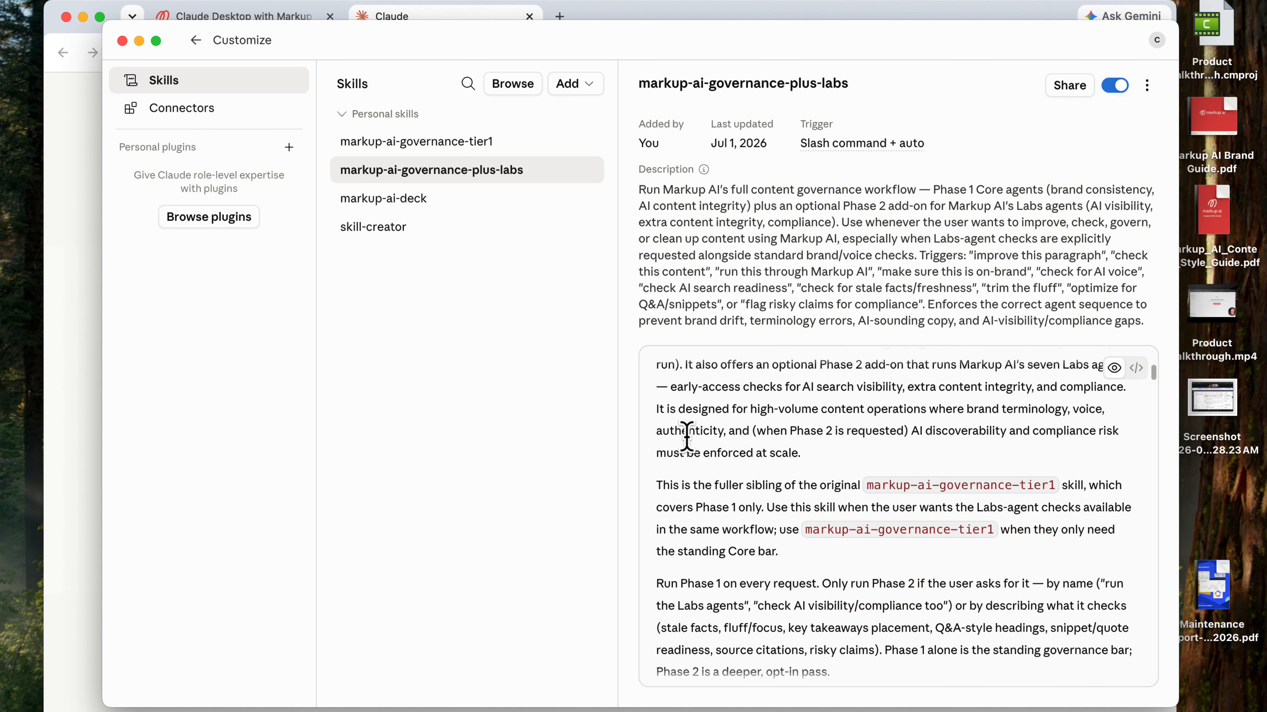
scroll(693, 434, up, 1)
scroll(688, 479, up, 4)
scroll(721, 453, down, 12)
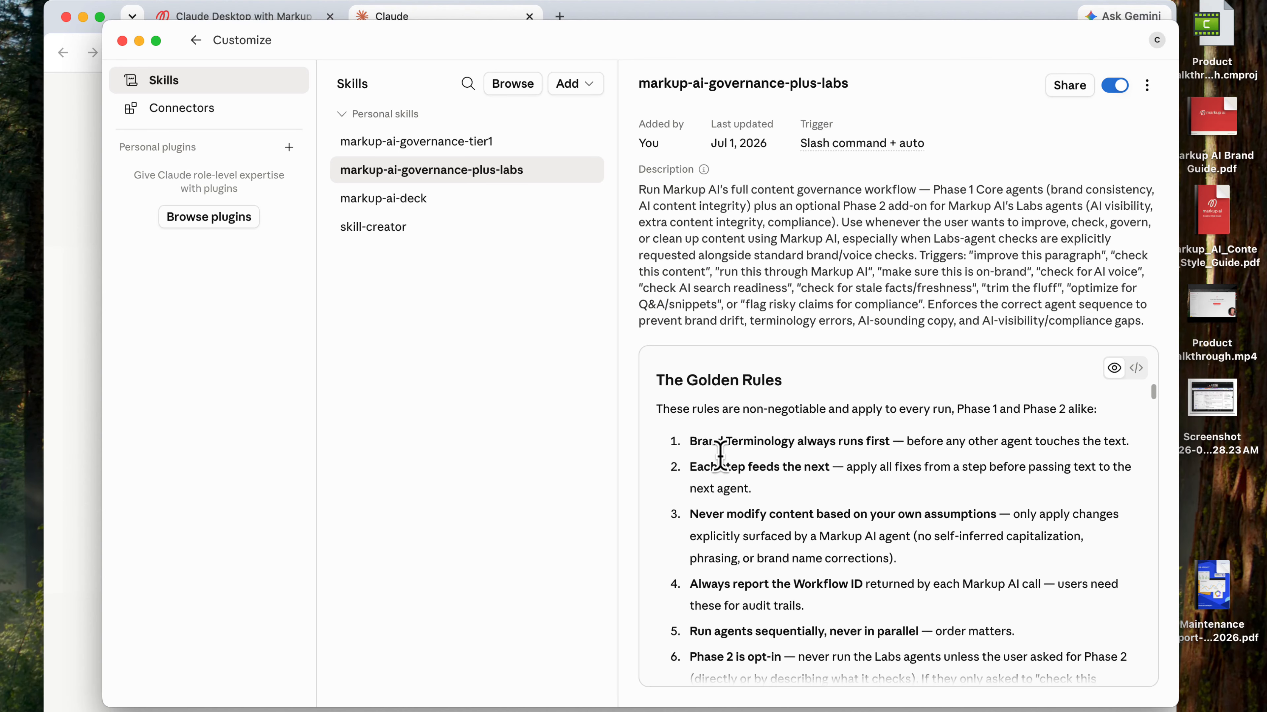
drag(653, 356, 965, 554)
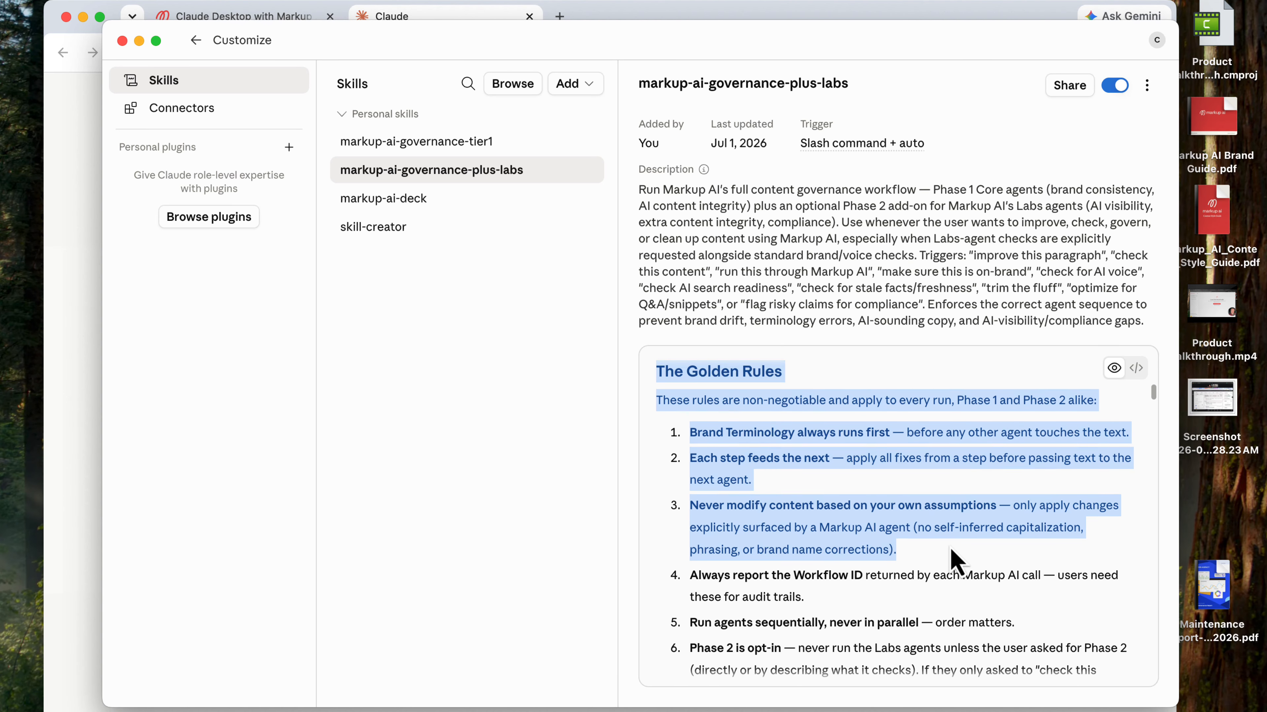
Examine the rest of the markup-ai-governance-plus-labs skill, from the remaining Golden Rules through the Phase 1 checks to the Labs agent checks.
scroll(950, 549, down, 2)
click(890, 505)
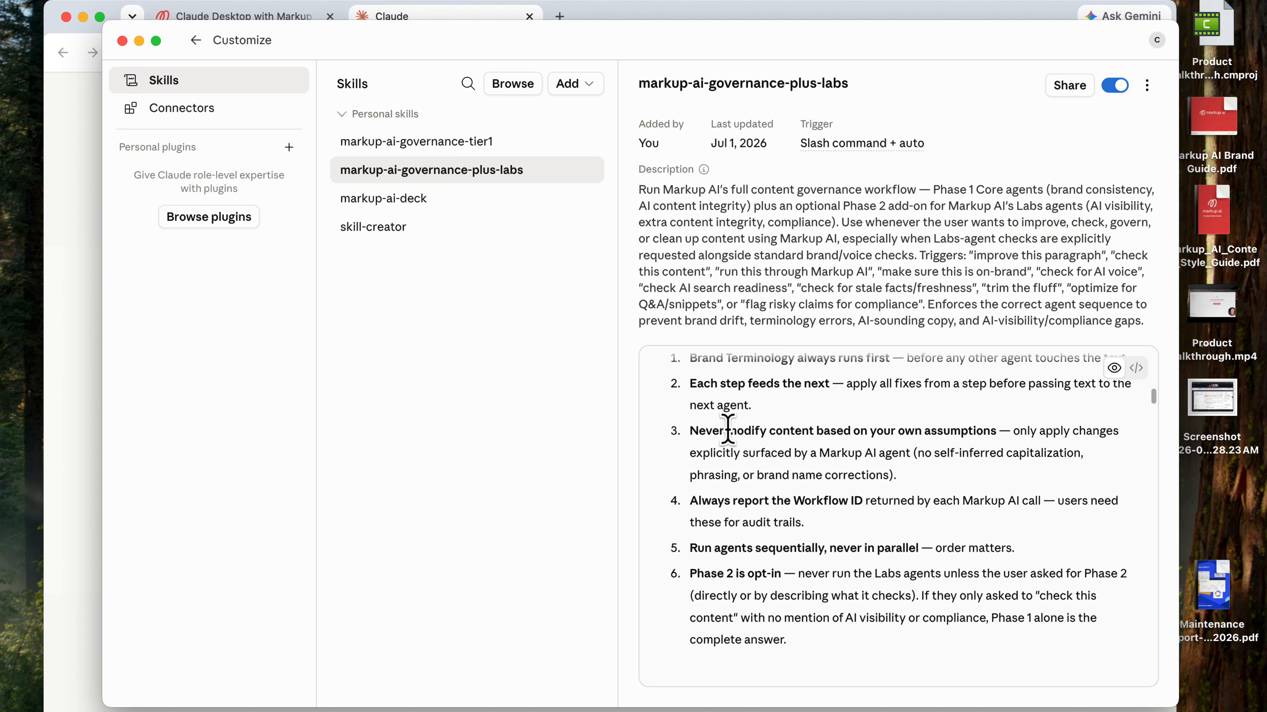
scroll(876, 442, down, 10)
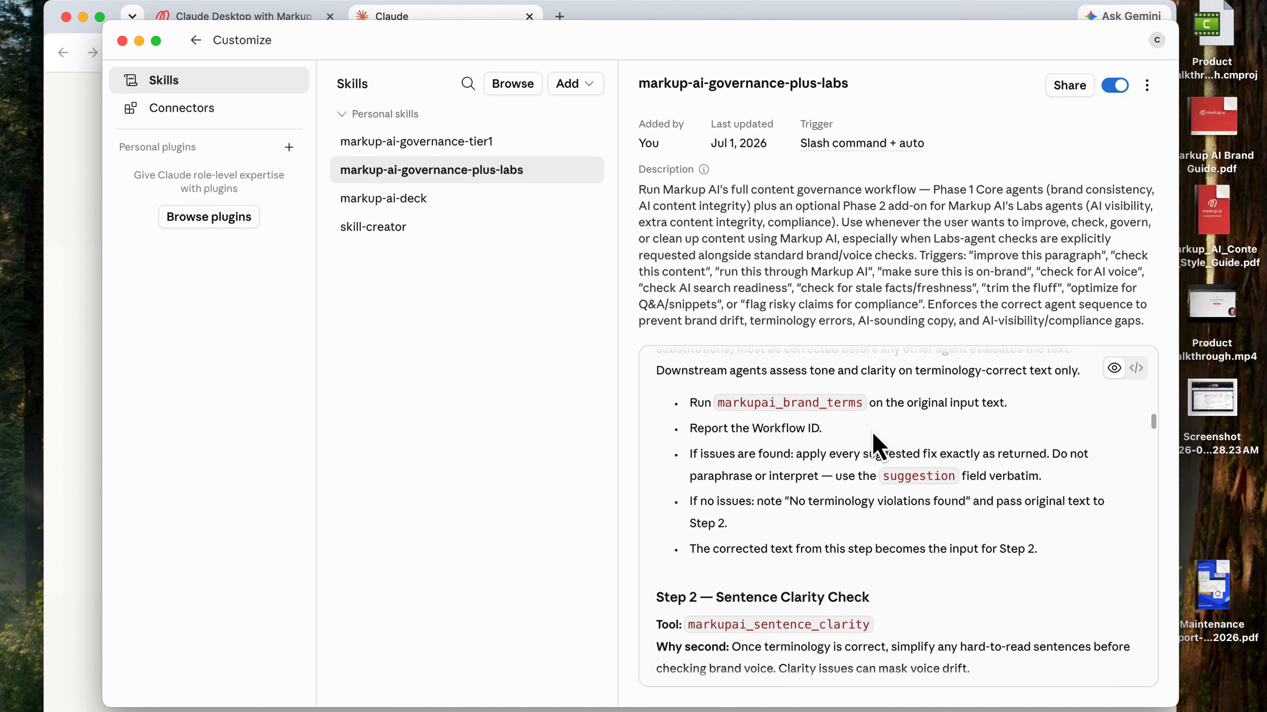
scroll(873, 487, up, 3)
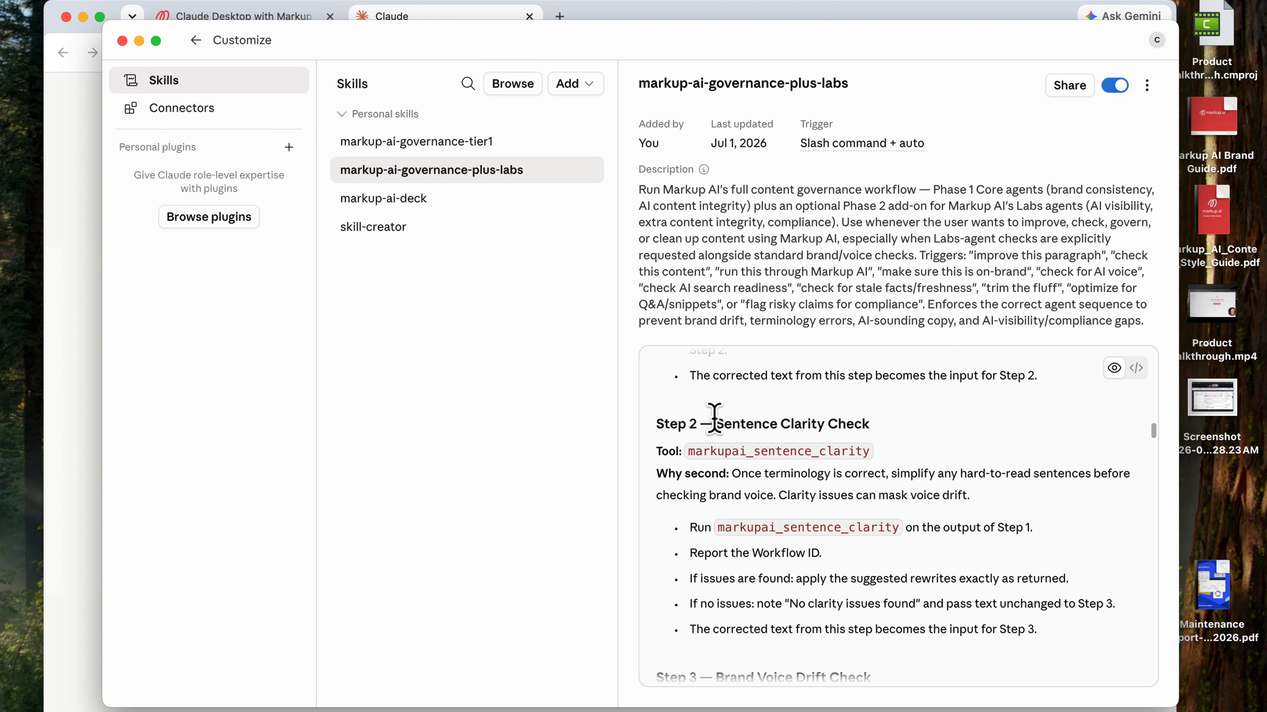
scroll(813, 469, down, 2)
scroll(813, 469, down, 3)
scroll(746, 617, up, 3)
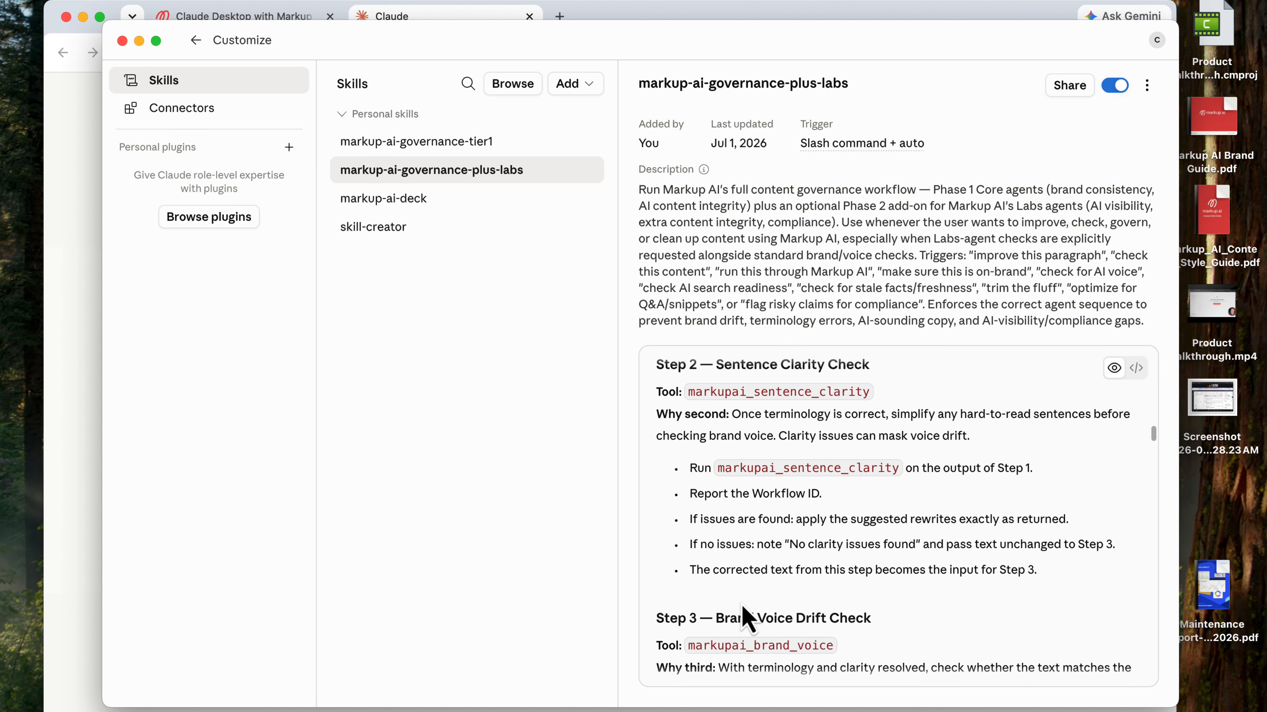
scroll(751, 606, down, 4)
scroll(796, 541, down, 1)
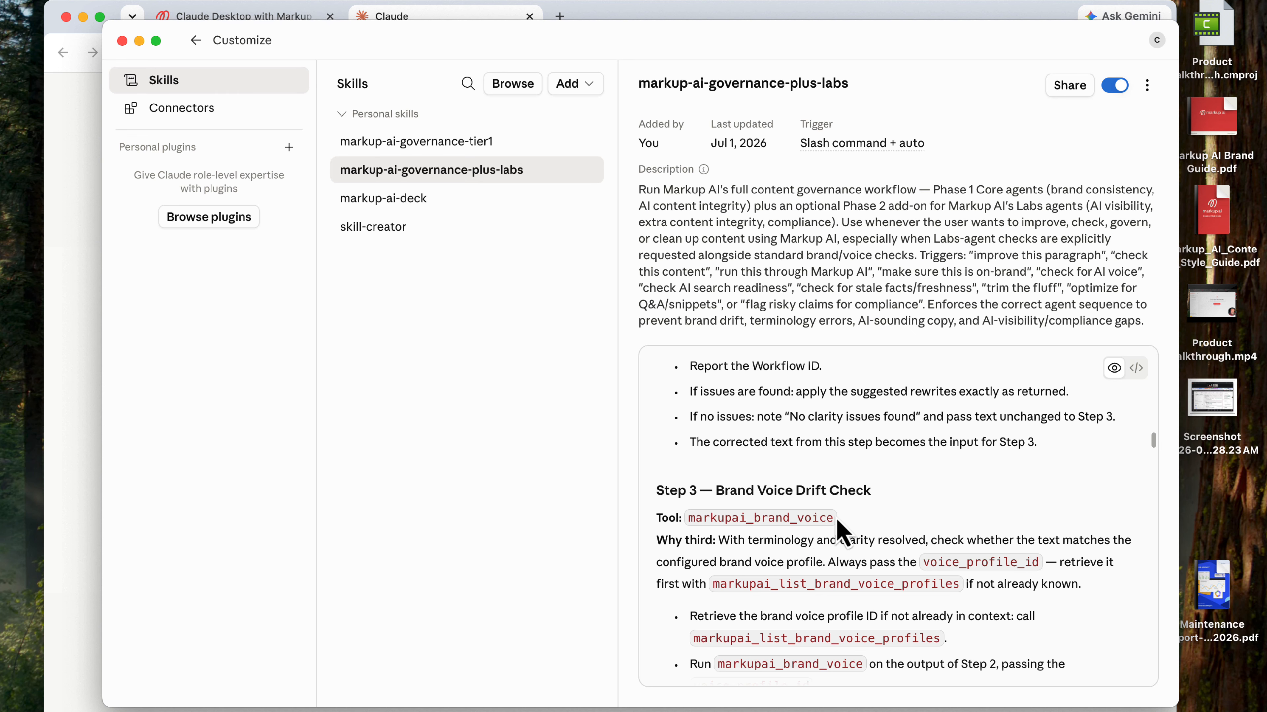
scroll(839, 526, down, 15)
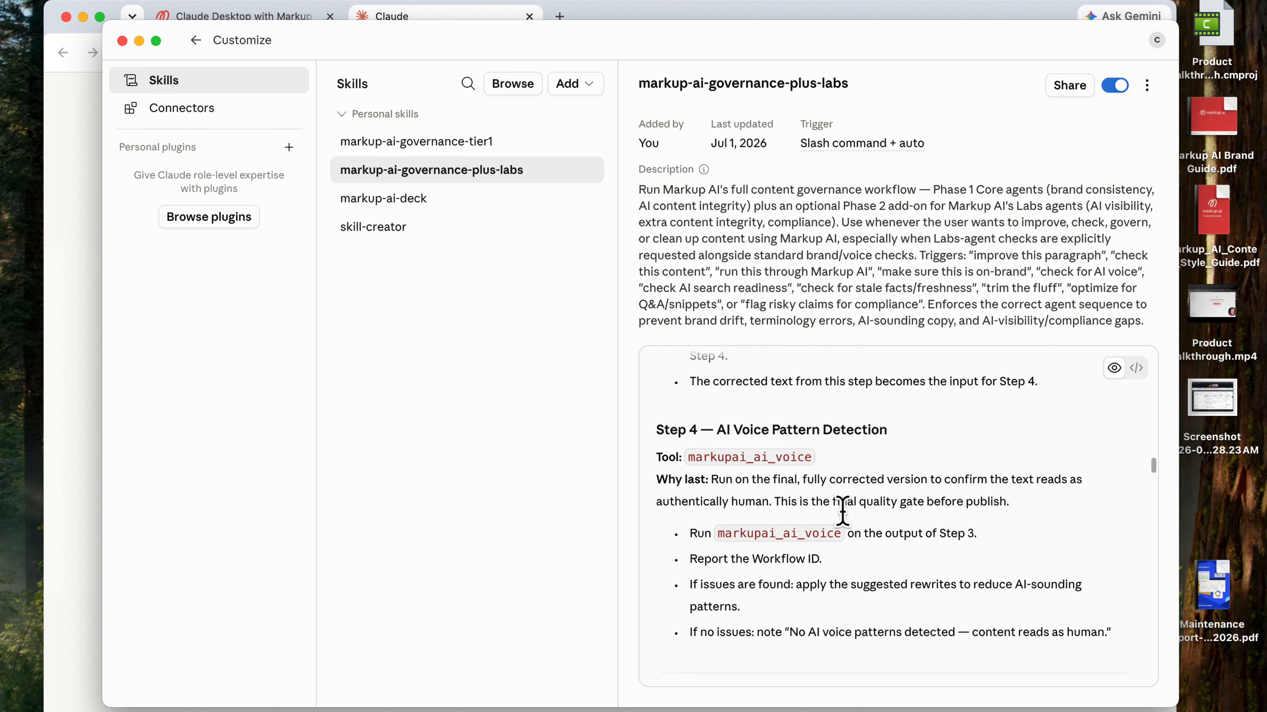
scroll(848, 528, down, 5)
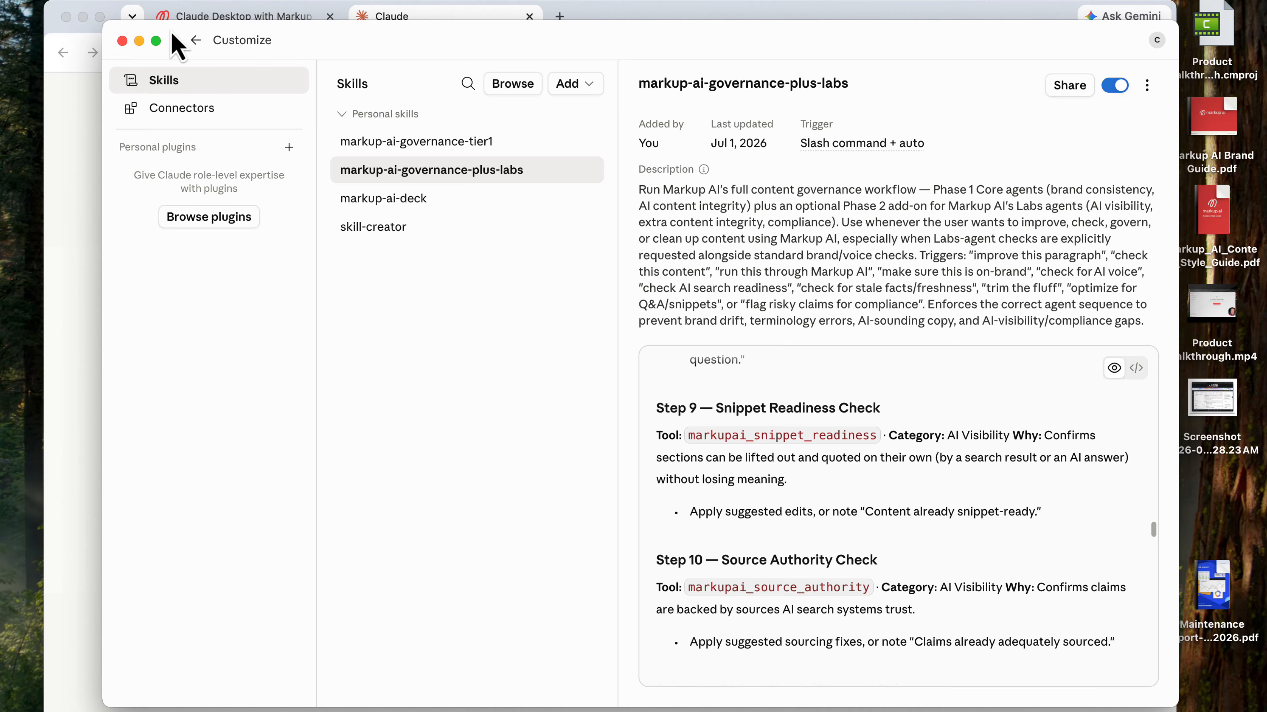
click(195, 40)
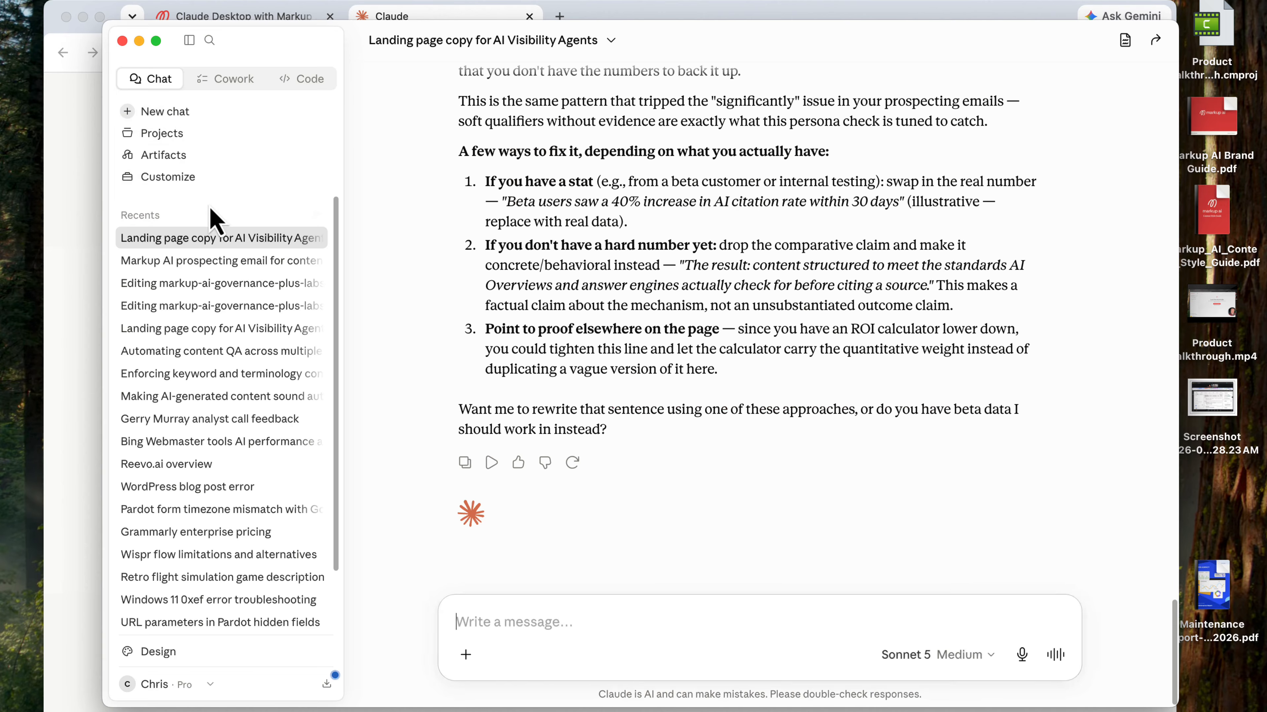
click(181, 114)
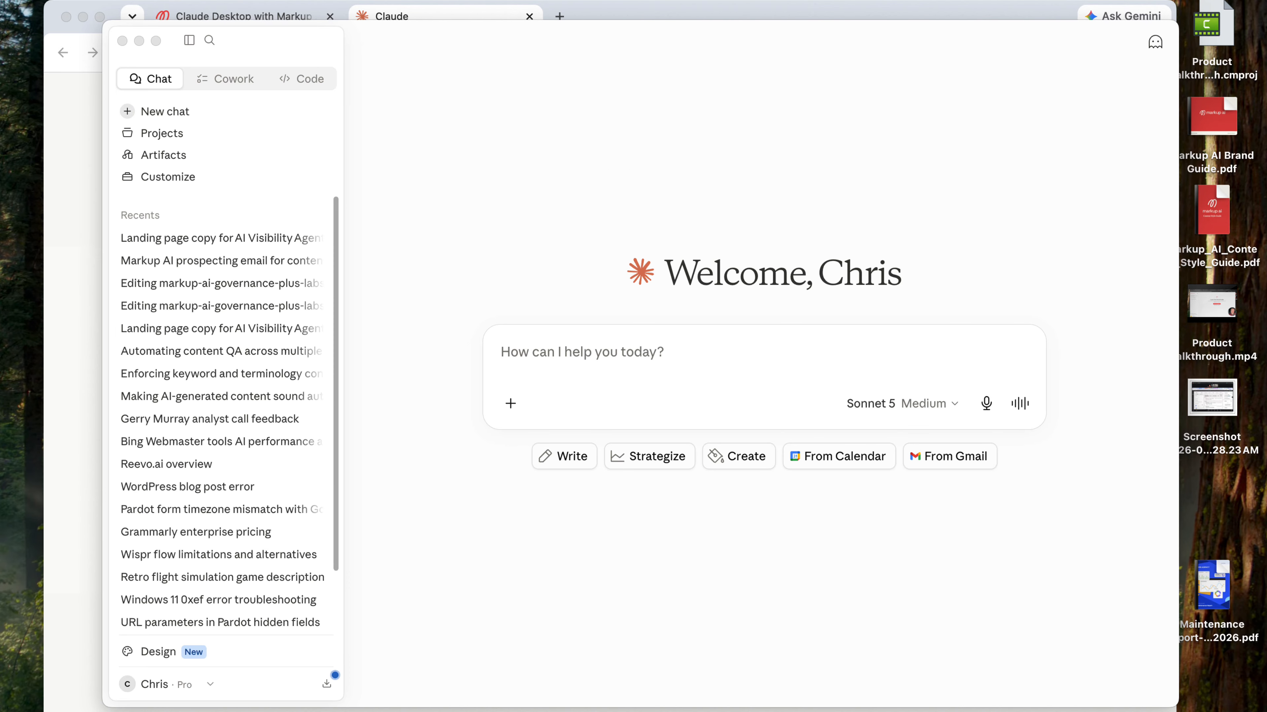
click(608, 356)
text(I need a new landing page created about the Markup AI AI Visibility Agents. You can learn about them here: https://markup.ai/product/ai-visibility-guardian-agents/ Create some landing page copy that I can use to describe the benefits of this capability with a CTA to complete a form.)
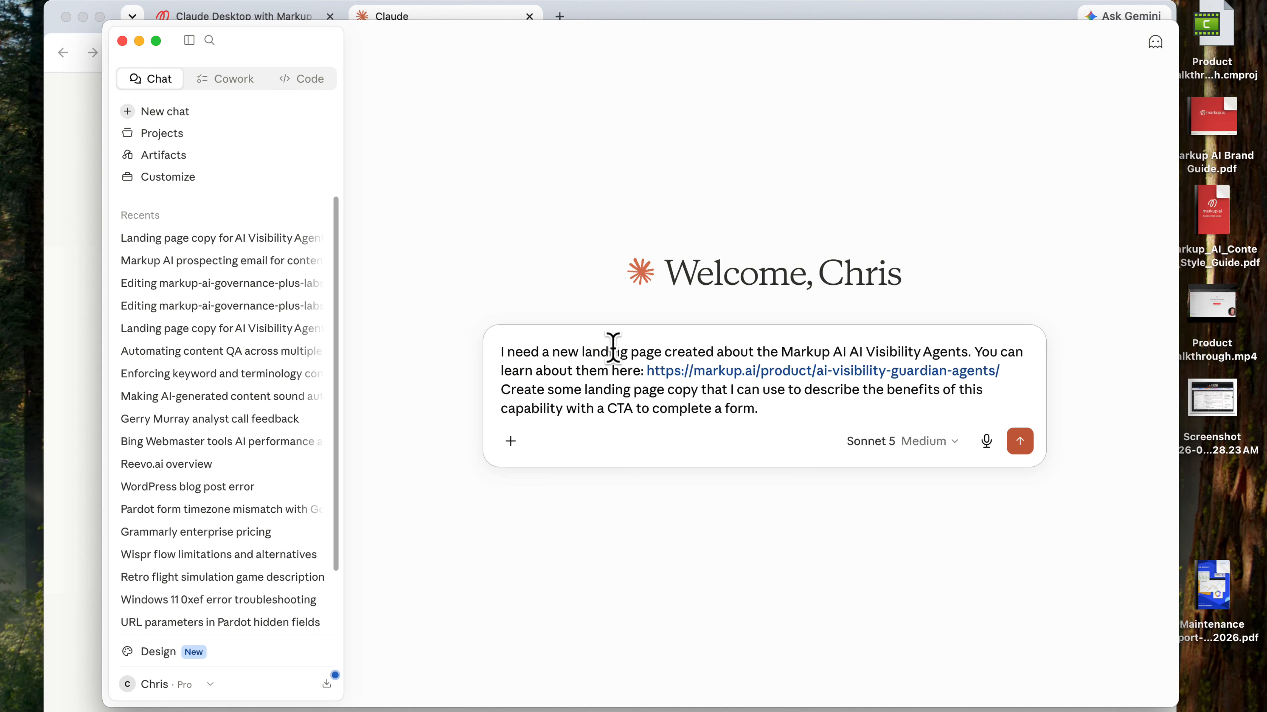
key(Return)
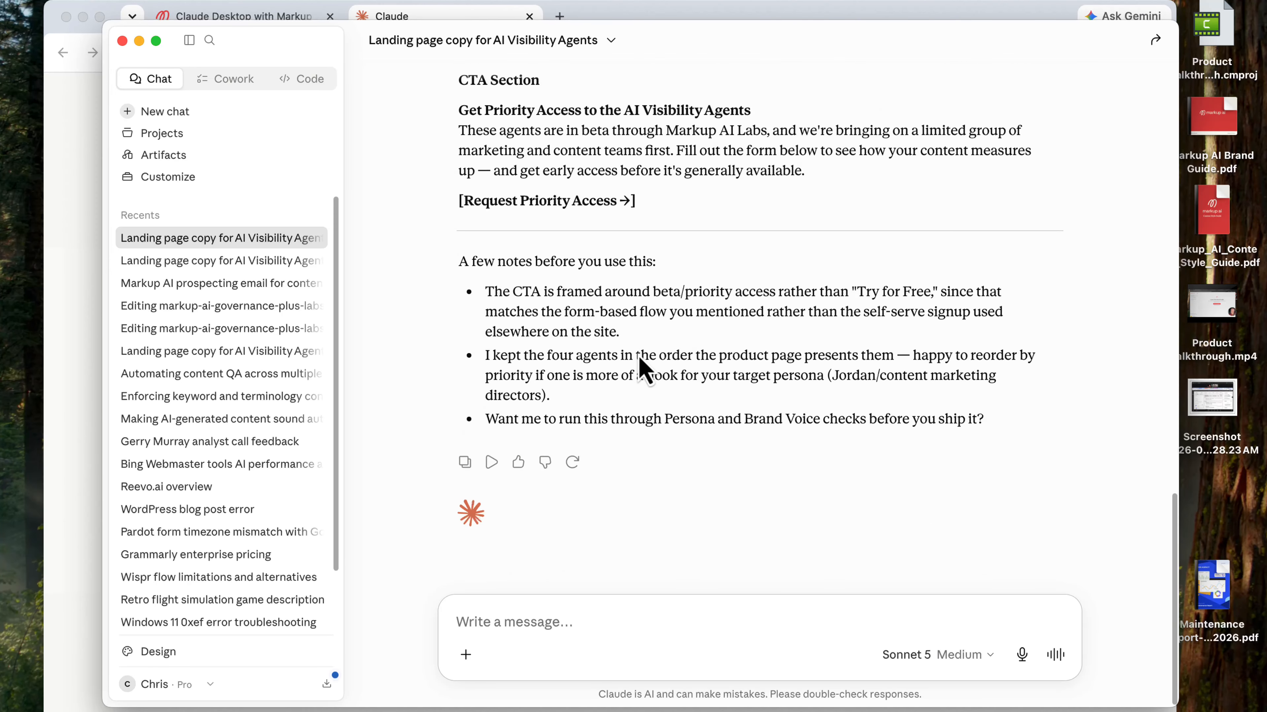
Run the markup-ai-governance-tier1 skill on the generated landing page copy.
click(466, 655)
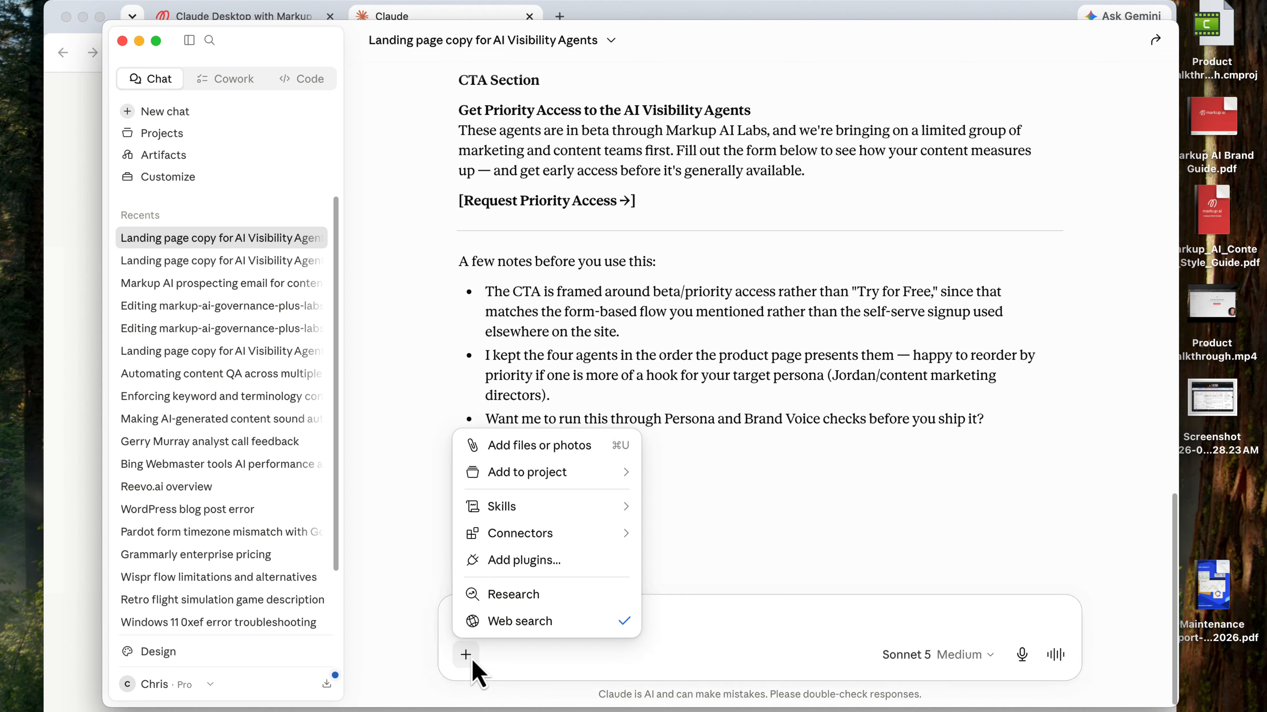
mouse_move(593, 515)
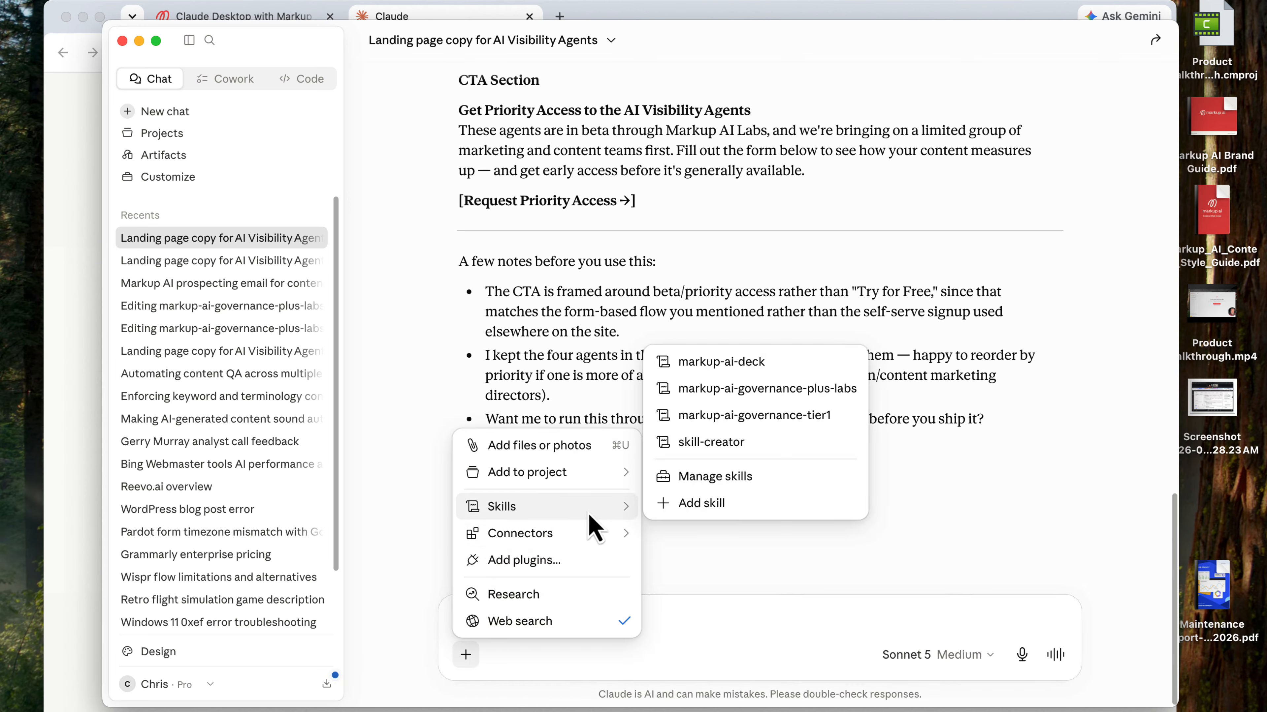
mouse_move(793, 428)
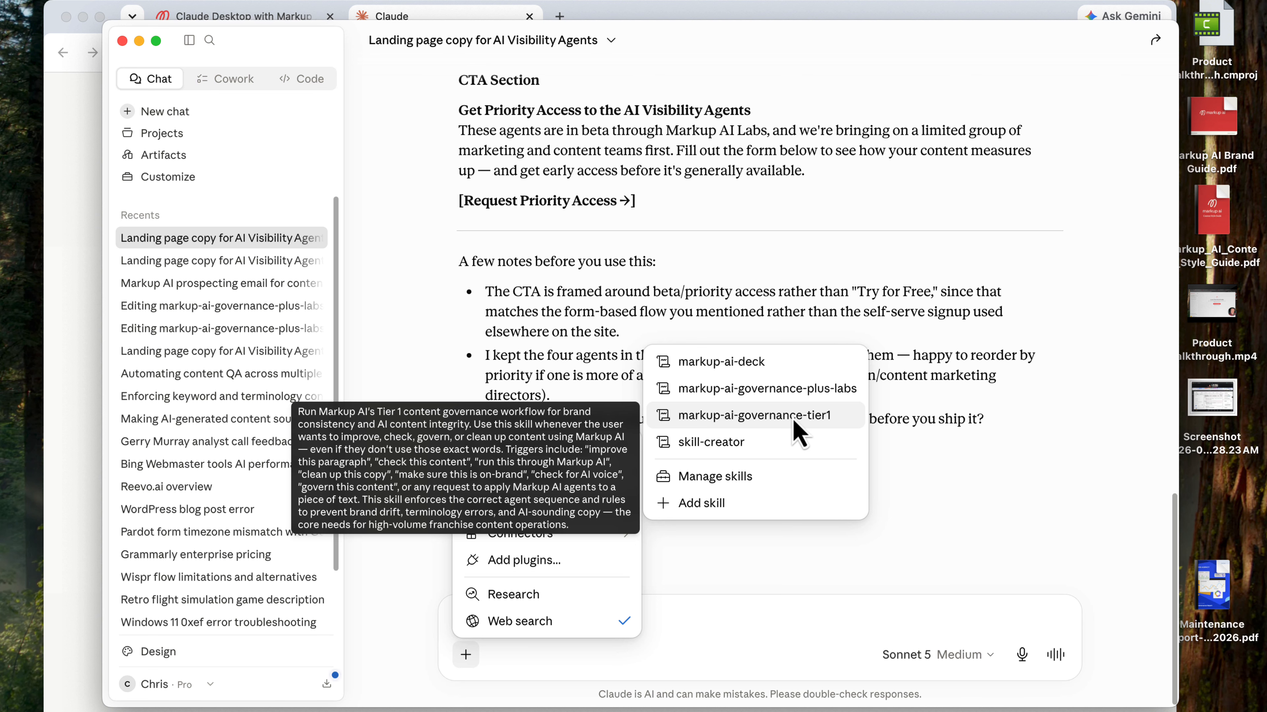
click(793, 423)
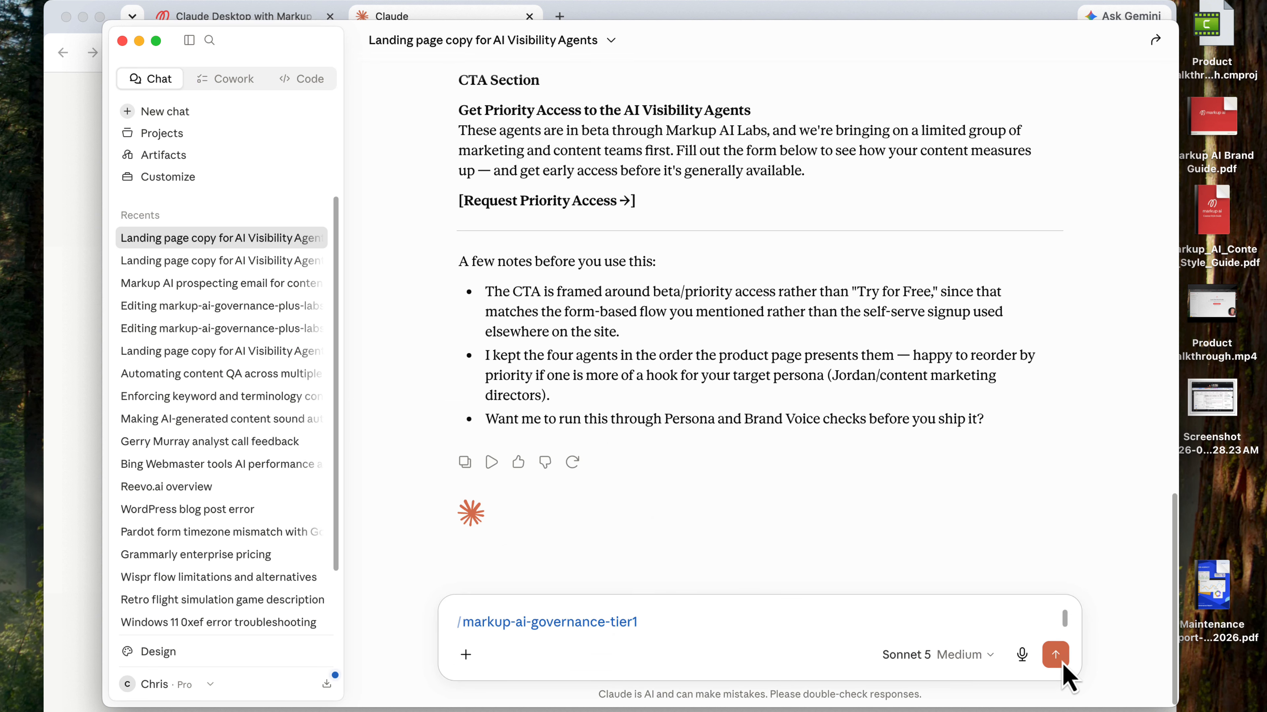
click(1055, 655)
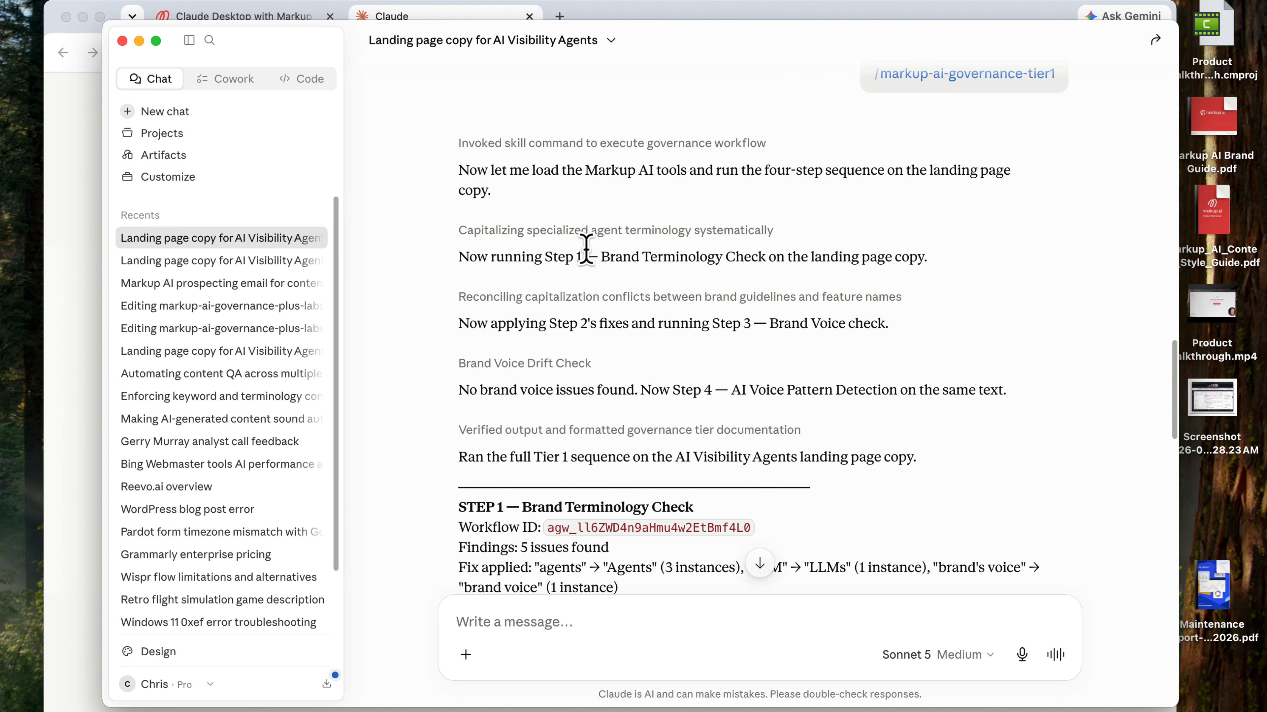
Examine the governance report's findings and applied fixes for each of the four checks, and read the final landing page text.
scroll(499, 325, down, 1)
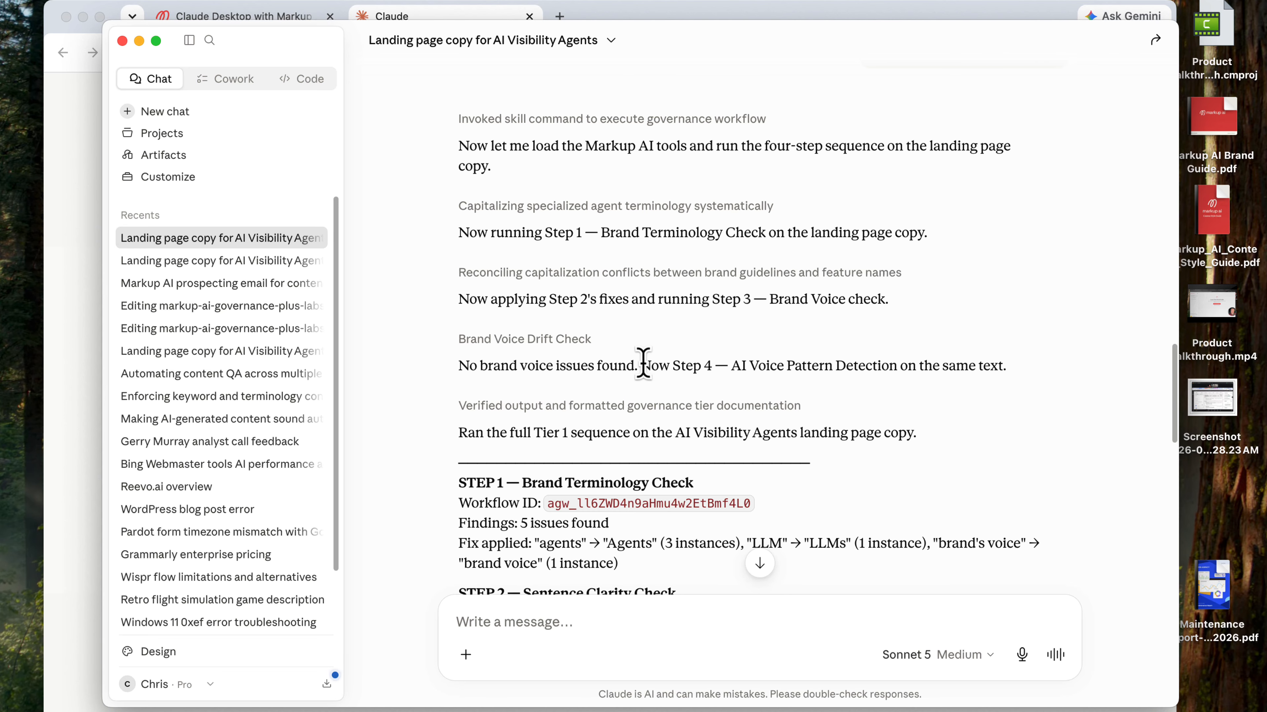
scroll(644, 365, down, 3)
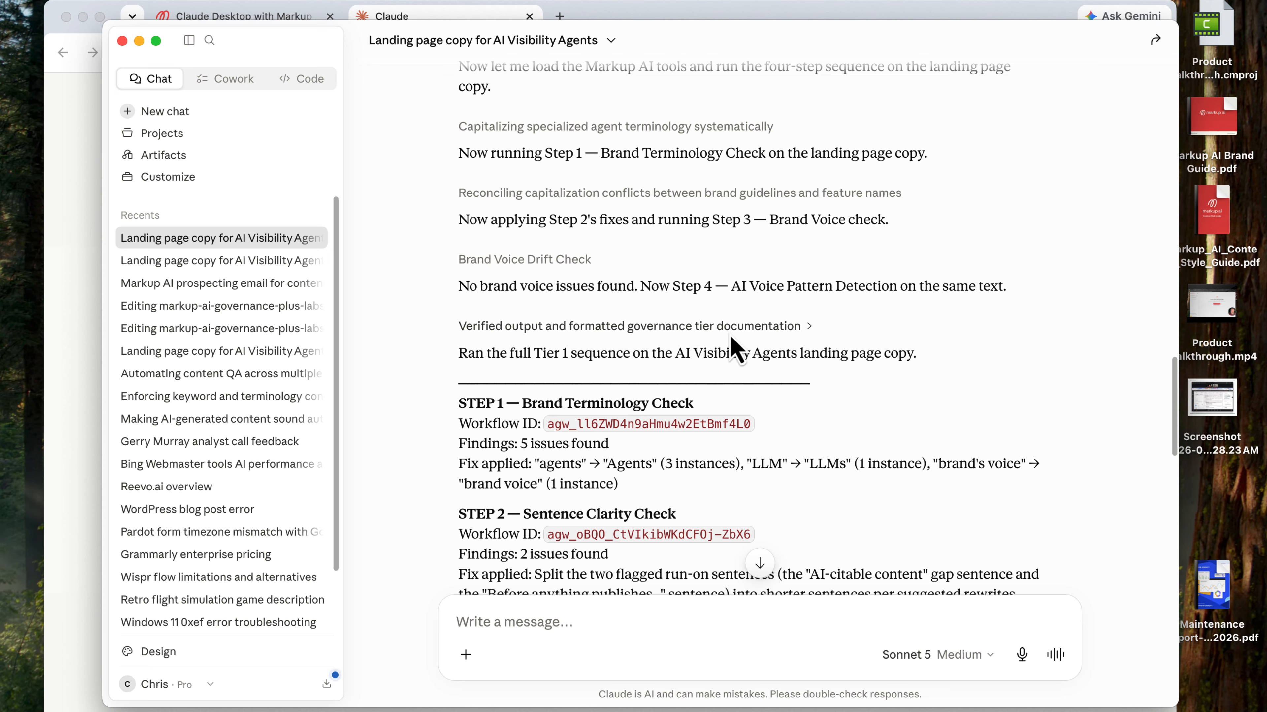
scroll(729, 345, down, 15)
scroll(548, 300, up, 10)
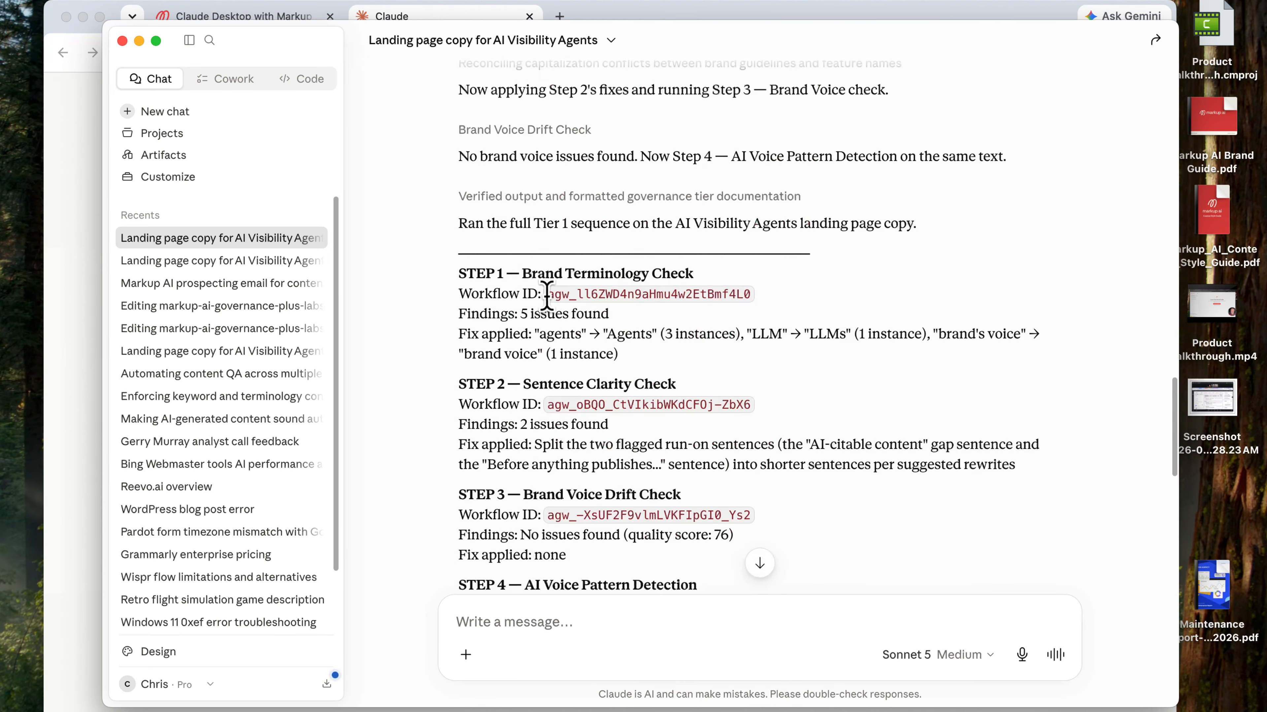
scroll(544, 307, down, 12)
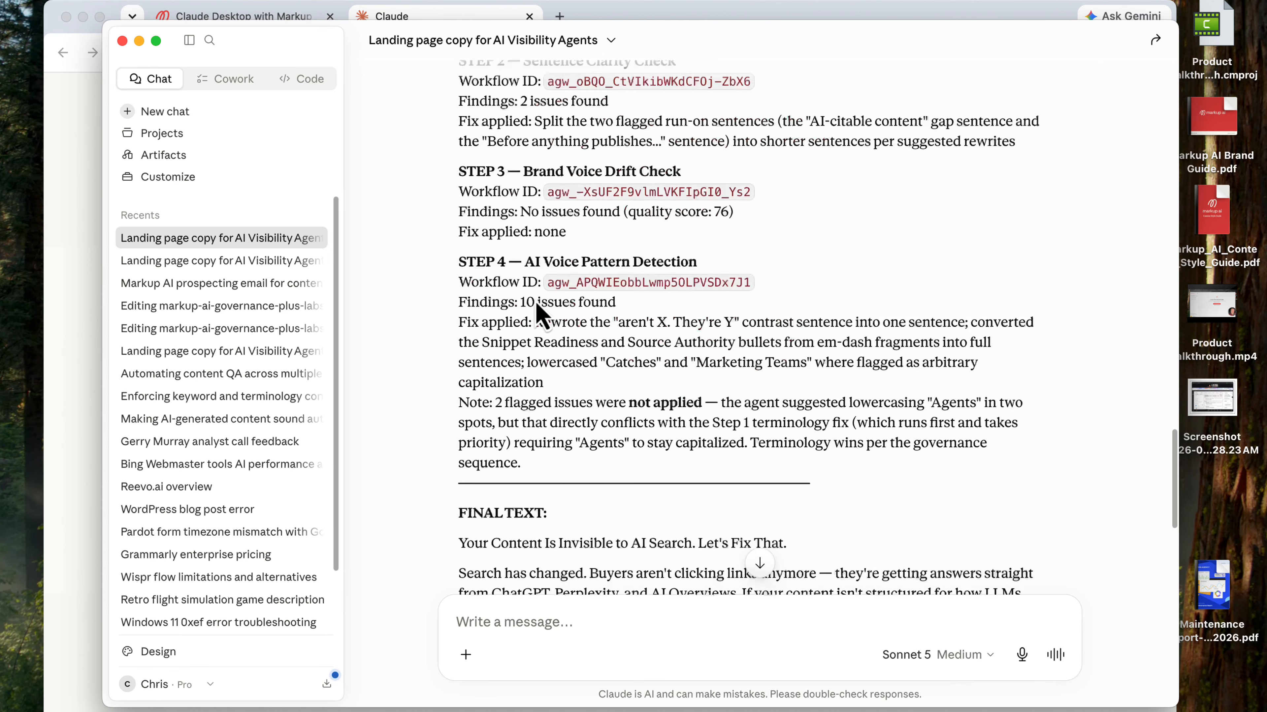
scroll(539, 312, down, 4)
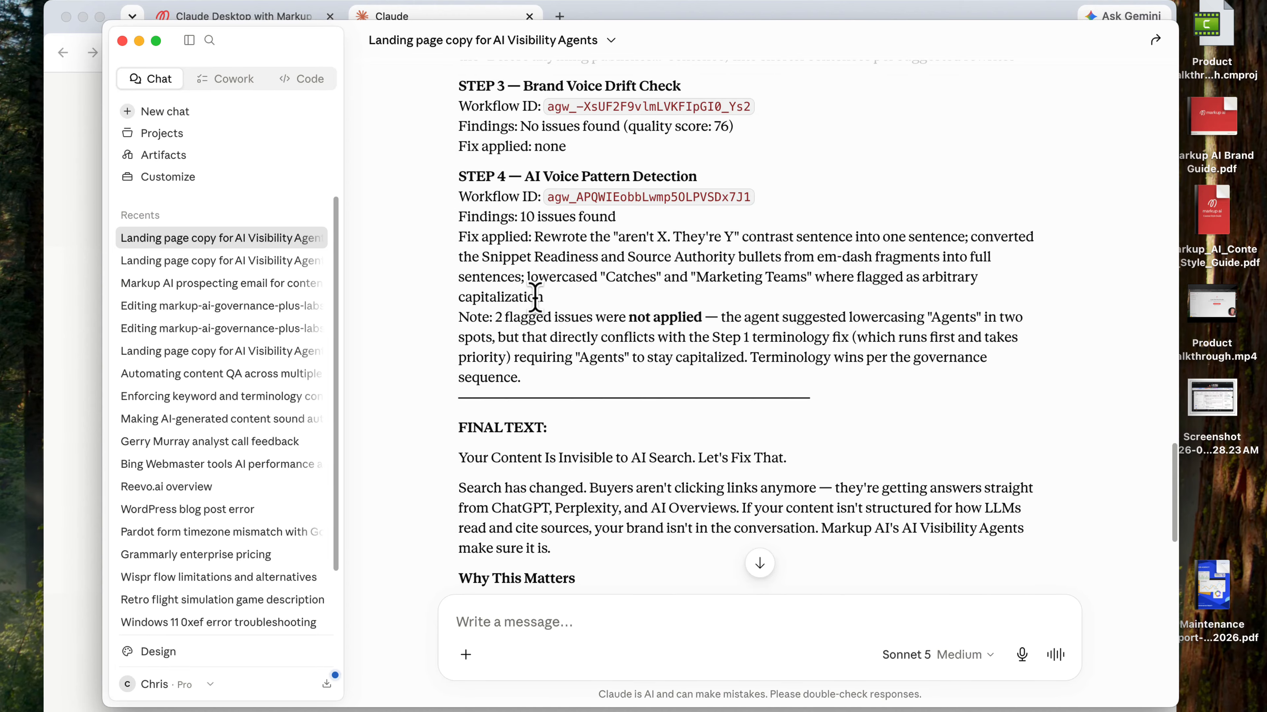
scroll(535, 298, down, 15)
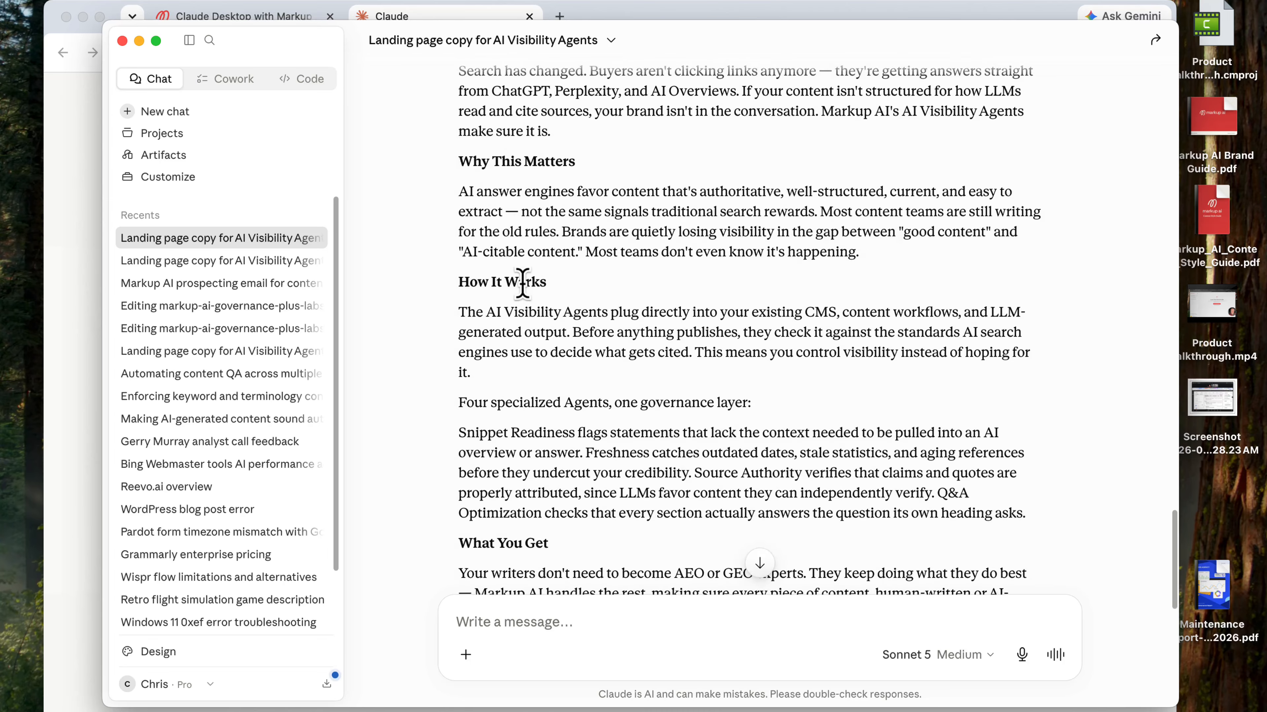
scroll(522, 284, up, 1)
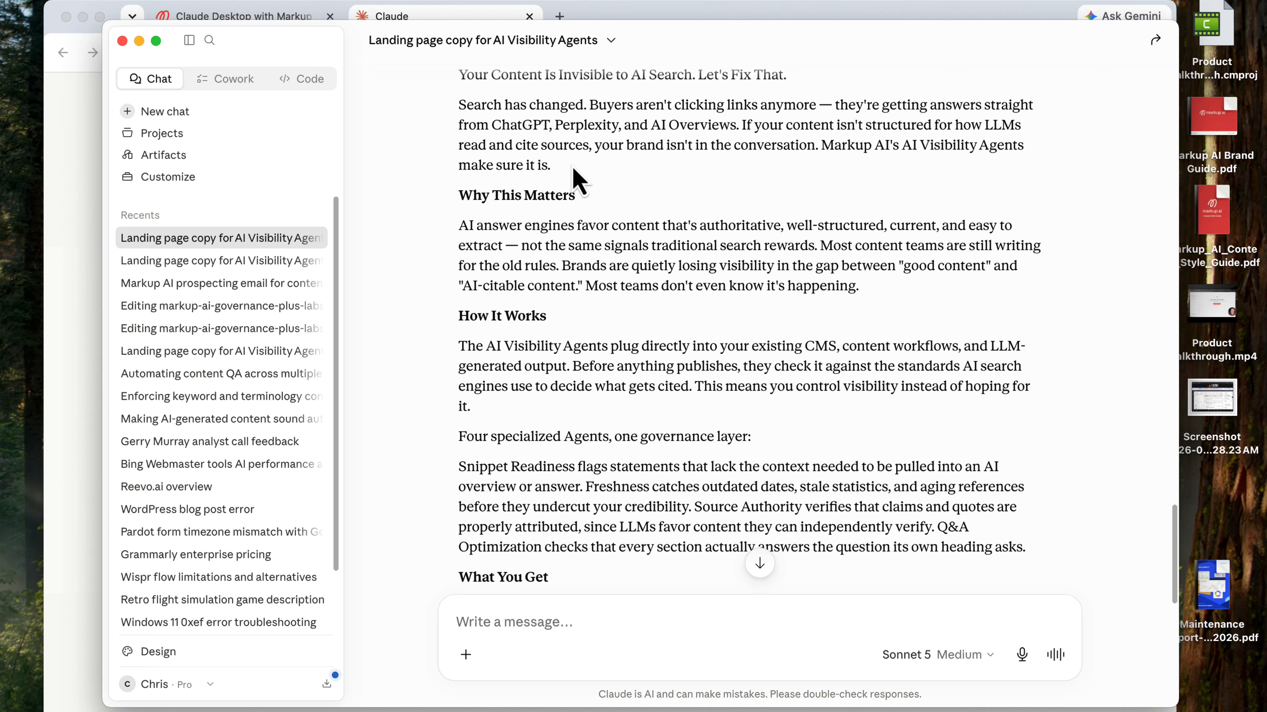
click(466, 654)
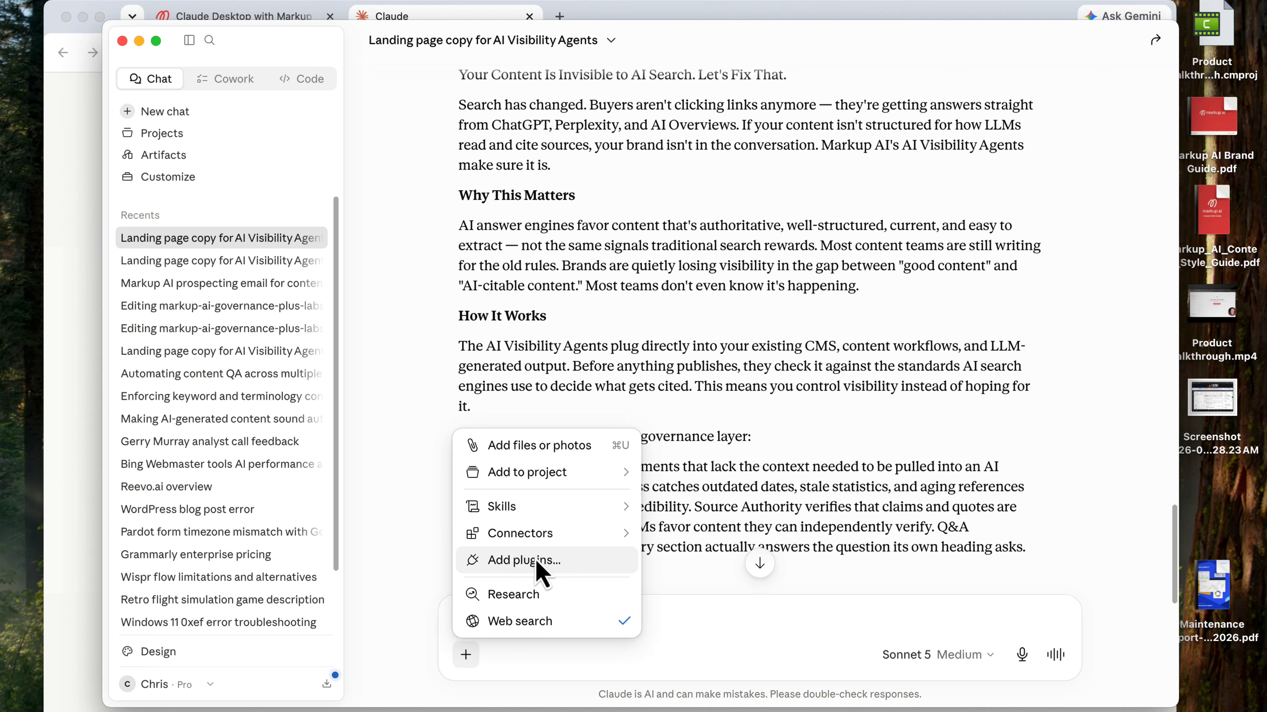
mouse_move(546, 537)
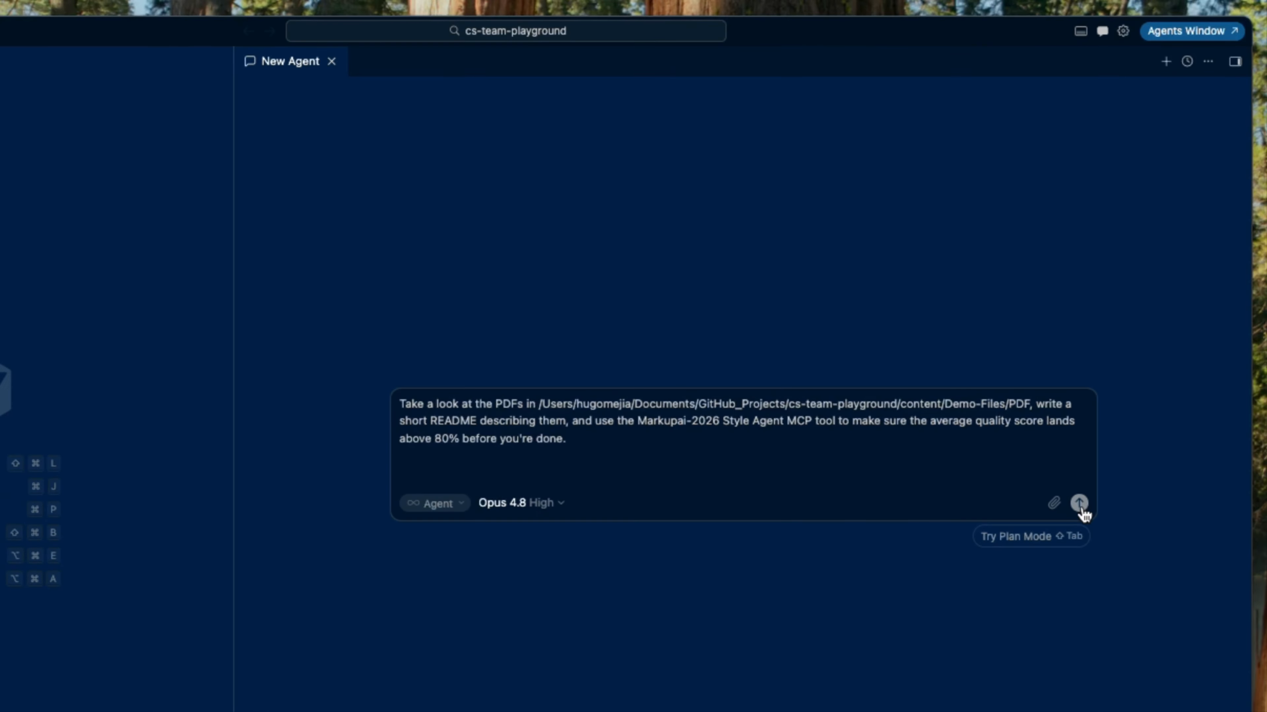
In Cursor, submit the prompt for a short README on the Demo-Files/PDF documents, using the Markupai-2026 Style Agent MCP tool for a score above 80%.
click(1079, 504)
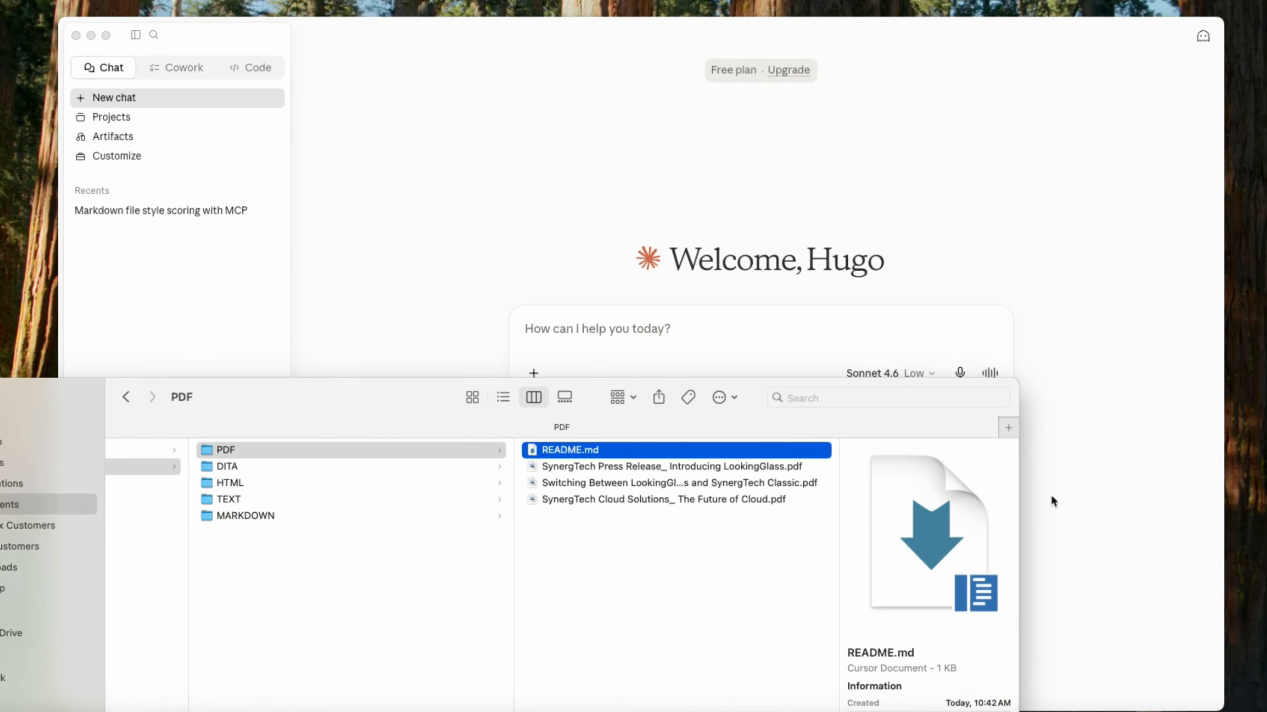
Attach README.md from the PDF folder to a new Claude chat and request all its relevant scores using the markupai Style Agent MCP.
drag(574, 451, 606, 343)
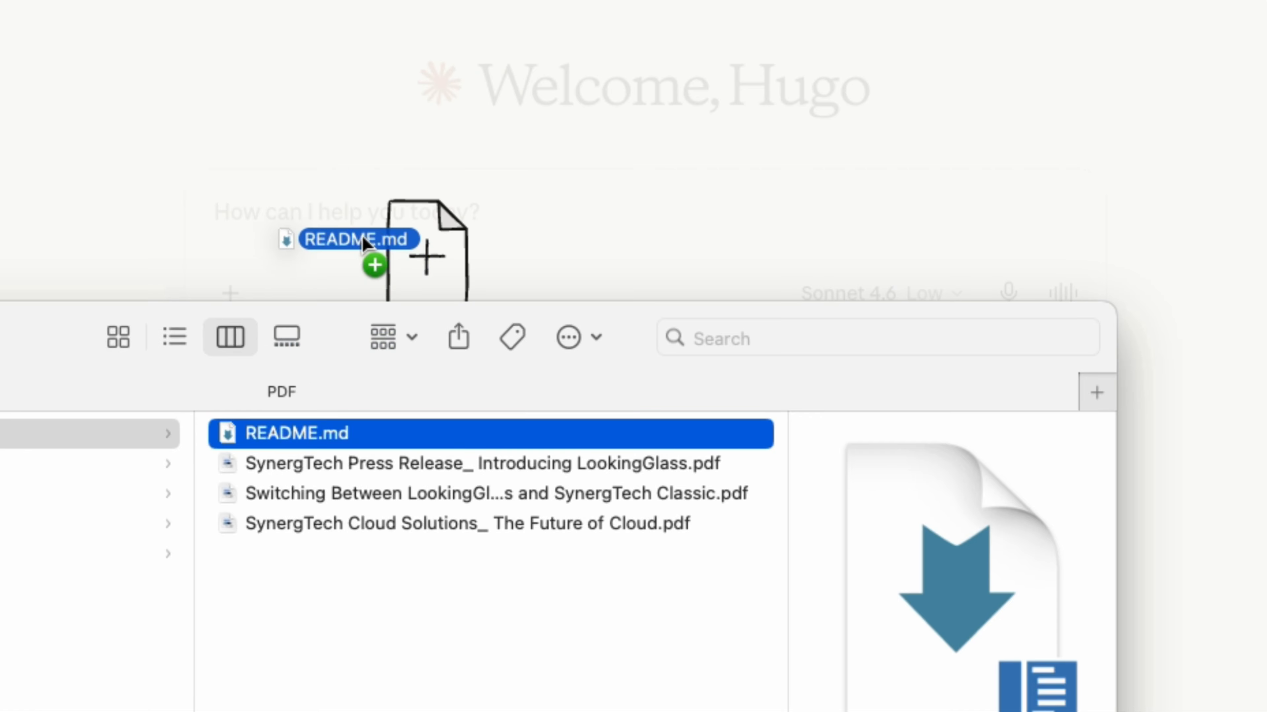
drag(363, 239, 360, 234)
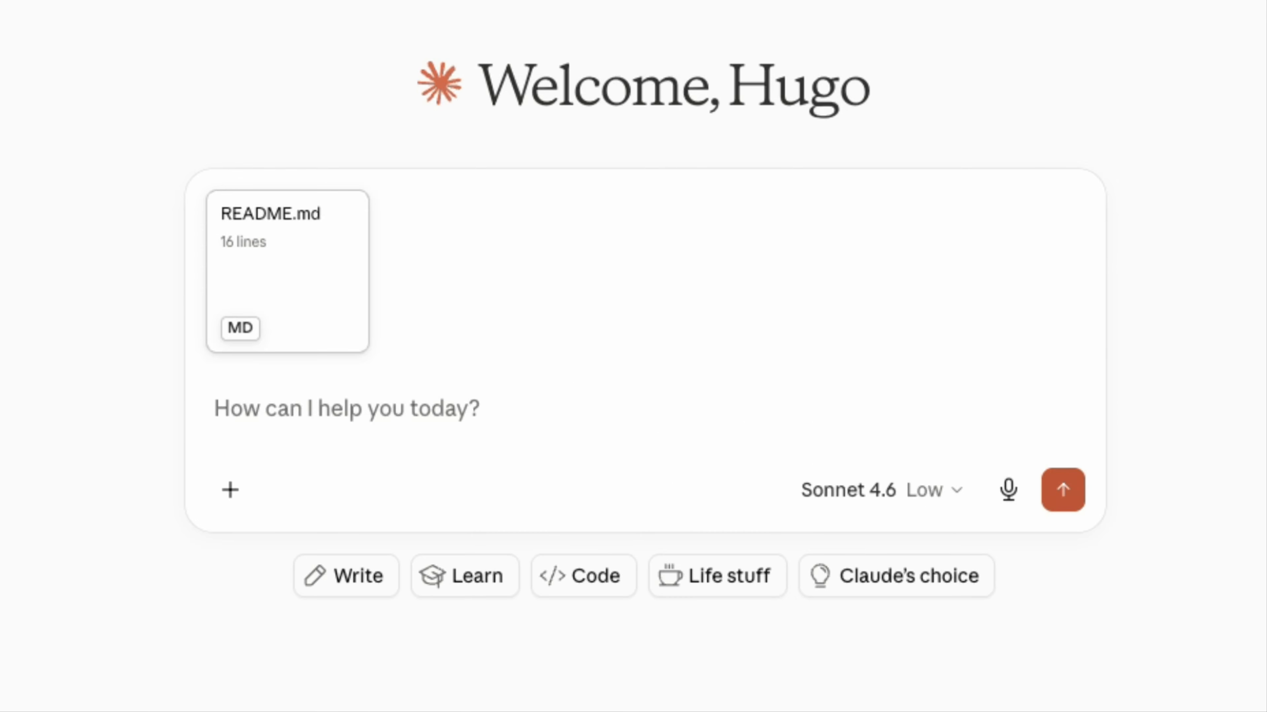
click(232, 407)
text(Using the markupai Stye Agent MCP score the current version of the attached Markdown file and provide all the relevant scores from it.)
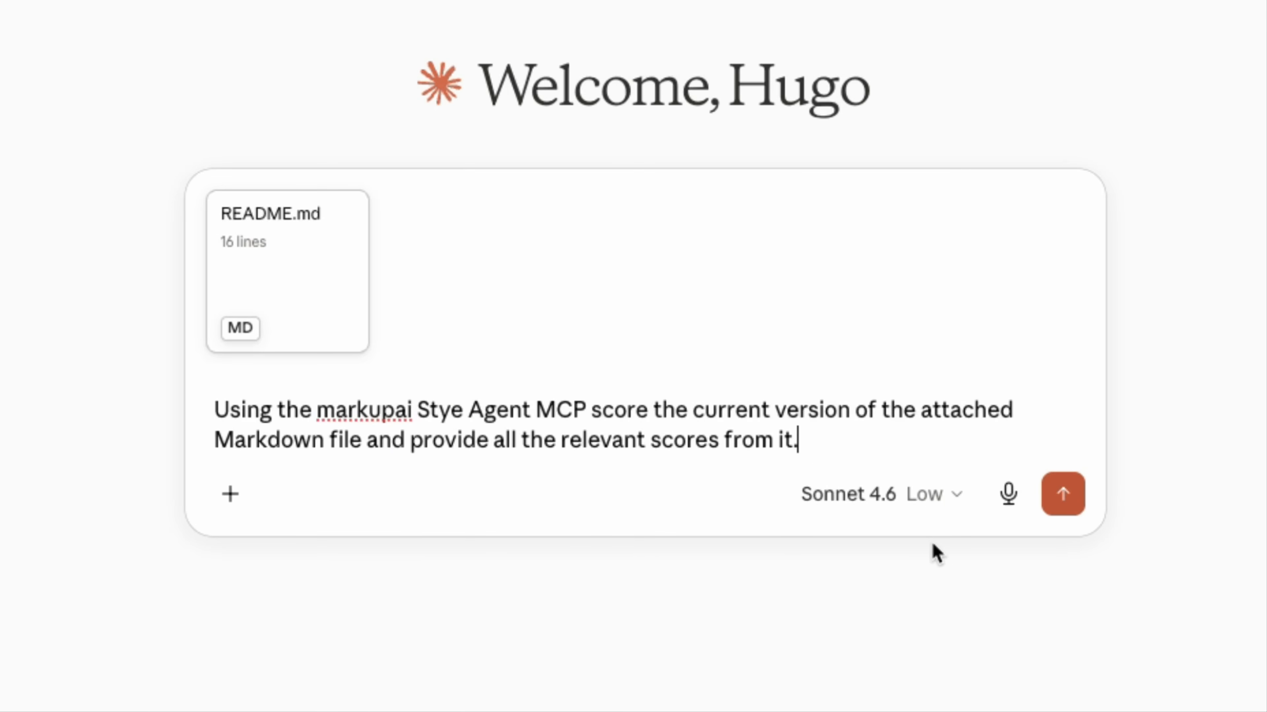
click(1062, 494)
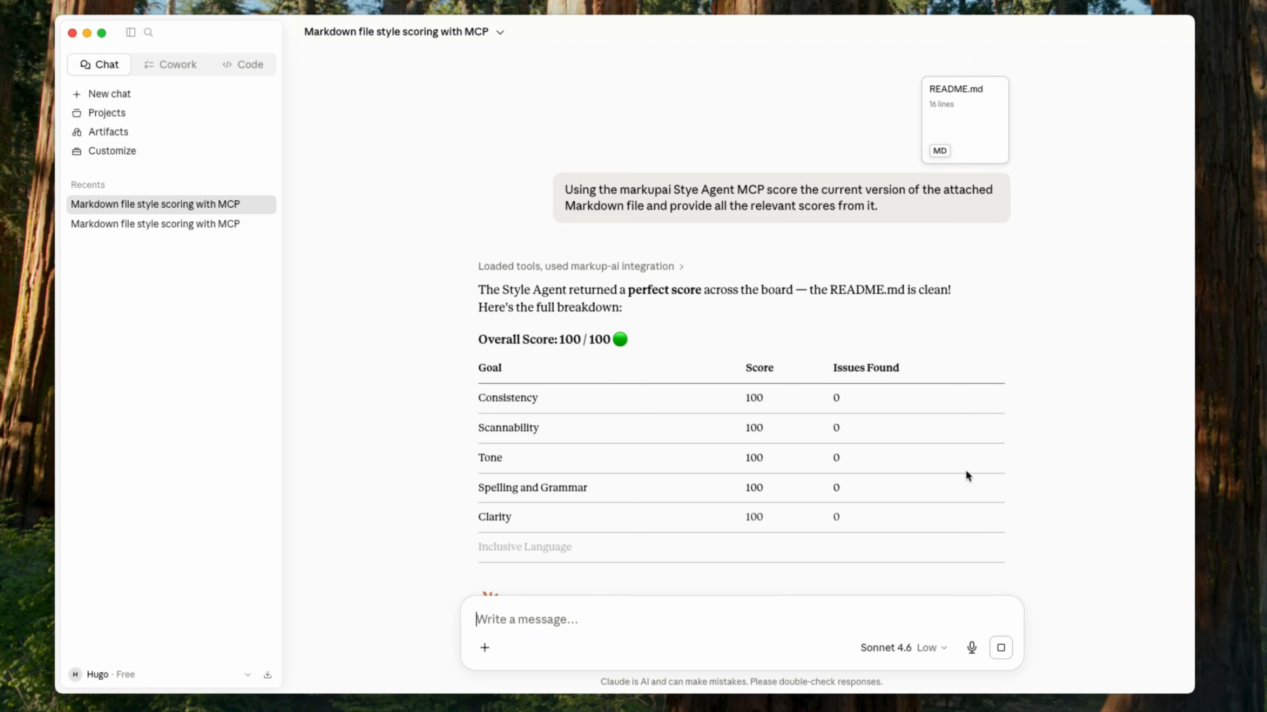
Examine the README.md score breakdown by goal and the content analysis metrics.
scroll(972, 490, down, 3)
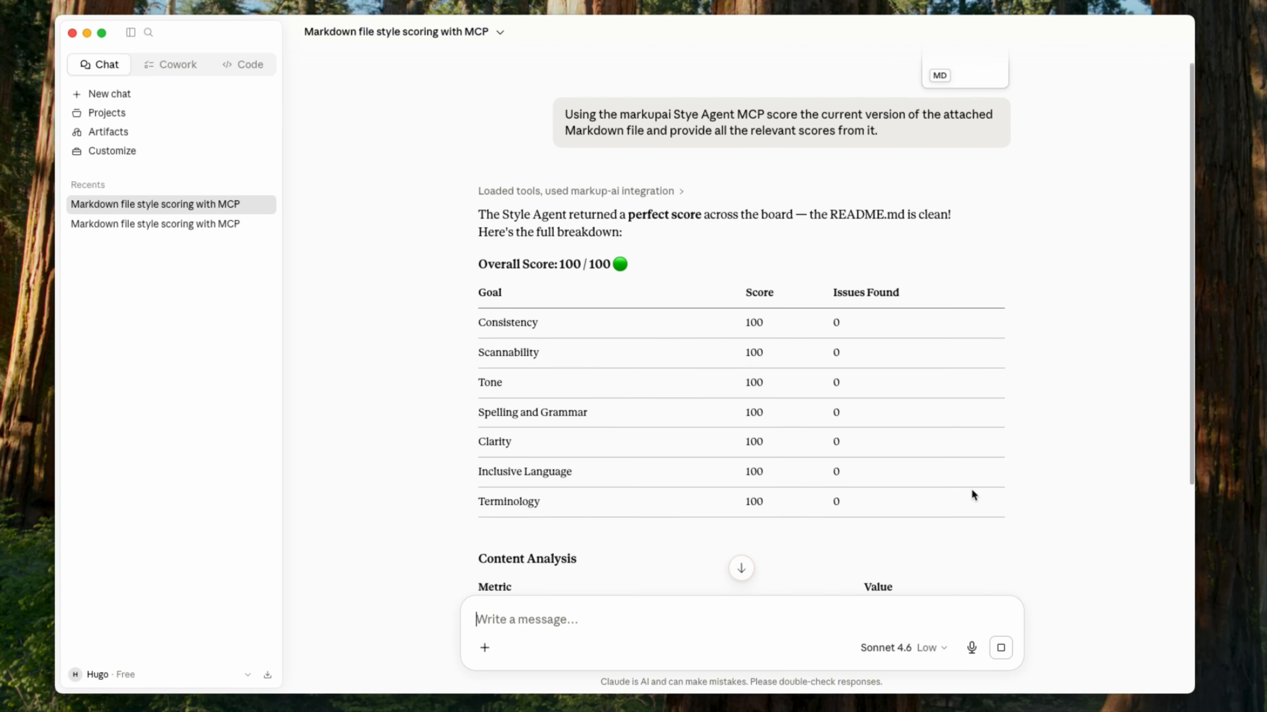
scroll(972, 494, down, 5)
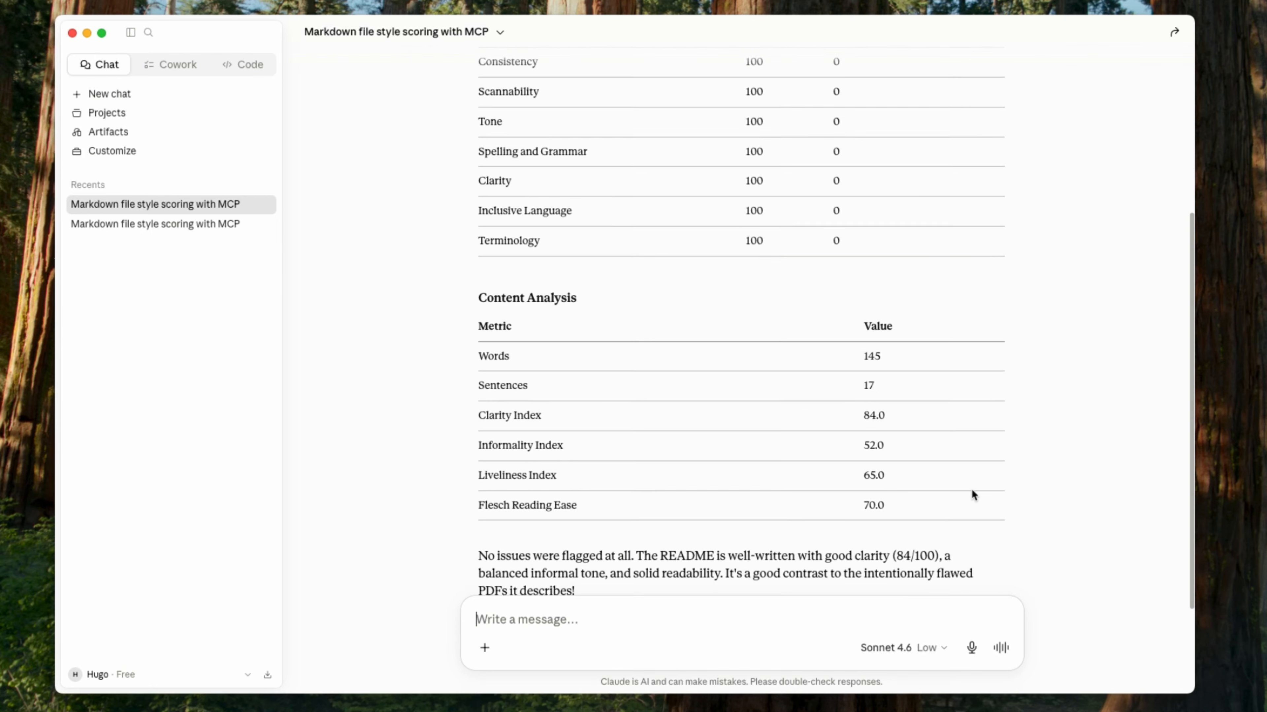
scroll(972, 494, up, 9)
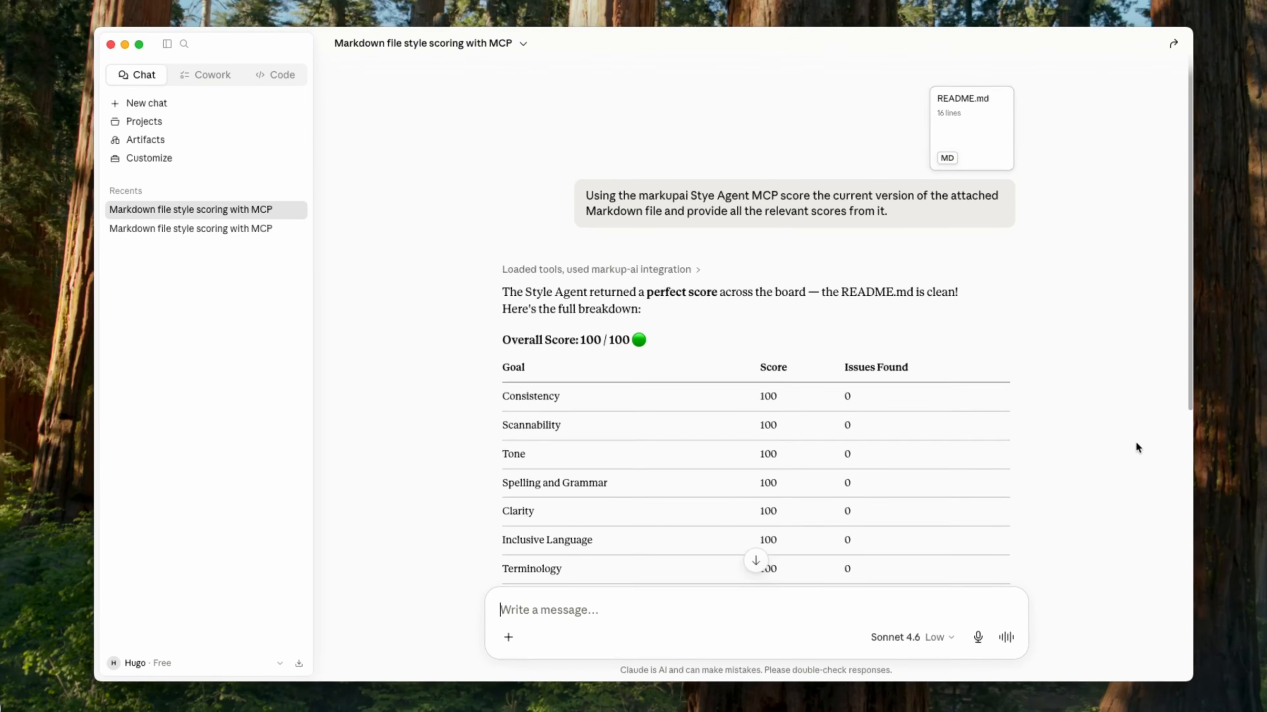
scroll(1264, 215, down, 10)
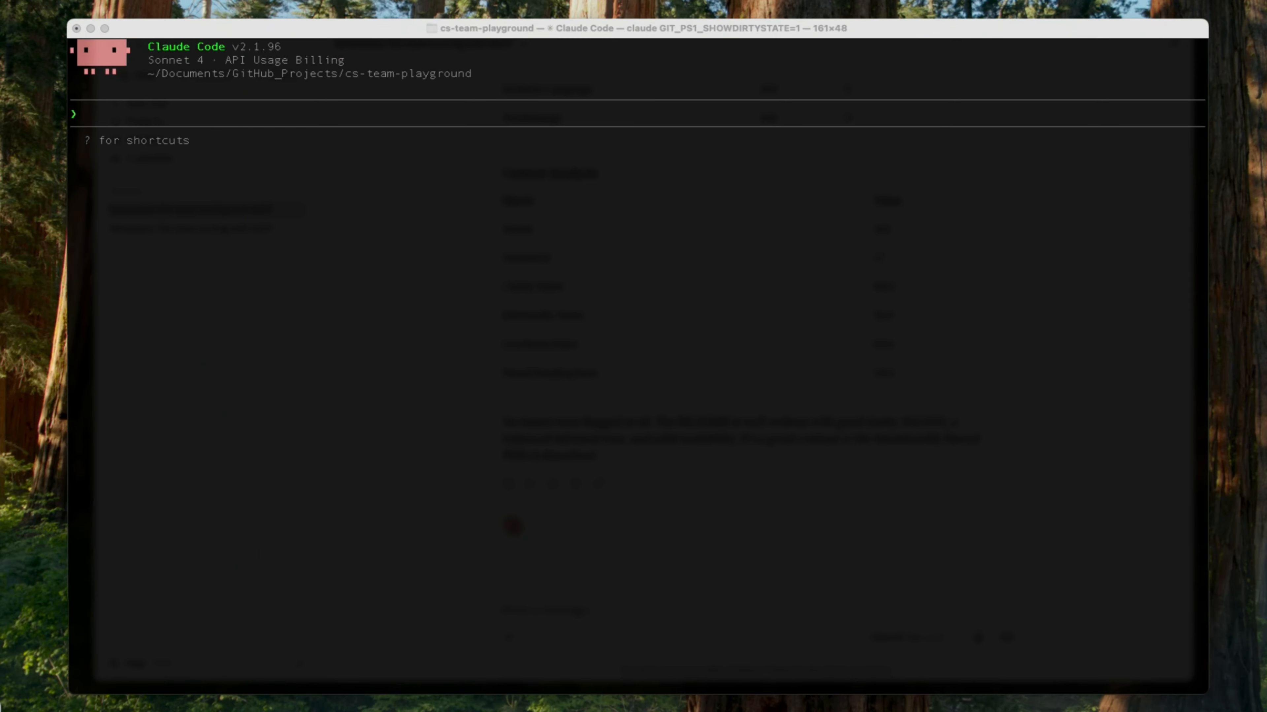
In Claude Code, ask the markupai Style Agent MCP to score content/Demo-Files/PDF/README.md in cs-team-playground and provide all the relevant scores.
click(227, 173)
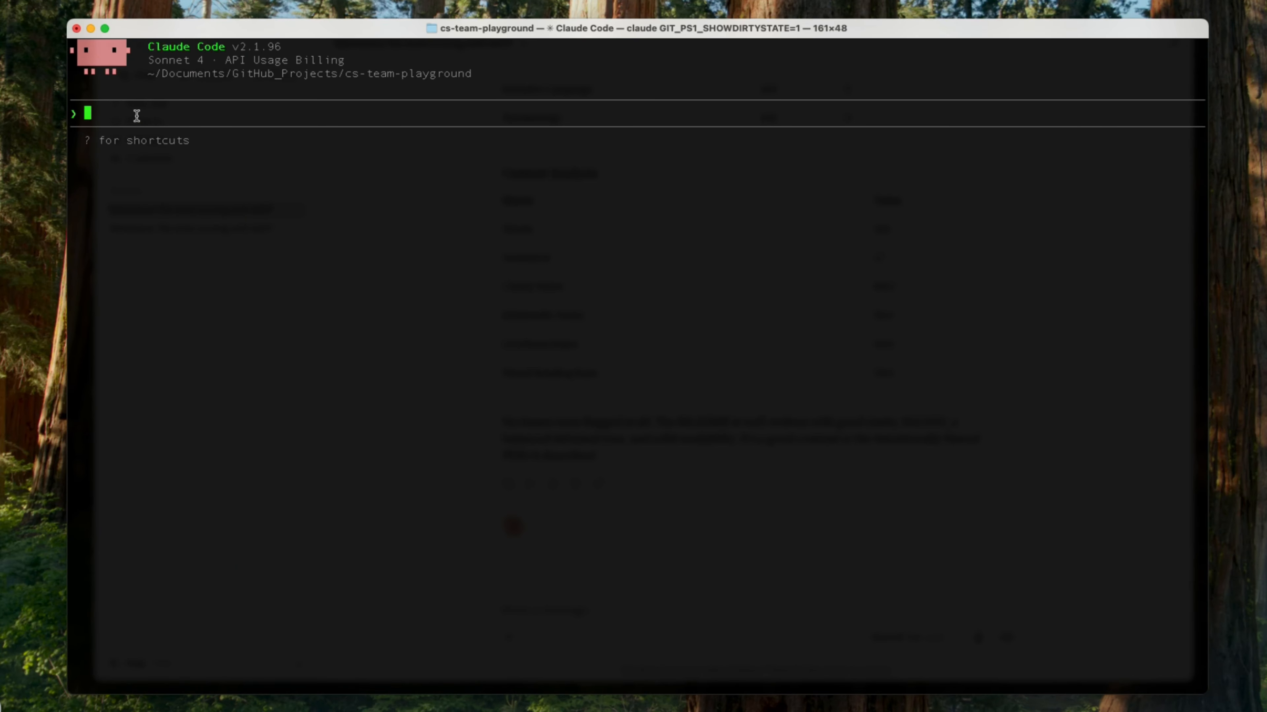
text(Using the markupai Stye Agent MCP score the current version of the /Users/hugomejia/Documents/GitHub_Projects/cs-team-playground/content/Demo-Files/PDF/README.md file and provide all the relevant scores from it.)
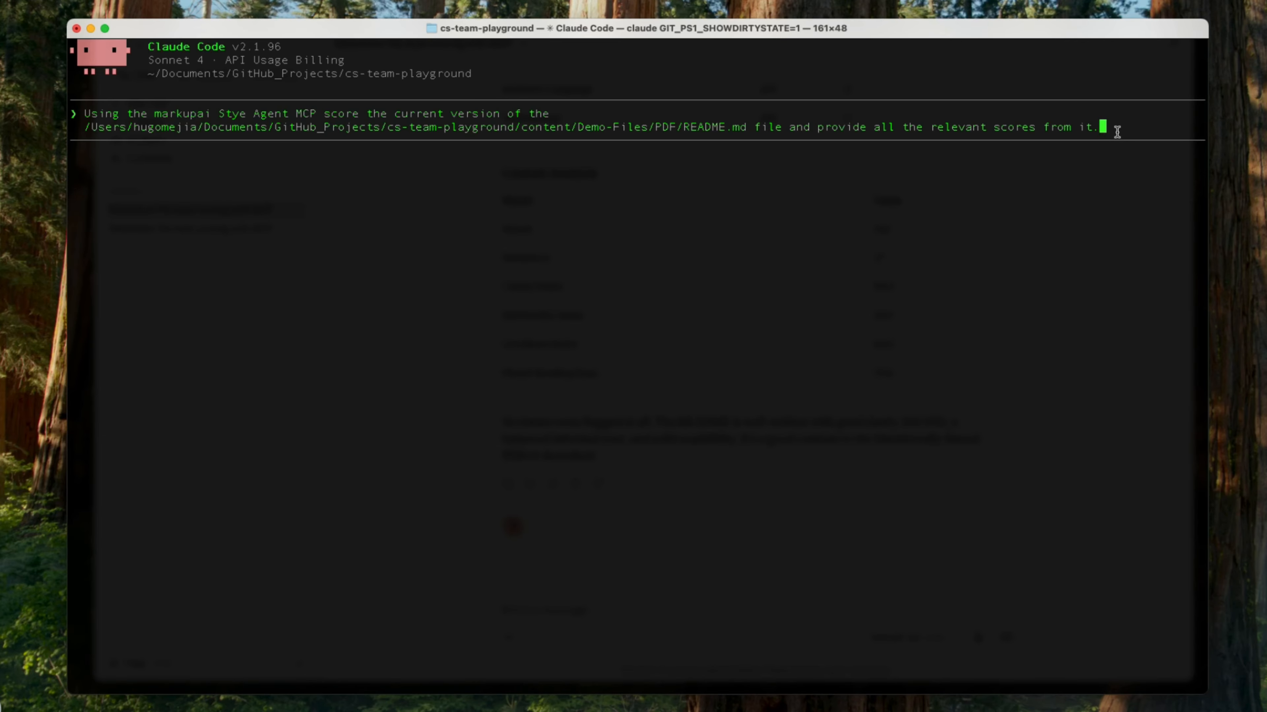
key(Return)
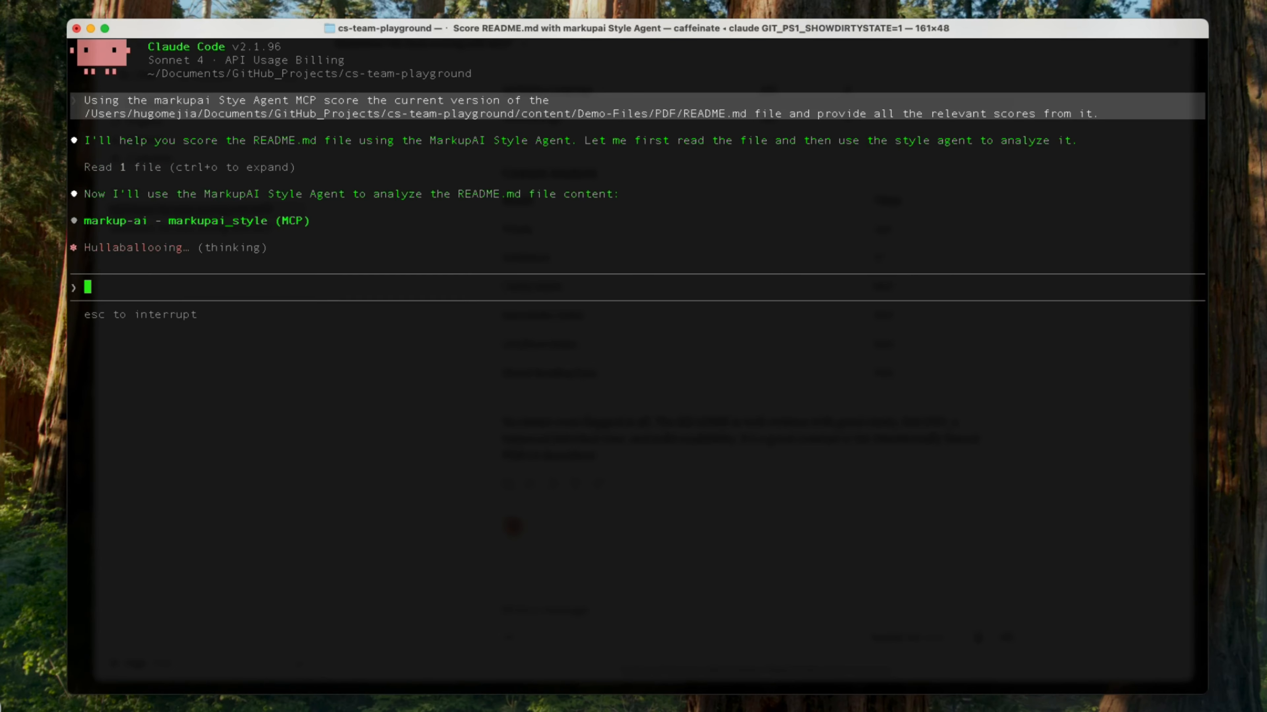